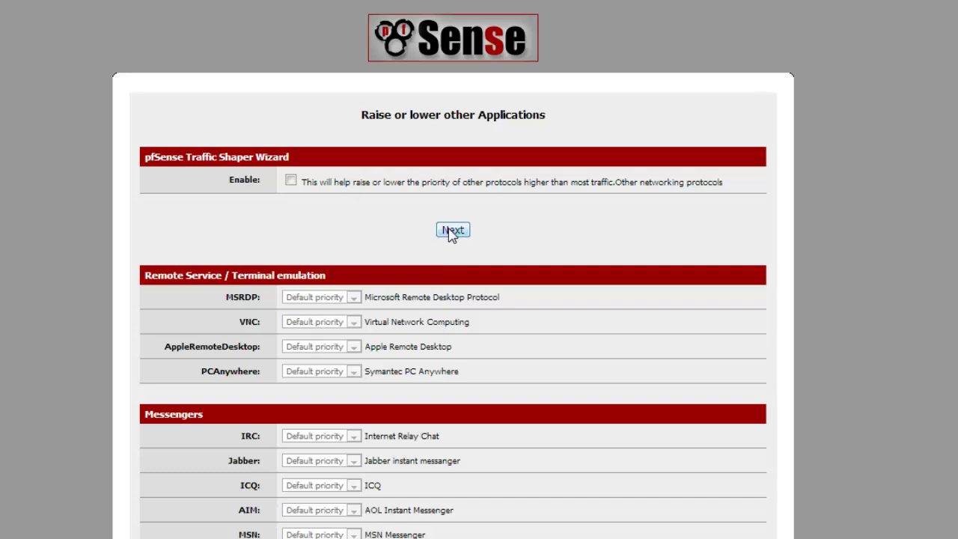
# - Finish the traffic shaper wizard and view the live WAN and LAN queue statistics
pyautogui.click(457, 247)
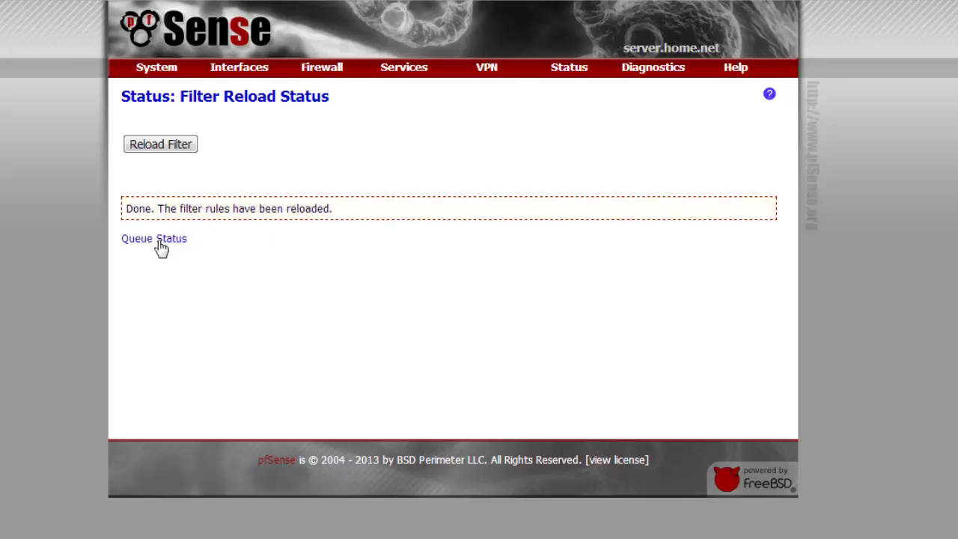
pyautogui.click(163, 241)
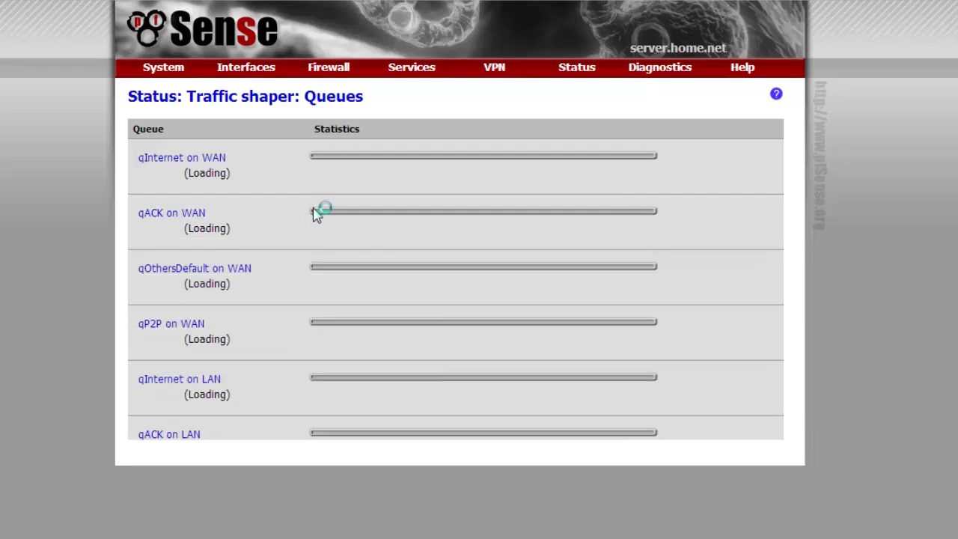
pyautogui.scroll(-3, 321, 217)
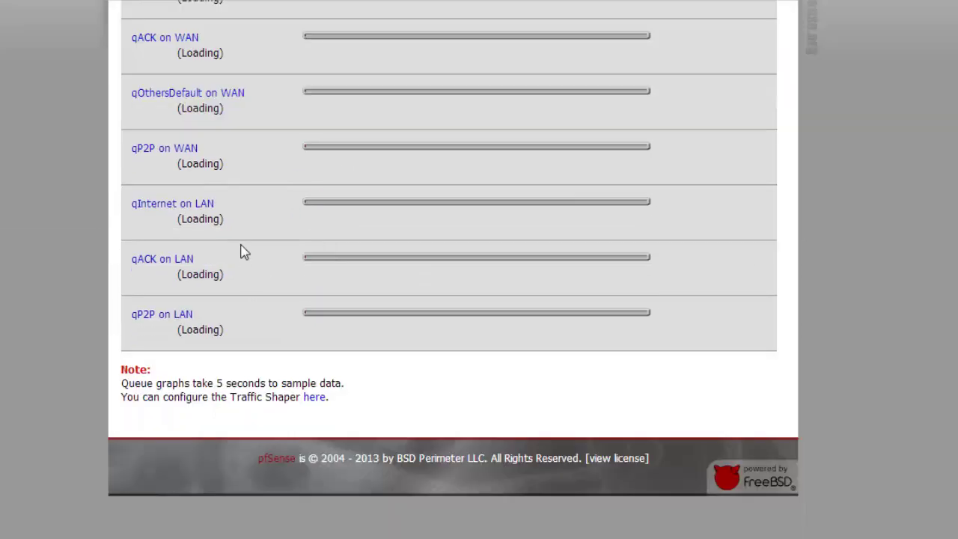
pyautogui.scroll(3, 245, 250)
pyautogui.moveTo(318, 73)
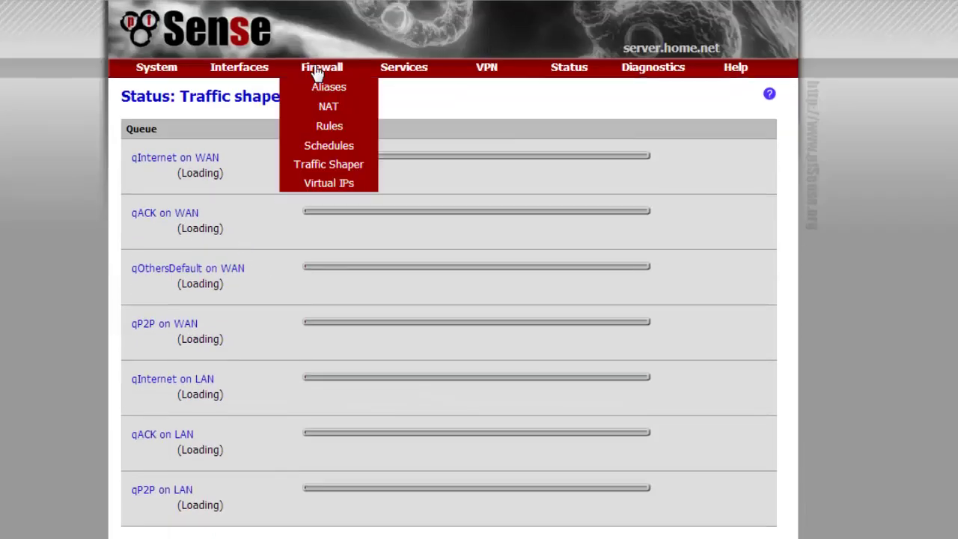
# - Review the floating P2P firewall rules
pyautogui.click(348, 134)
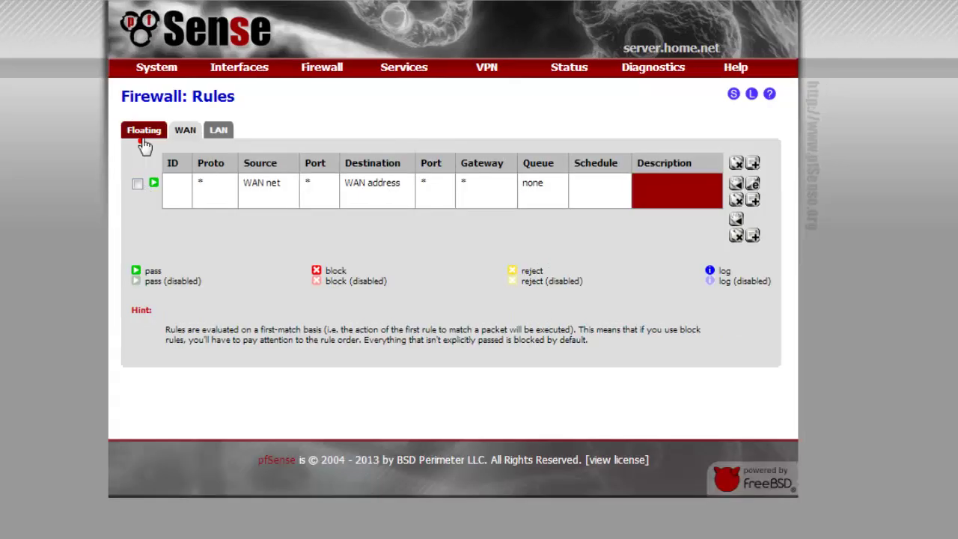
pyautogui.click(143, 139)
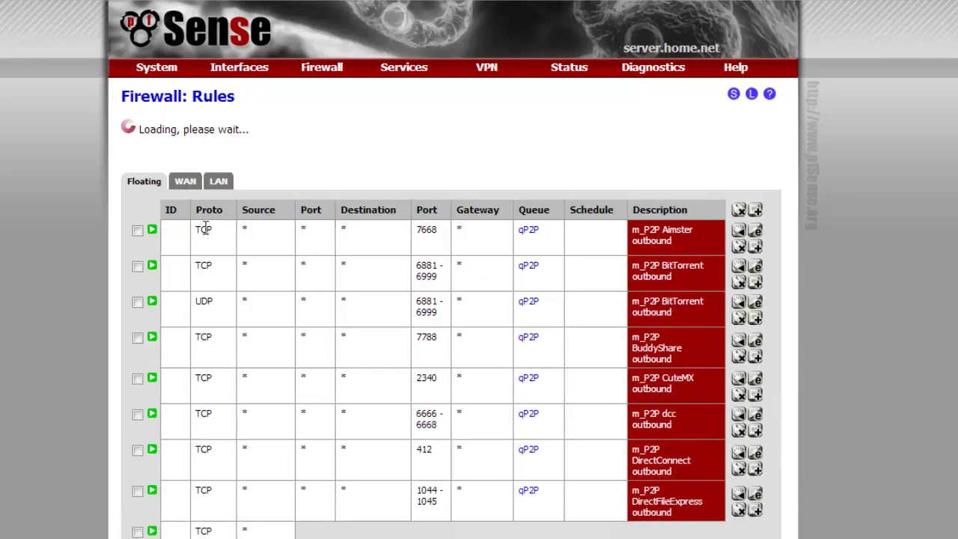
pyautogui.scroll(-4, 225, 262)
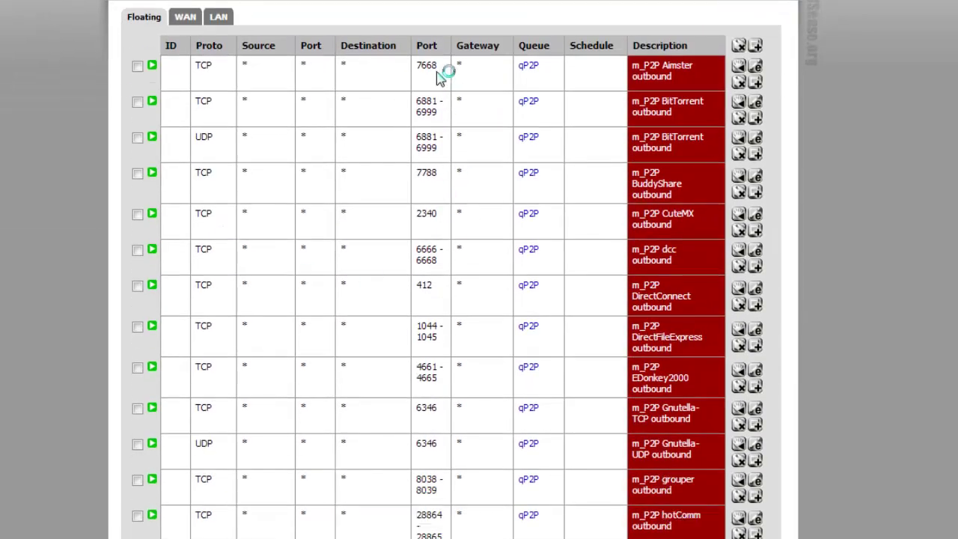
pyautogui.scroll(-1, 442, 326)
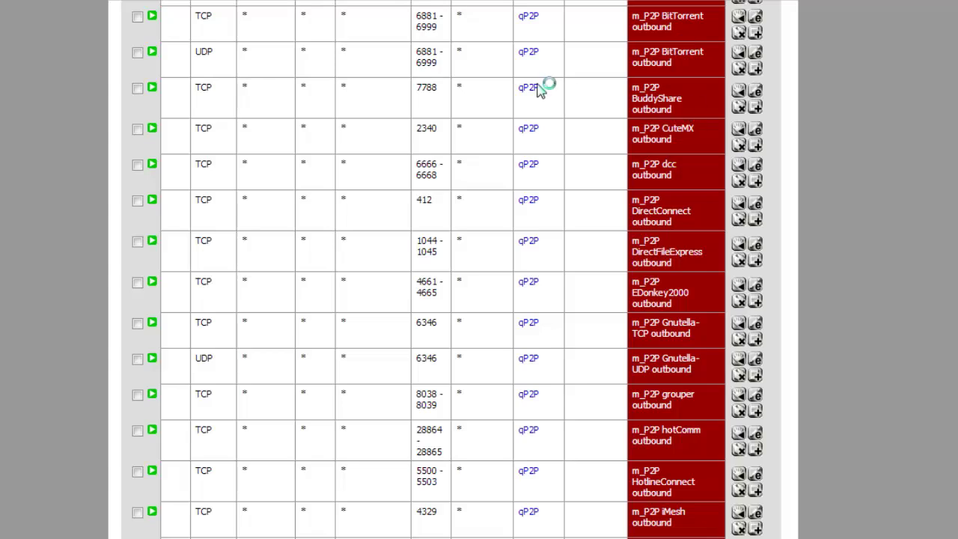
pyautogui.scroll(3, 451, 94)
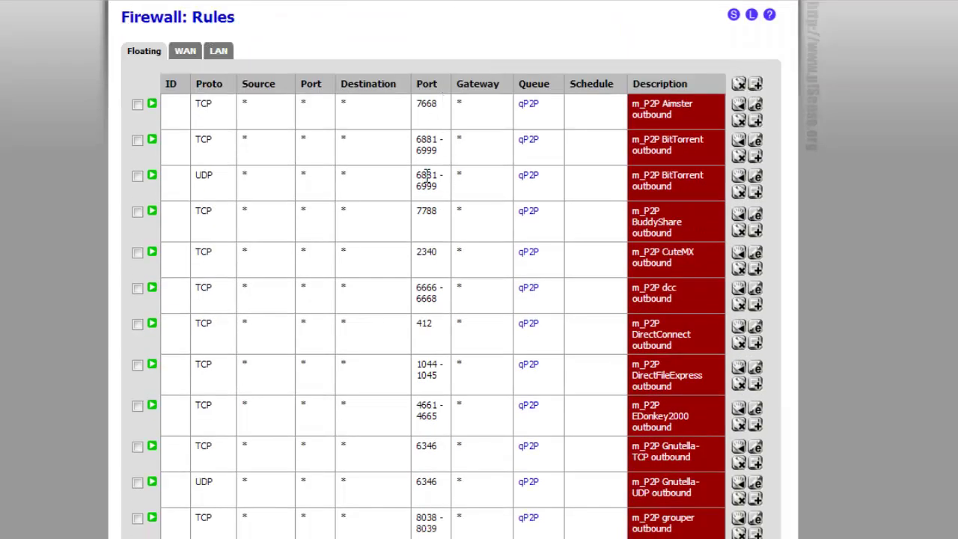
pyautogui.scroll(-8, 425, 176)
pyautogui.scroll(10, 446, 280)
# - Review the LAN and WAN firewall rules, then bring up the Traffic Shaper queues
pyautogui.click(218, 53)
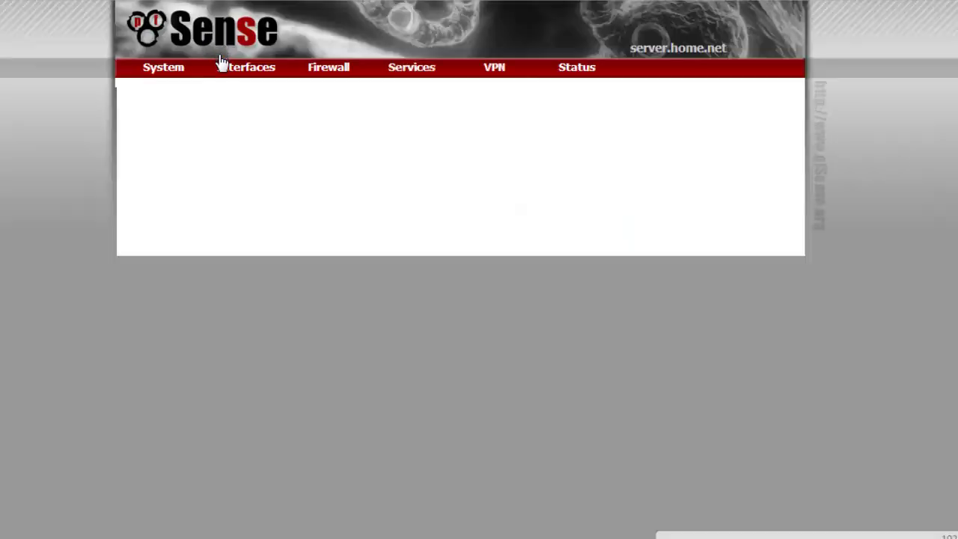
pyautogui.moveTo(224, 67)
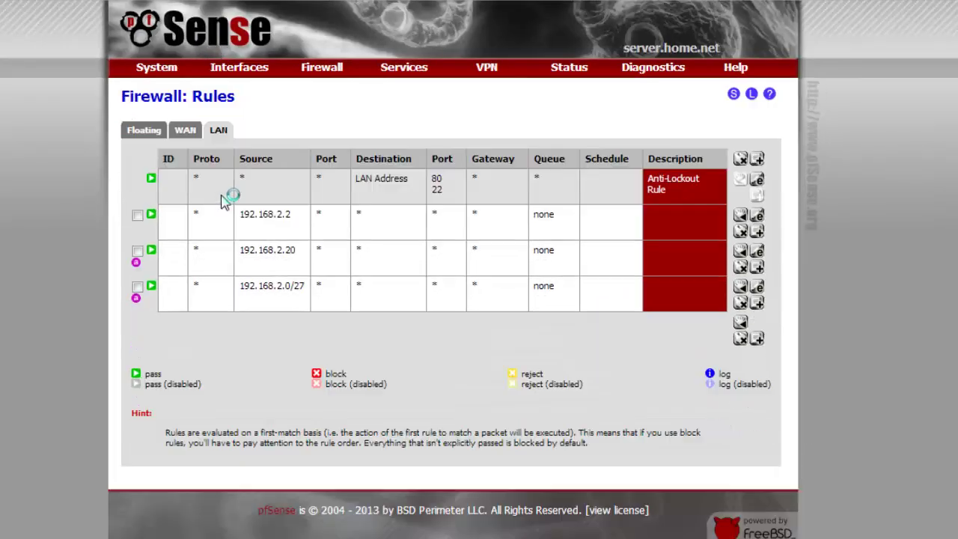
pyautogui.click(185, 130)
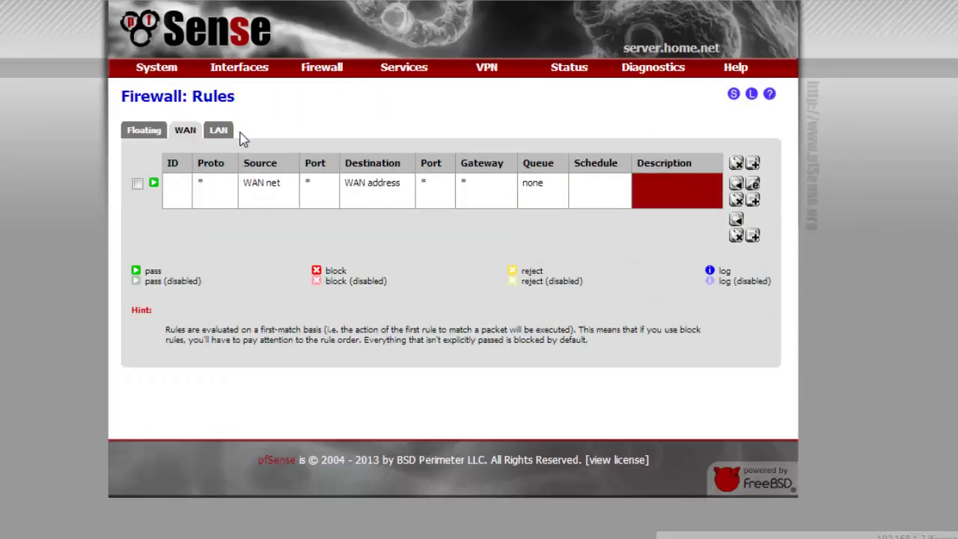
pyautogui.moveTo(343, 68)
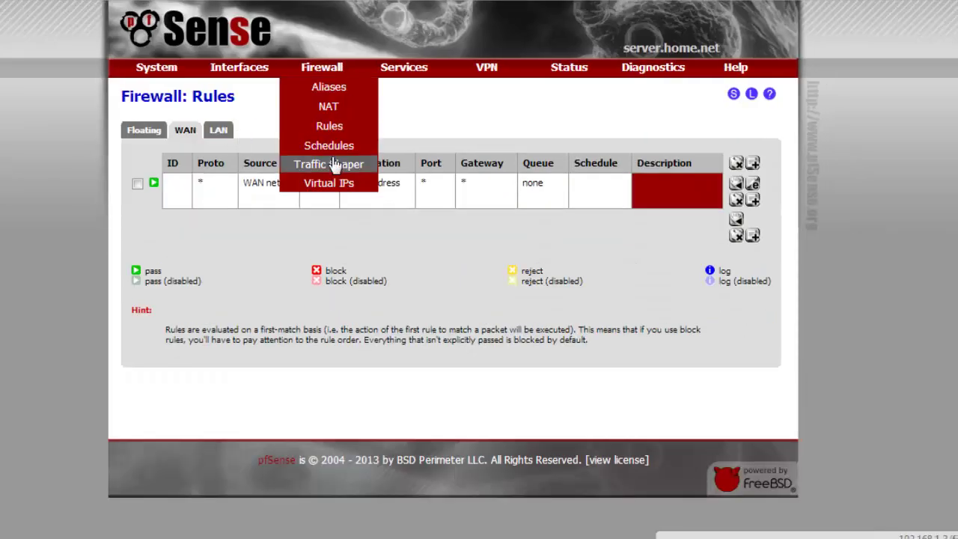
pyautogui.click(329, 164)
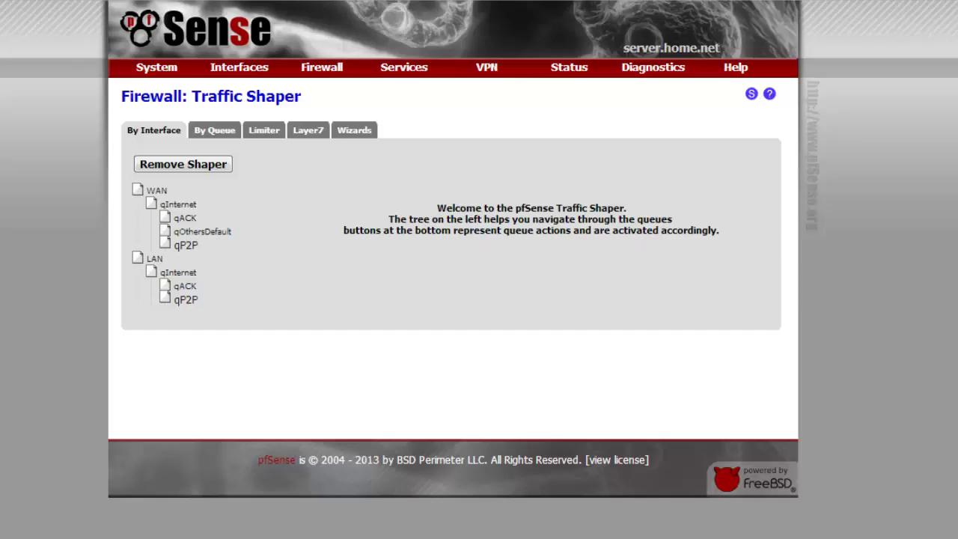
# - Resume the XPA virtual machine full-view and restart the stopped 30.2 MB torrent in BitTorrent
pyautogui.moveTo(141, 512)
pyautogui.click(38, 484)
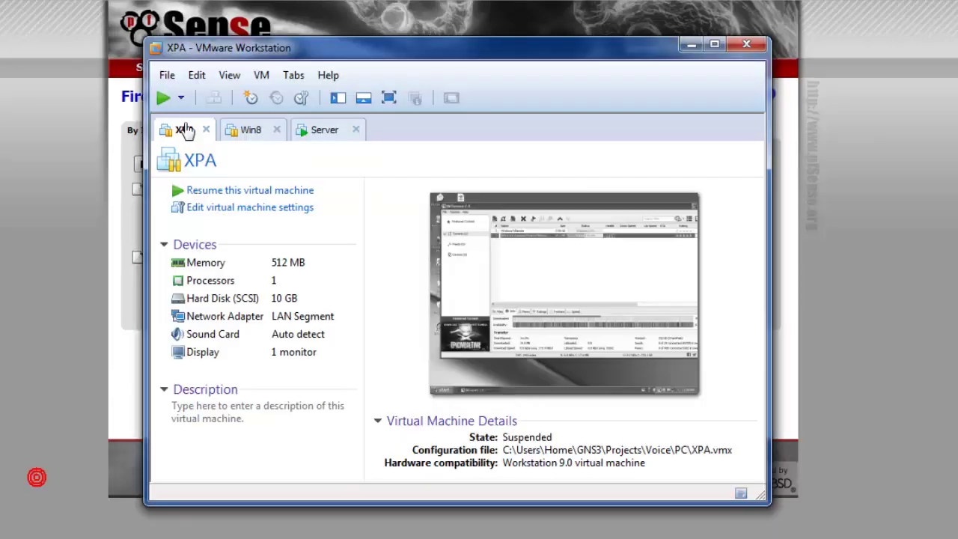
pyautogui.click(163, 98)
pyautogui.doubleClick(359, 51)
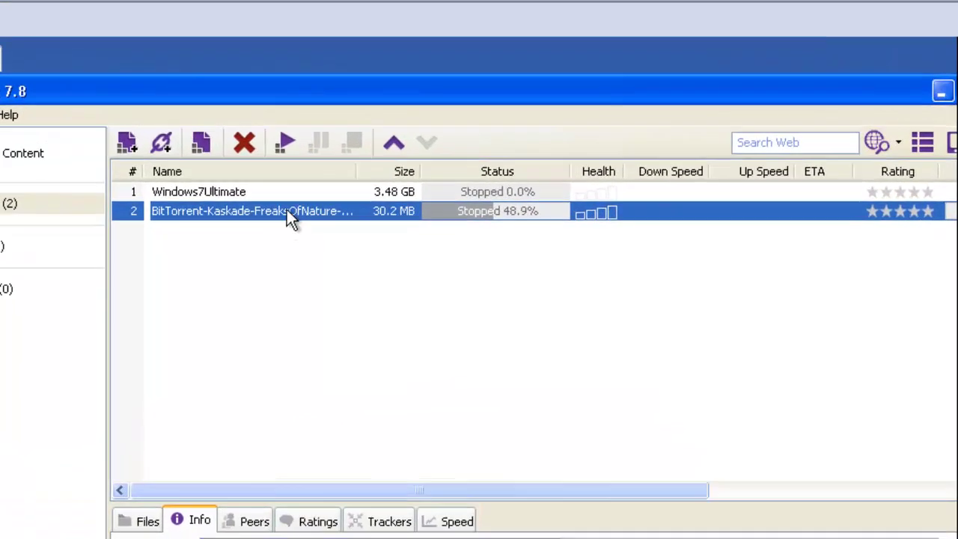
pyautogui.click(290, 143)
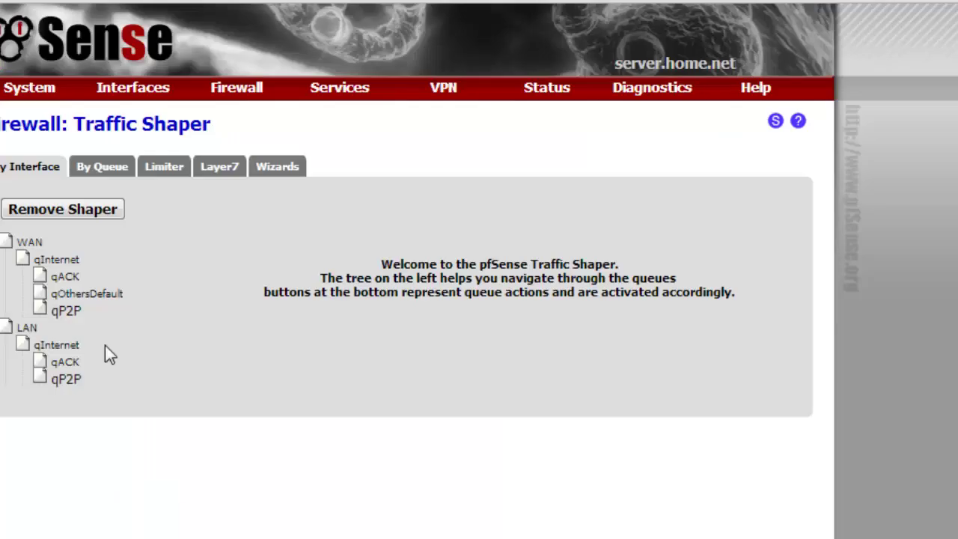
# - Remove the shaper, log back in as admin, remove it again and close the success notice
pyautogui.click(88, 212)
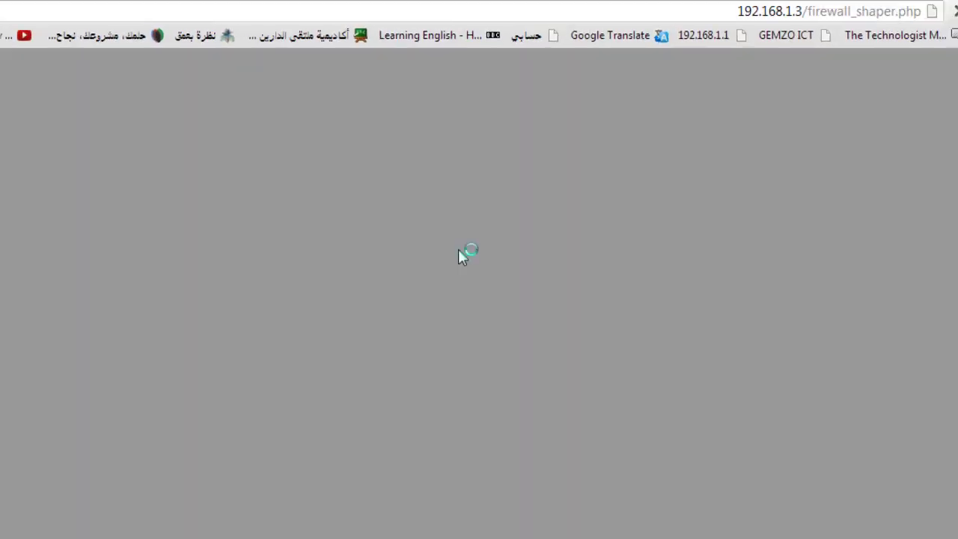
pyautogui.write('admin')
pyautogui.press('Tab')
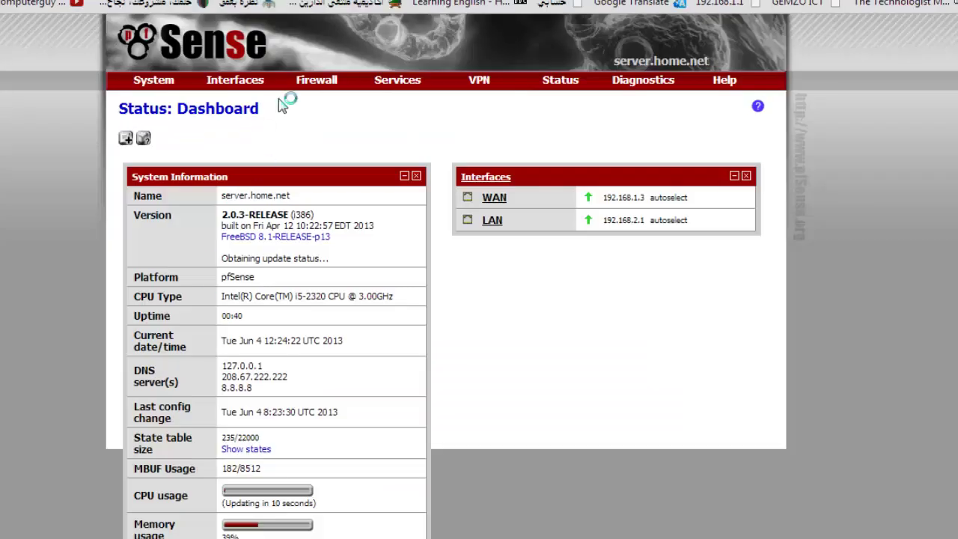
pyautogui.moveTo(317, 82)
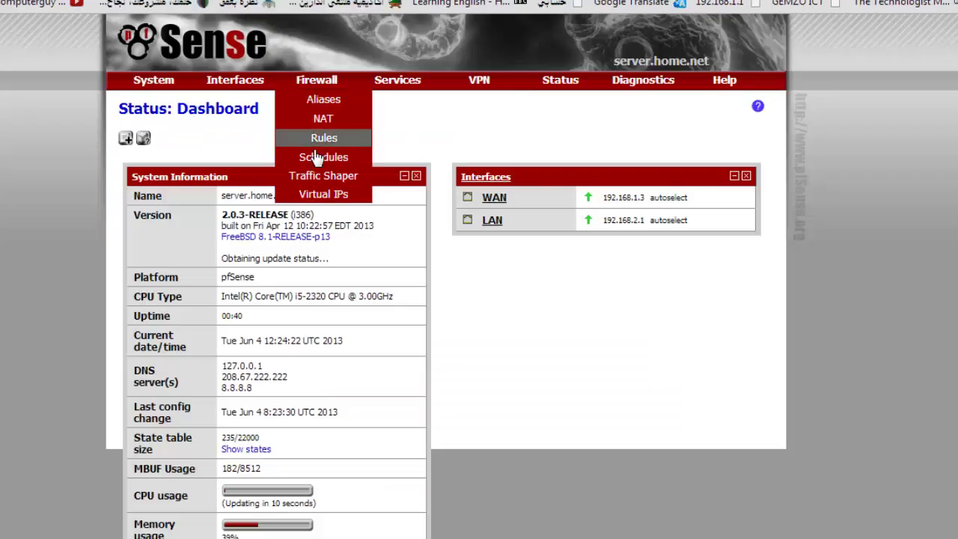
pyautogui.click(323, 178)
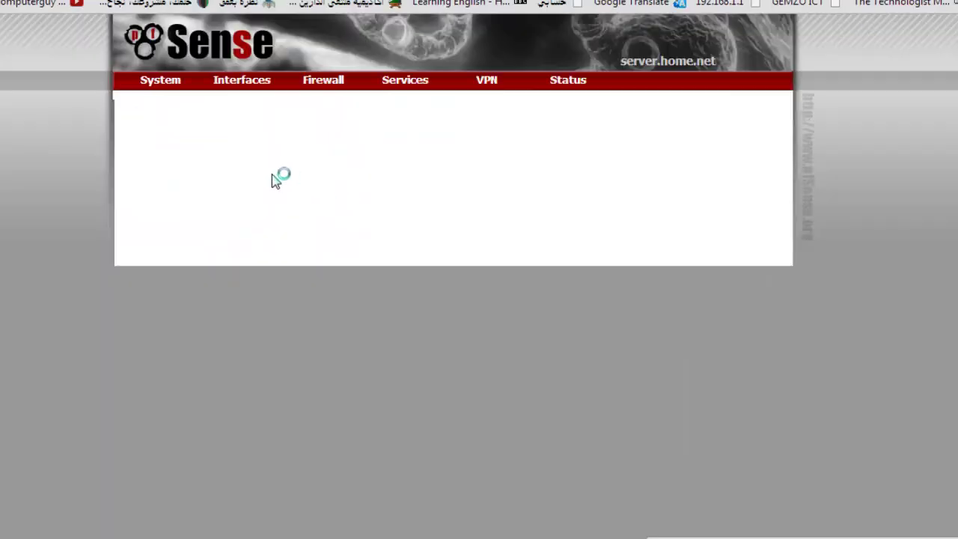
pyautogui.click(208, 176)
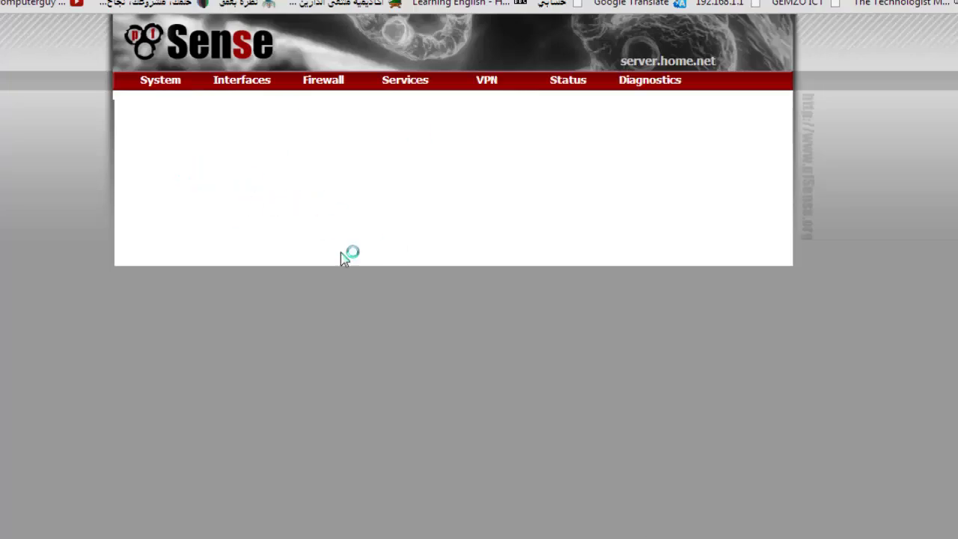
pyautogui.click(718, 157)
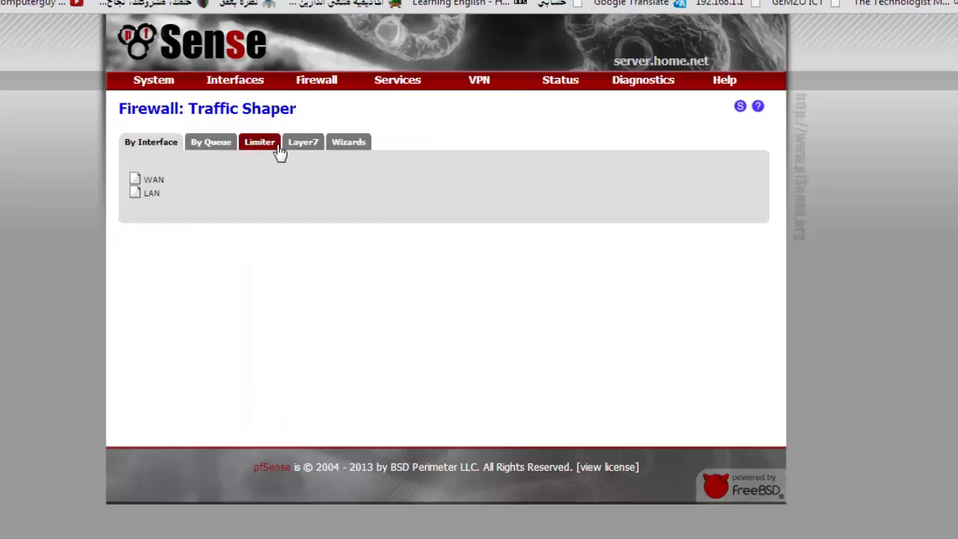
# - Start the dedicated-links shaper wizard with one WAN, skipping the VoIP and Penalty Box steps
pyautogui.click(364, 142)
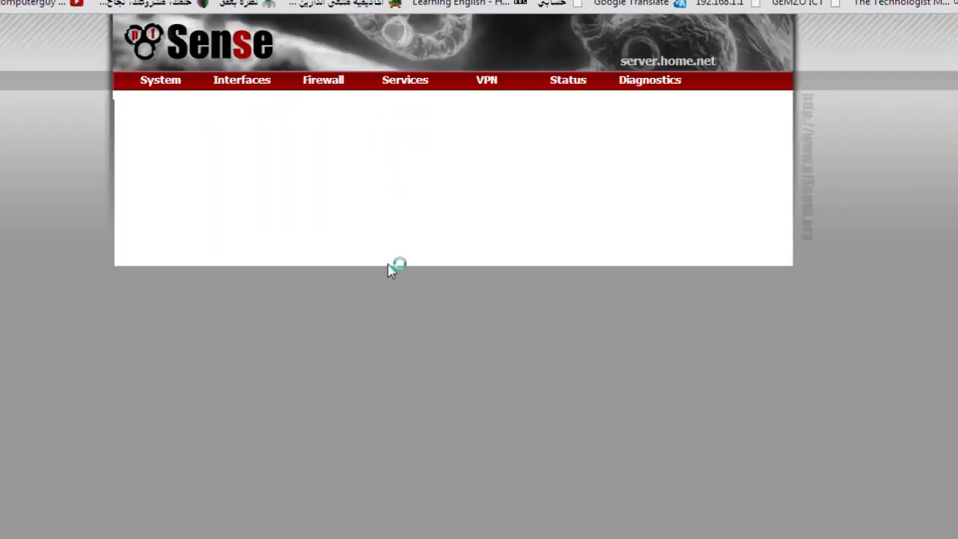
pyautogui.click(476, 240)
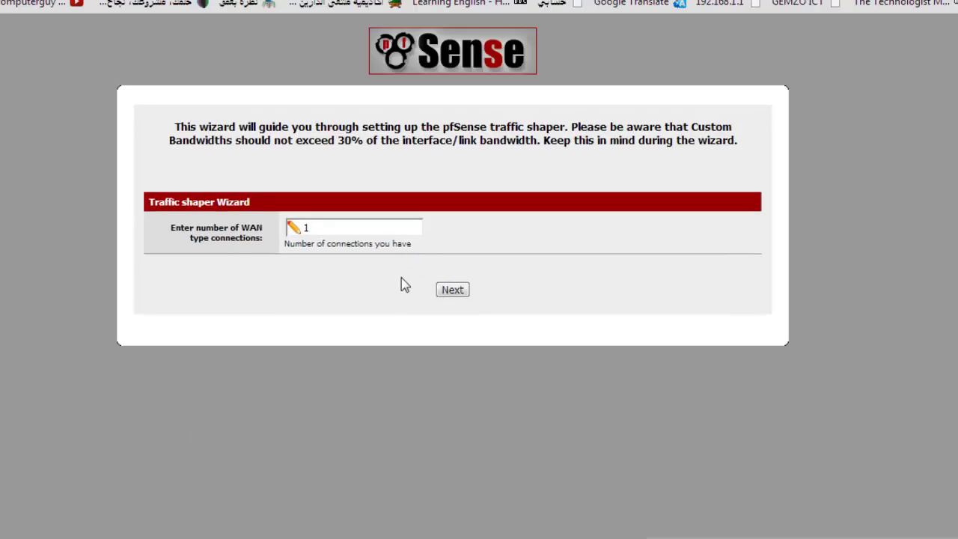
pyautogui.click(458, 289)
pyautogui.click(445, 367)
pyautogui.scroll(-1, 439, 427)
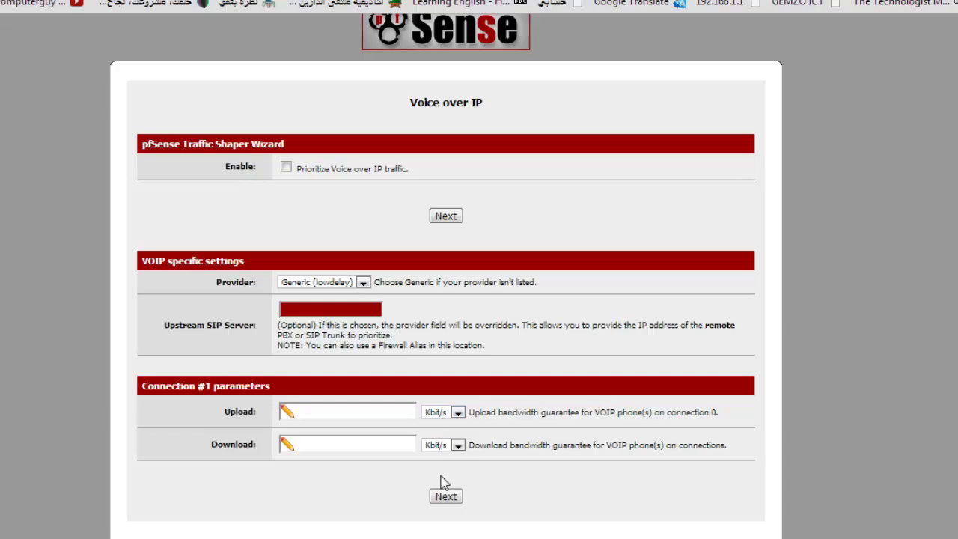
pyautogui.click(445, 496)
pyautogui.click(452, 414)
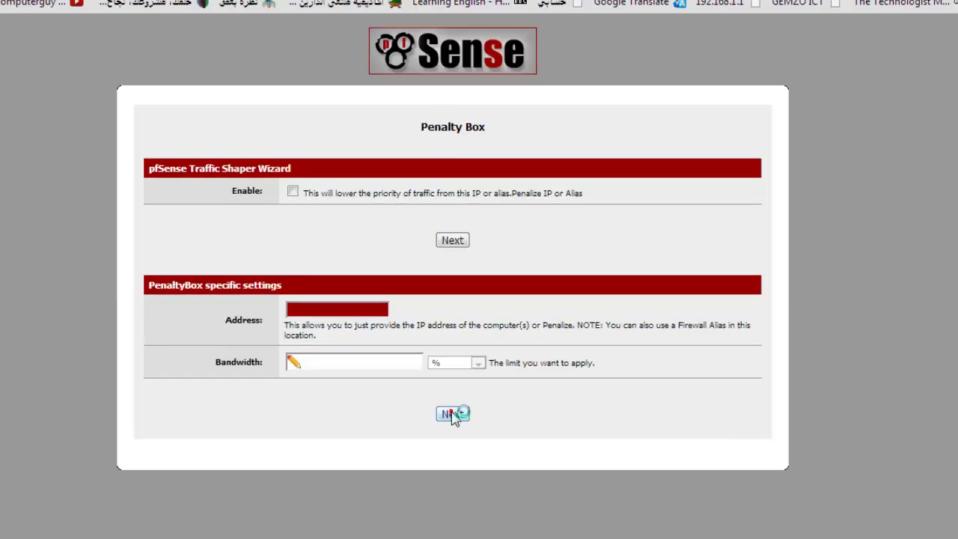
# - Enable Peer to Peer networking prioritization and continue to the Network Games step
pyautogui.scroll(-7, 323, 524)
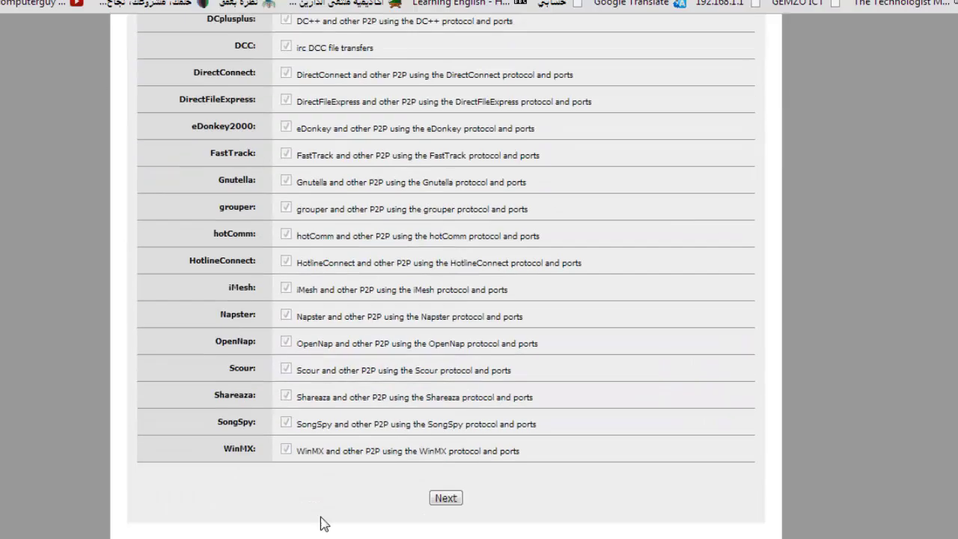
pyautogui.scroll(4, 435, 378)
pyautogui.scroll(2, 311, 187)
pyautogui.click(285, 188)
pyautogui.scroll(-6, 371, 359)
pyautogui.click(444, 501)
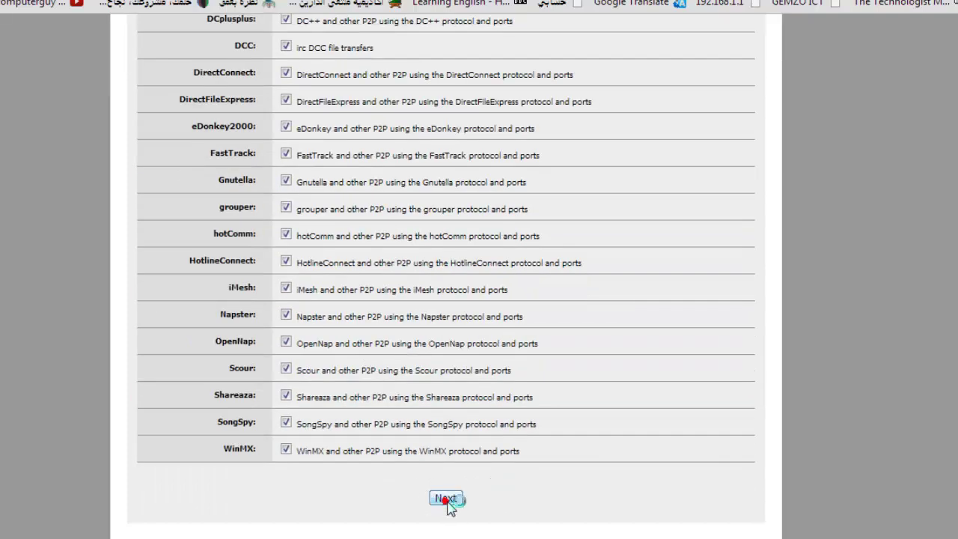
pyautogui.scroll(-10, 389, 524)
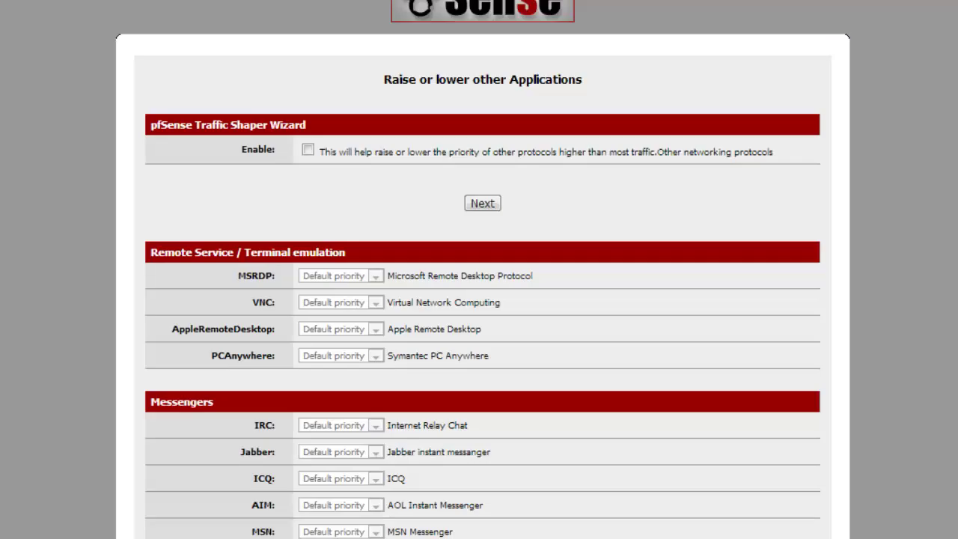
# - Complete the remaining wizard pages and finish to reload the filter rules
pyautogui.scroll(-15, 383, 393)
pyautogui.click(482, 490)
pyautogui.click(488, 220)
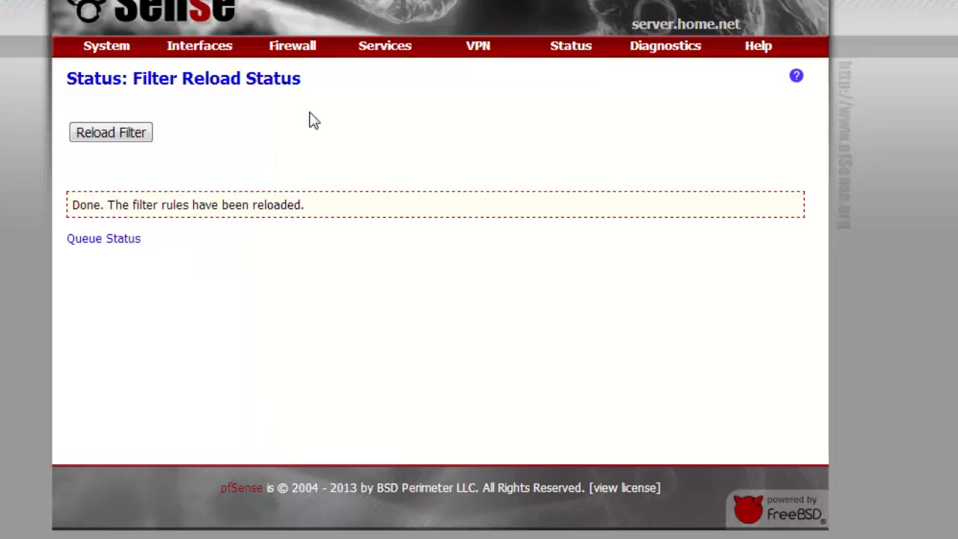
# - Get to the Traffic Shaper queue tree under Firewall, passing briefly through the Wizards tab
pyautogui.moveTo(316, 50)
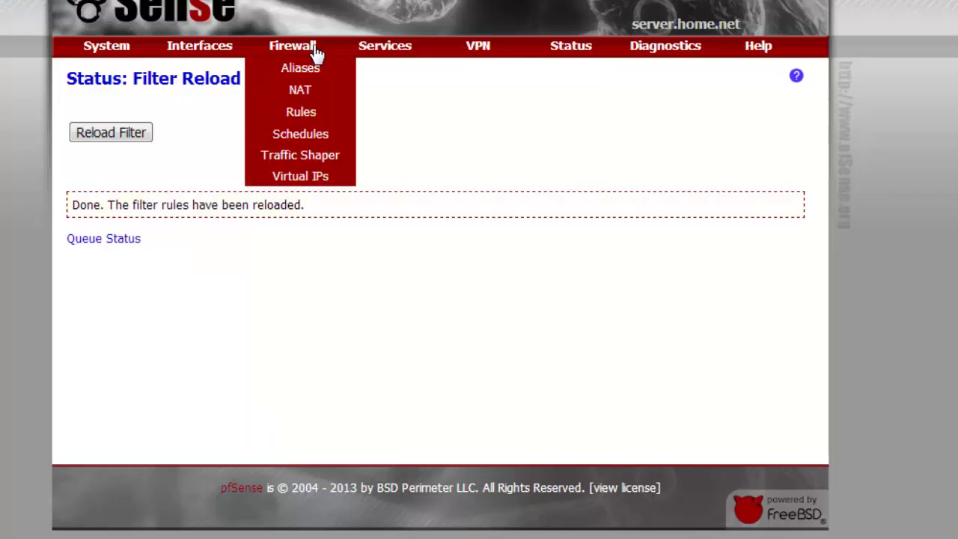
pyautogui.click(304, 166)
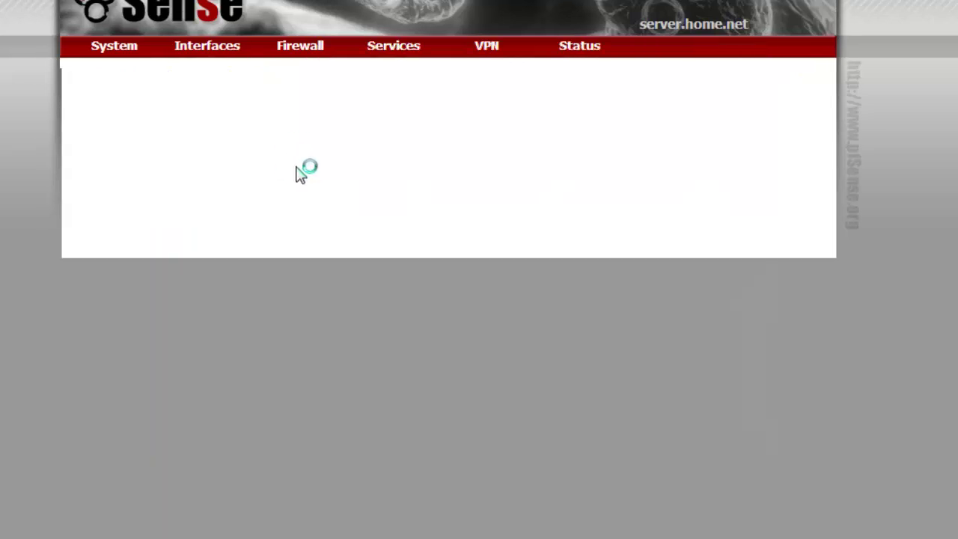
pyautogui.click(323, 118)
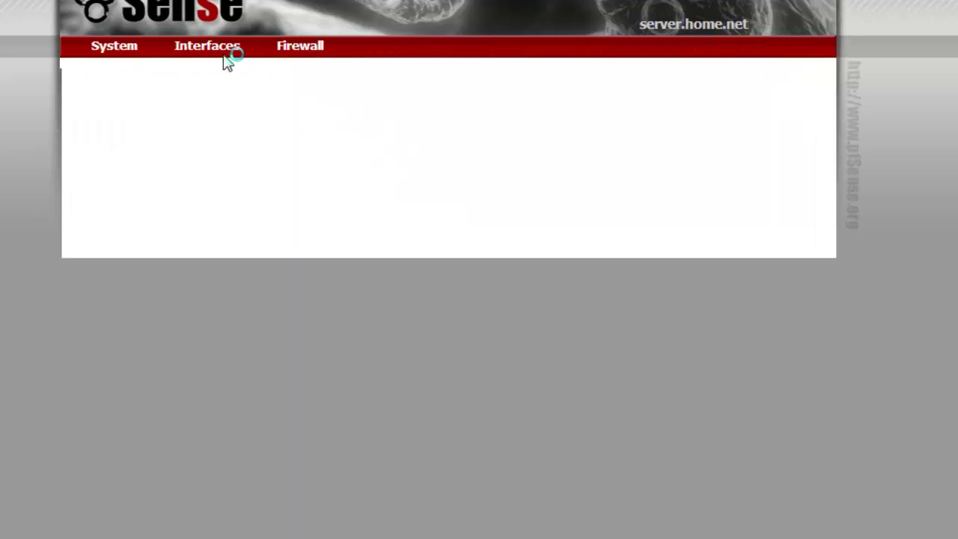
pyautogui.moveTo(283, 51)
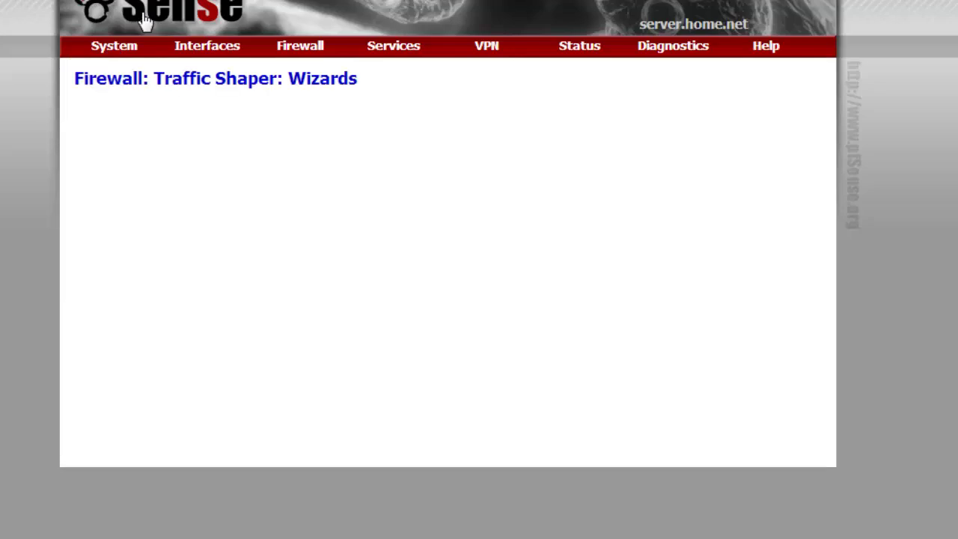
pyautogui.moveTo(303, 51)
pyautogui.click(309, 155)
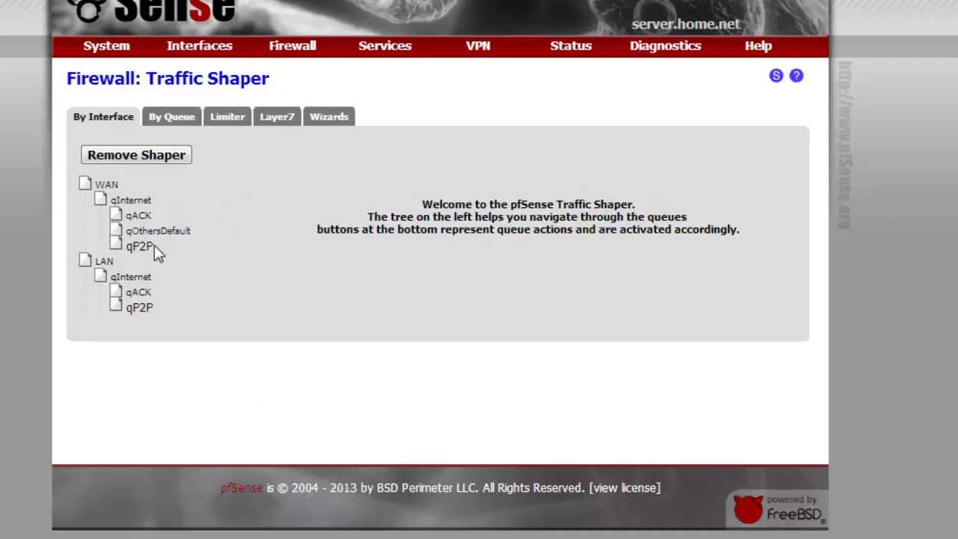
# - Set the WAN qP2P queue's bandwidth to 100 and save it
pyautogui.click(147, 241)
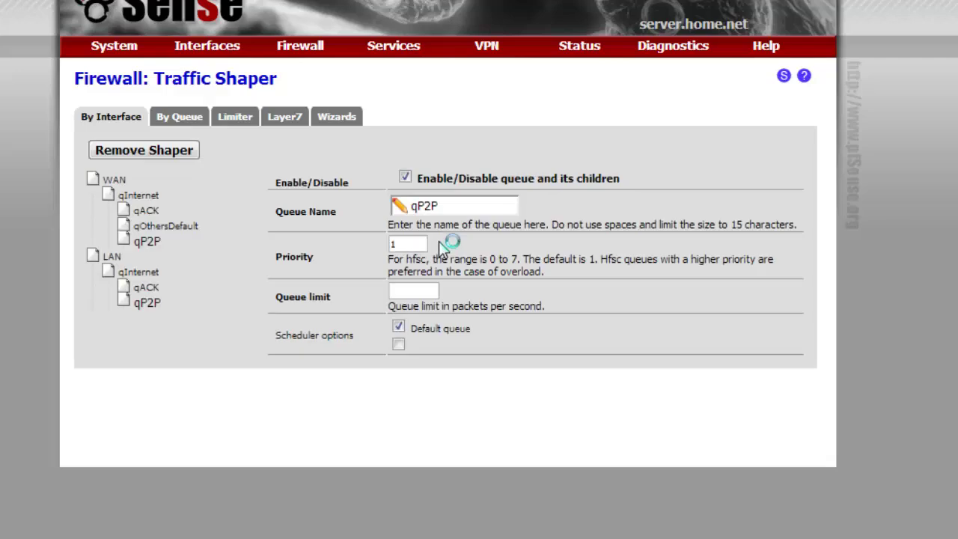
pyautogui.scroll(-3, 352, 418)
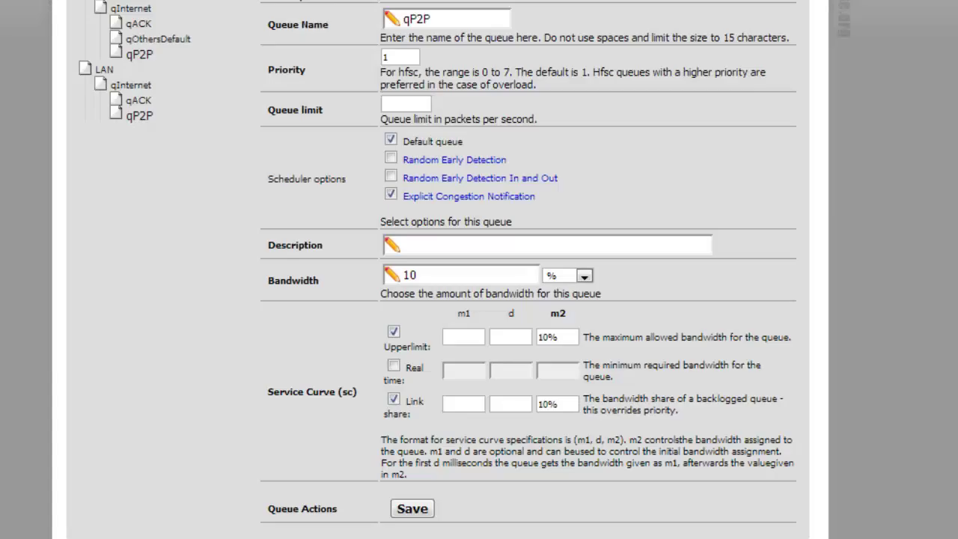
pyautogui.moveTo(225, 535)
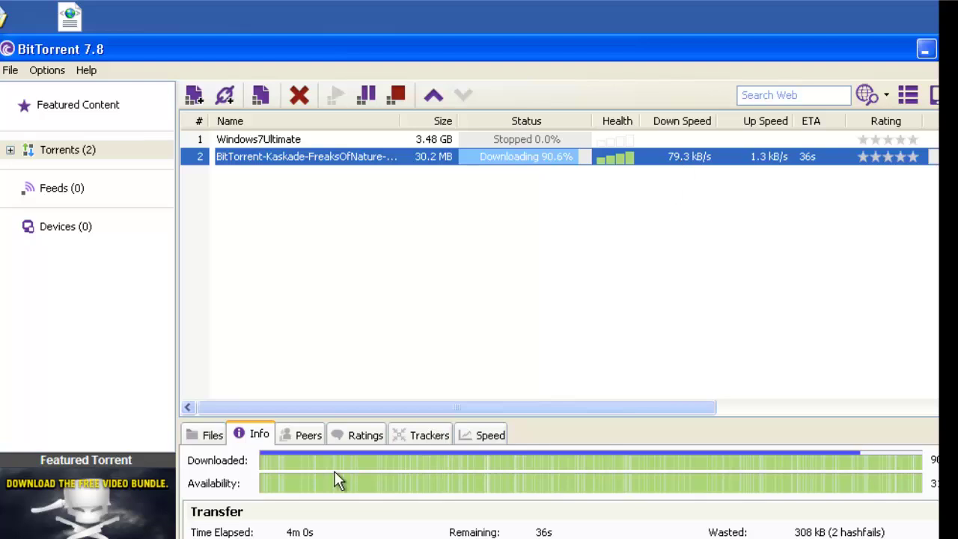
pyautogui.moveTo(227, 513)
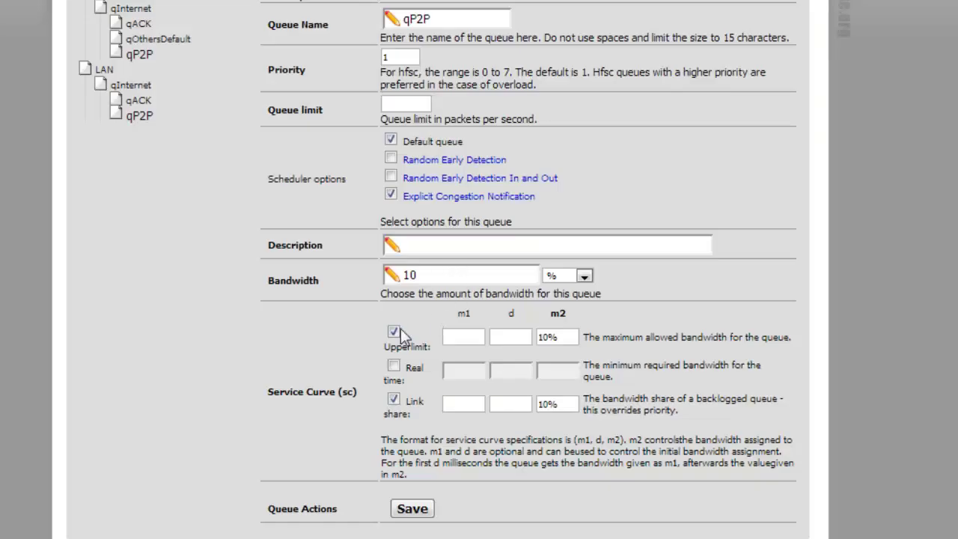
pyautogui.doubleClick(440, 279)
pyautogui.write('100')
pyautogui.click(411, 508)
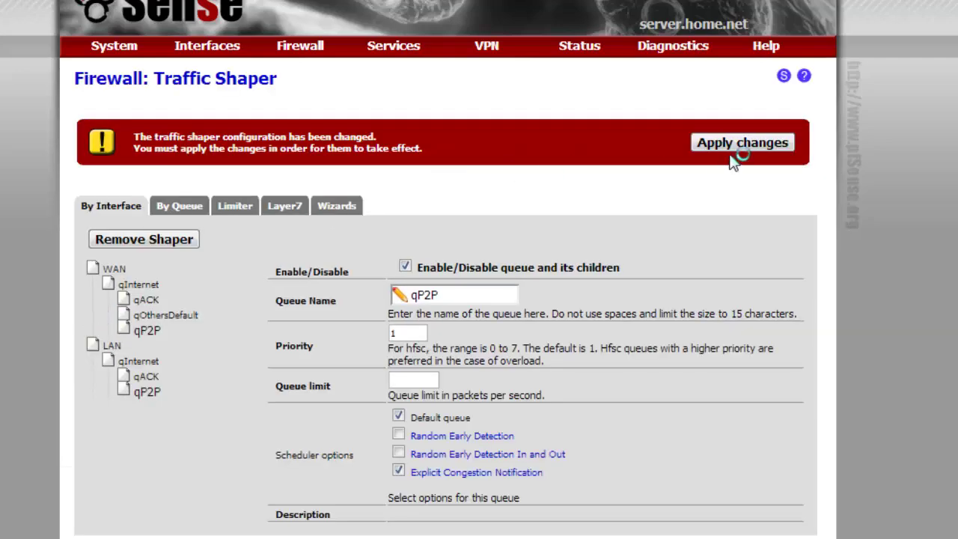
# - Apply the shaper changes, close the success notice, and select the Windows7Ultimate torrent
pyautogui.click(739, 145)
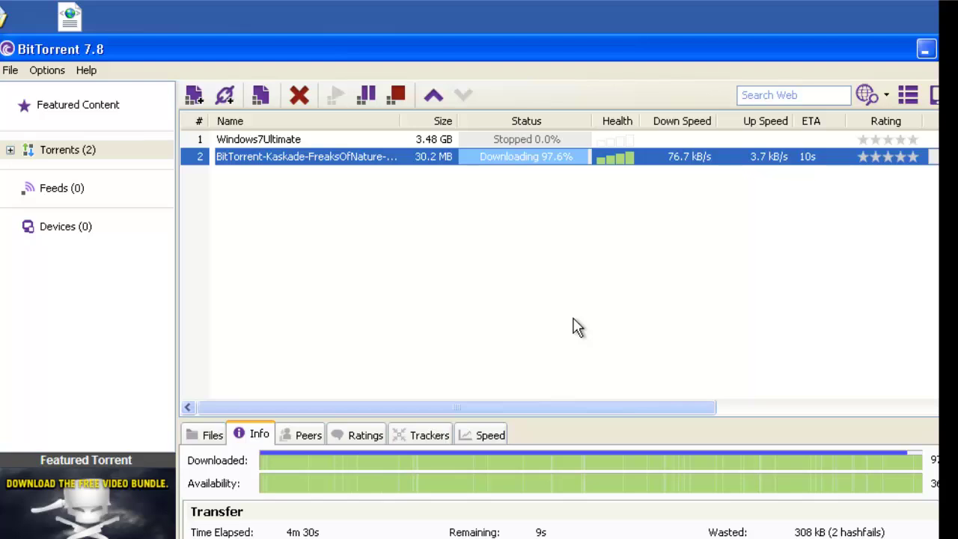
pyautogui.click(532, 138)
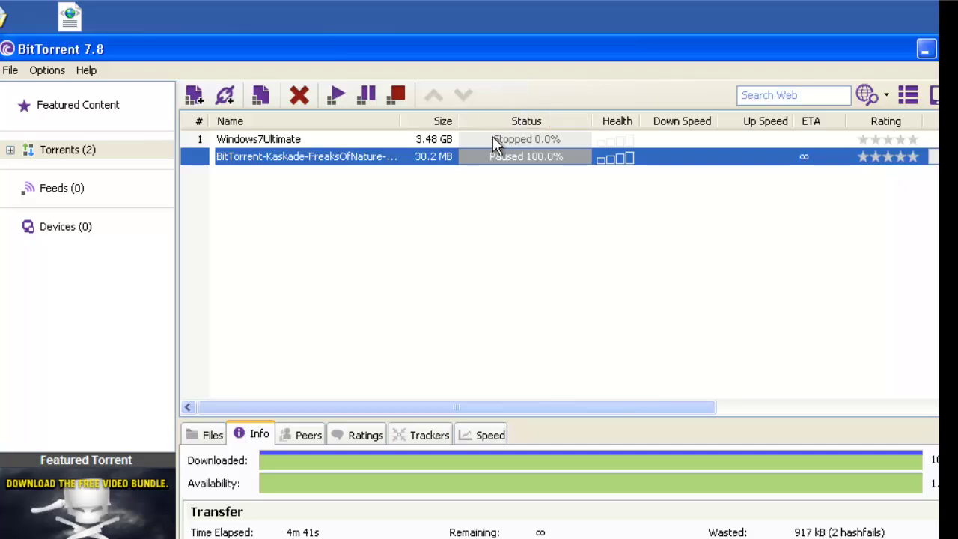
pyautogui.click(491, 137)
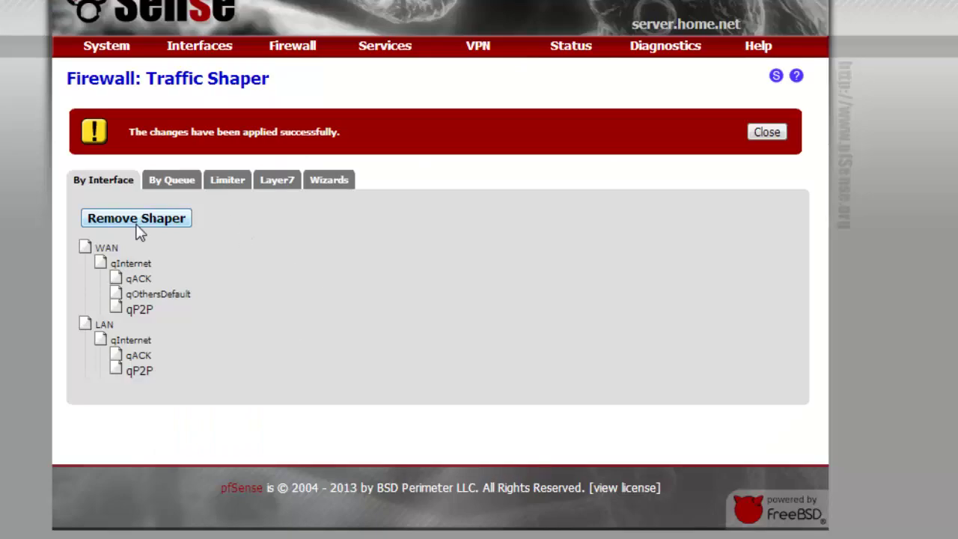
pyautogui.click(783, 130)
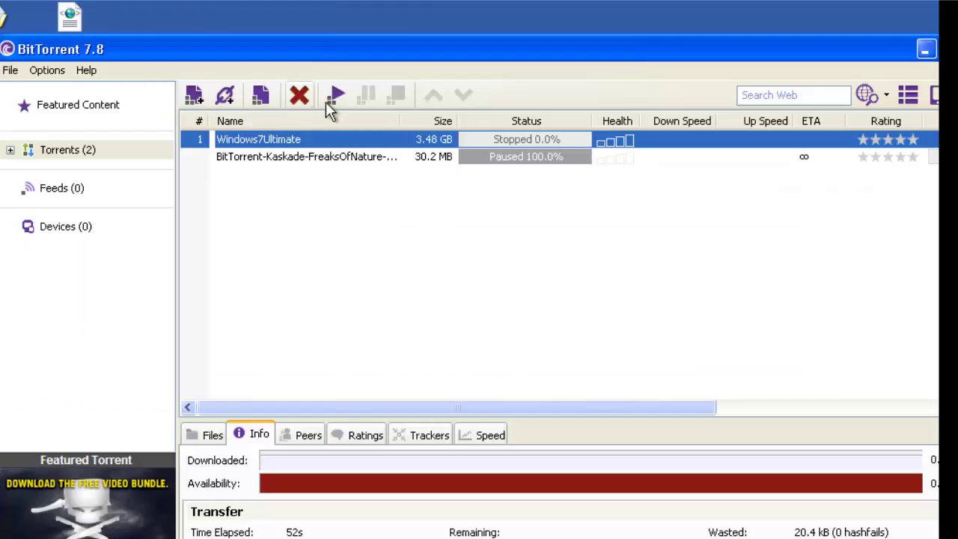
# - Start the 3.48 GB Windows7Ultimate download and return to the pfSense Traffic Shaper
pyautogui.click(334, 96)
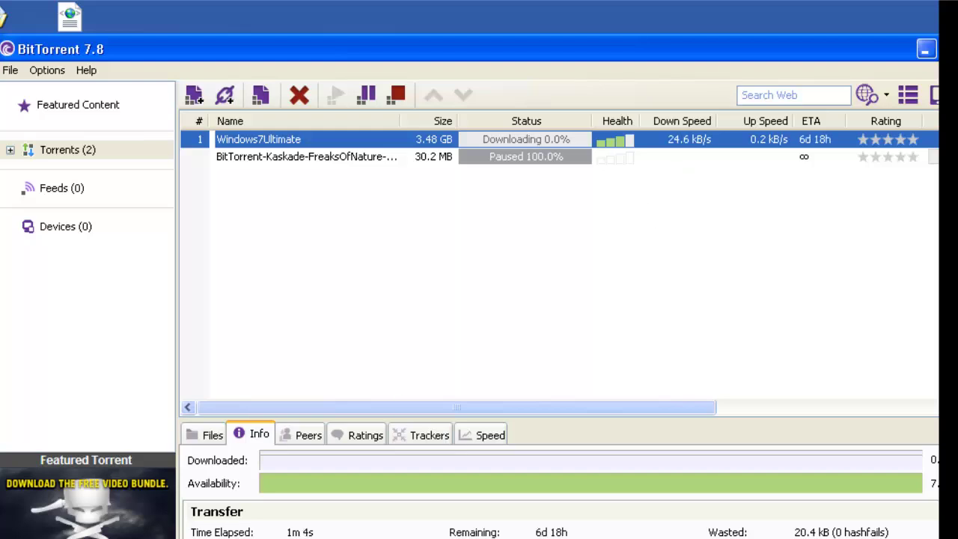
pyautogui.moveTo(52, 537)
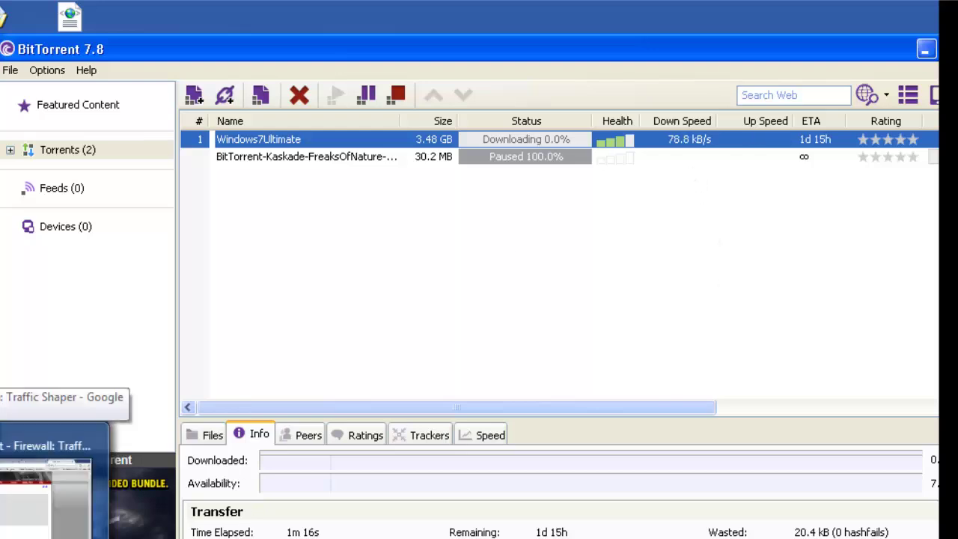
pyautogui.click(45, 449)
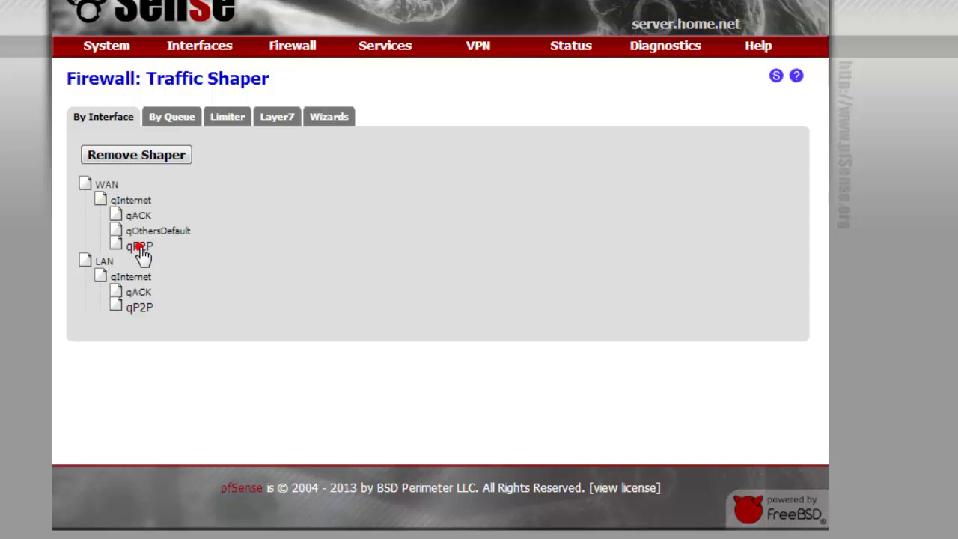
# - Change the LAN qP2P queue bandwidth from 10 to 100, save, and apply the changes
pyautogui.click(141, 307)
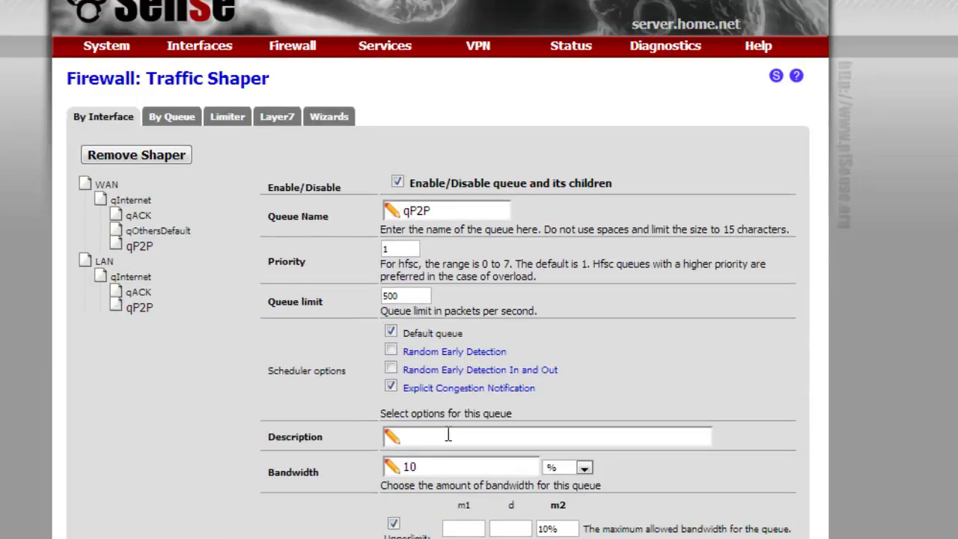
pyautogui.click(452, 474)
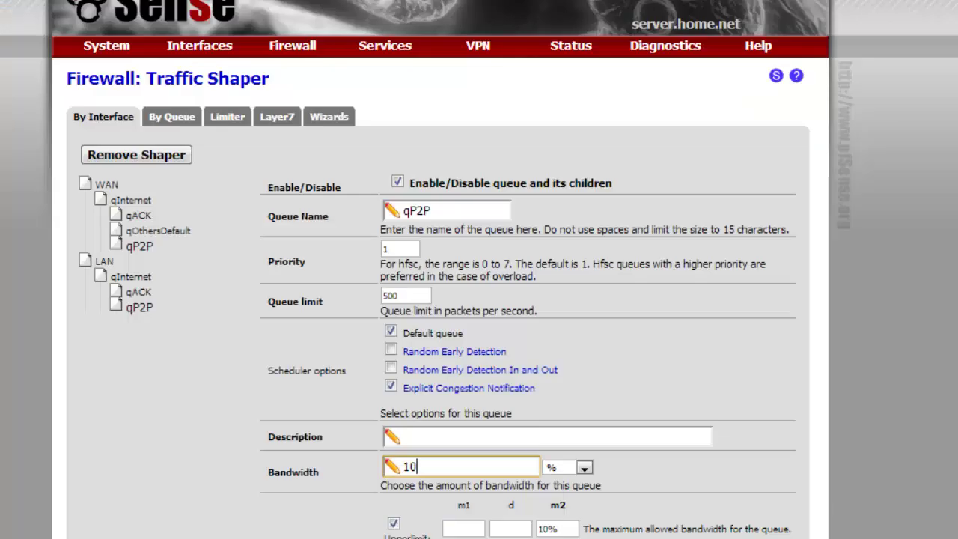
pyautogui.write('0')
pyautogui.scroll(-4, 499, 470)
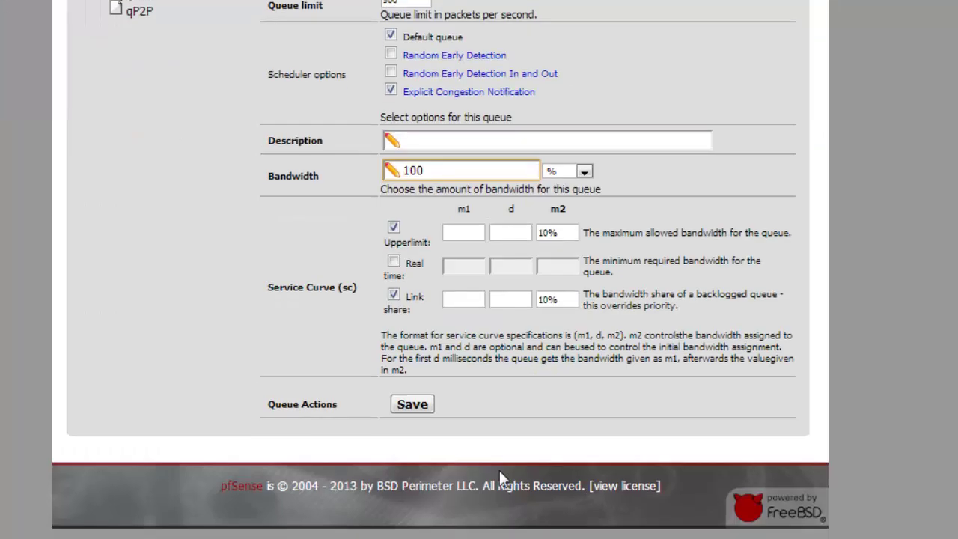
pyautogui.click(405, 404)
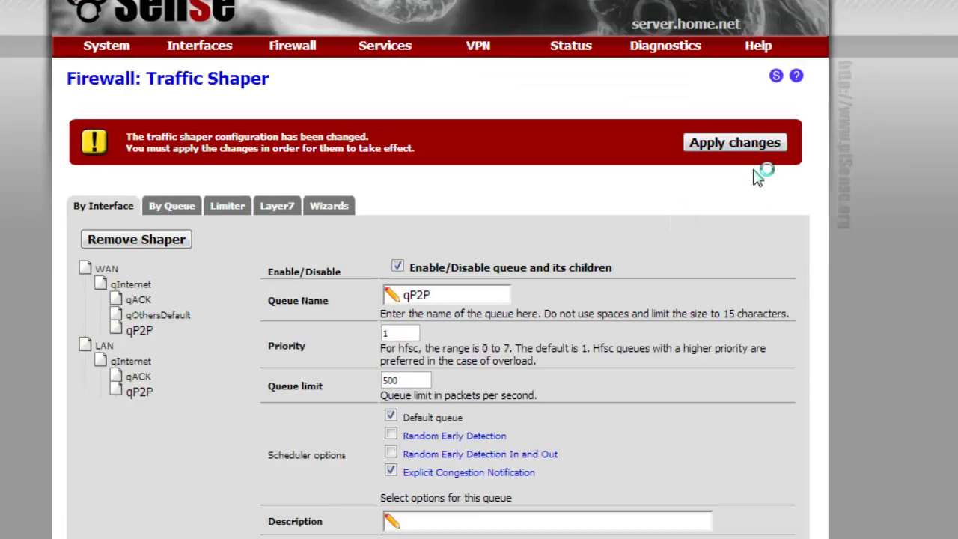
pyautogui.click(749, 142)
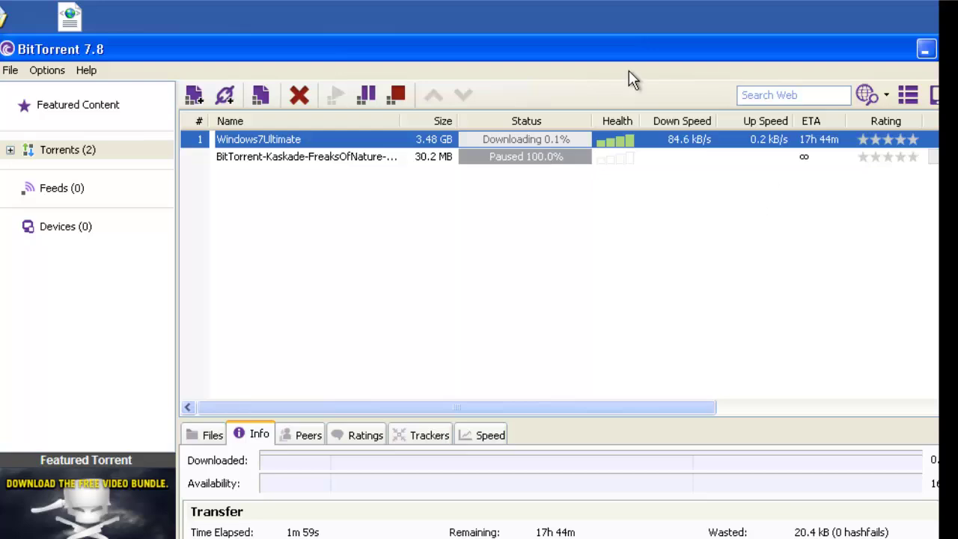
# - Reselect Windows7Ultimate in BitTorrent, close the pfSense success notice, and review the qP2P queue values
pyautogui.click(317, 134)
pyautogui.click(310, 155)
pyautogui.click(299, 138)
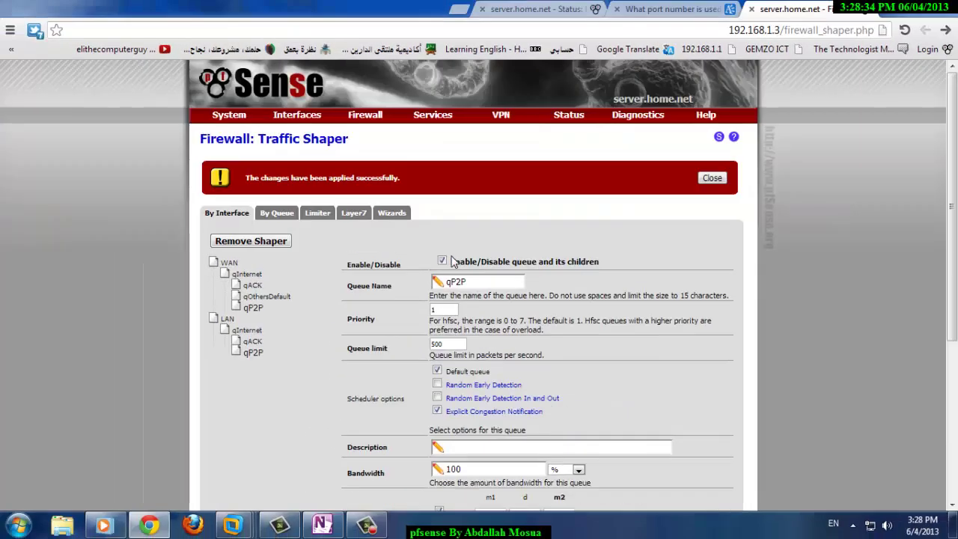
pyautogui.click(712, 178)
pyautogui.scroll(-3, 656, 223)
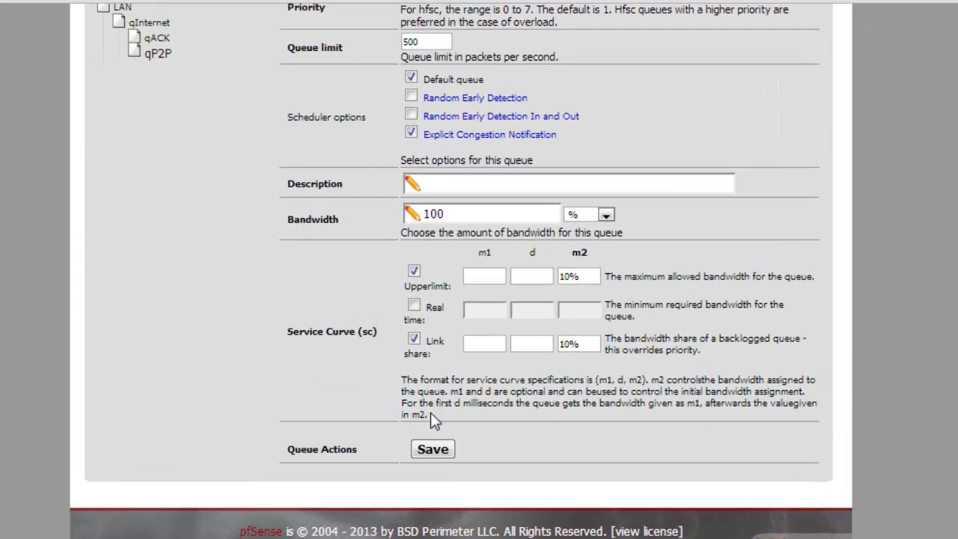
pyautogui.scroll(5, 523, 210)
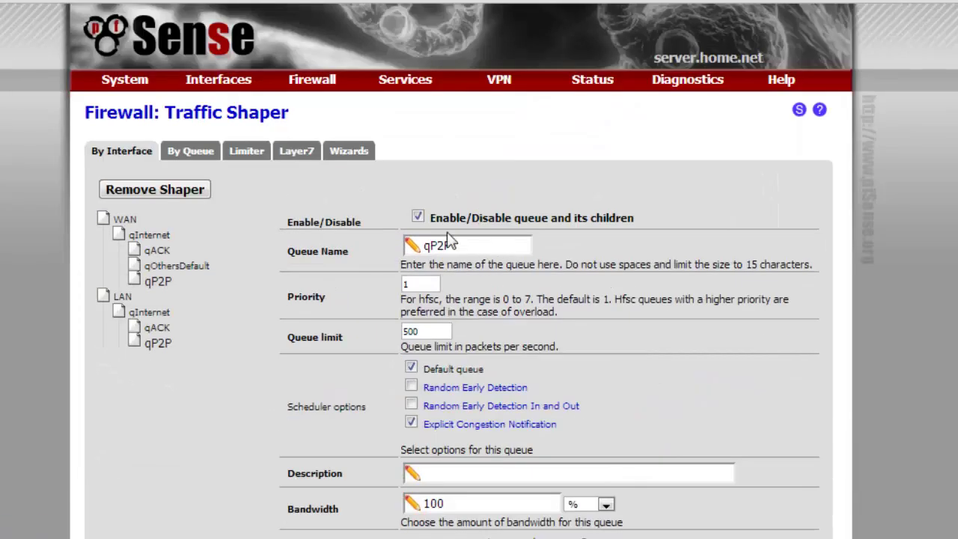
# - Remove the whole traffic shaper configuration and dismiss the success message
pyautogui.click(195, 195)
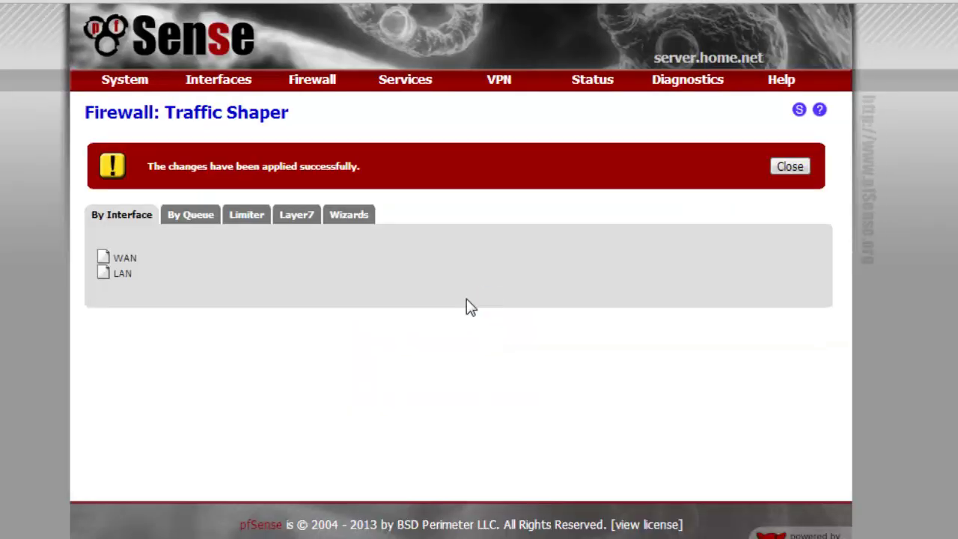
pyautogui.click(805, 166)
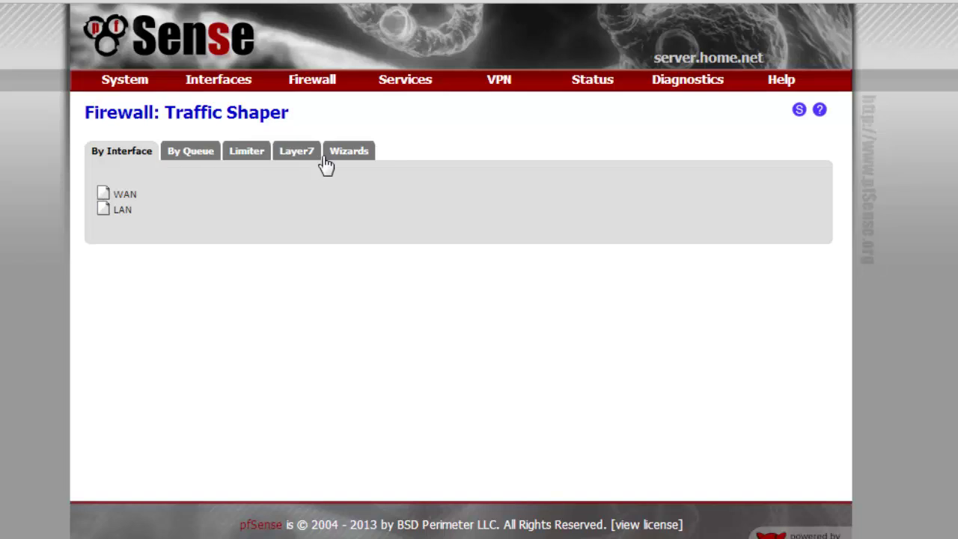
pyautogui.click(326, 159)
# - Confirm the interface, queue, limiter and Layer7 shaper views are empty, then close Media Player
pyautogui.click(137, 152)
pyautogui.click(196, 152)
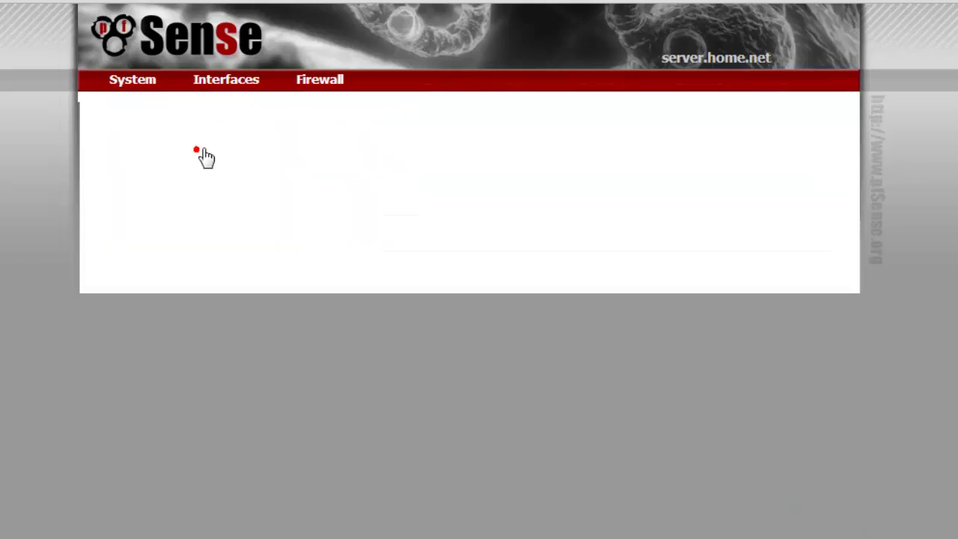
pyautogui.click(247, 151)
pyautogui.click(293, 153)
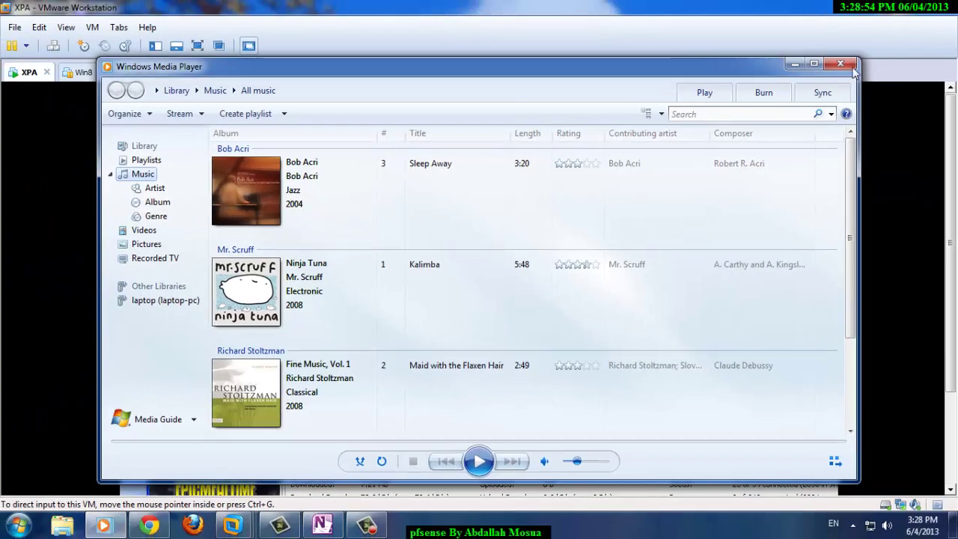
pyautogui.click(852, 66)
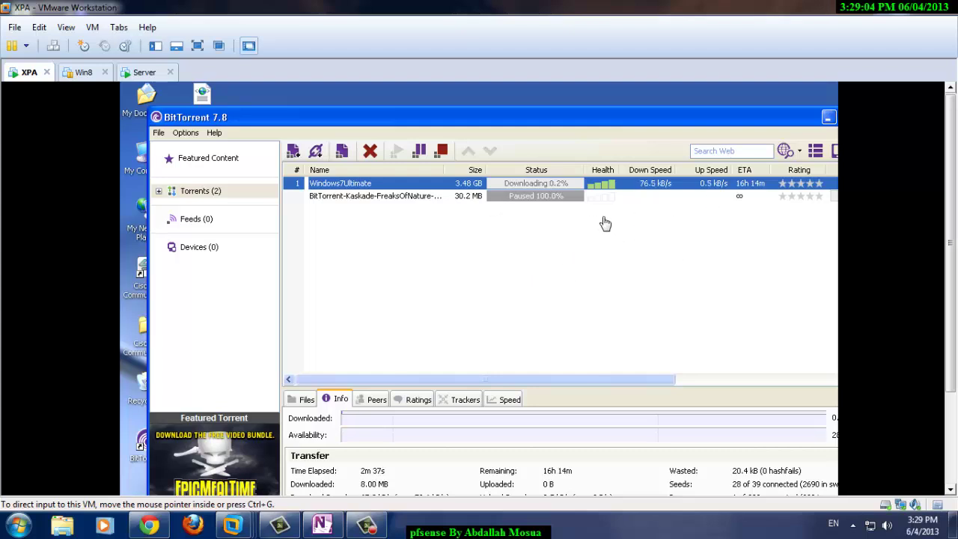
# - Stop the Windows7Ultimate torrent in BitTorrent, move its window aside, and return to the pfSense Dashboard
pyautogui.click(519, 253)
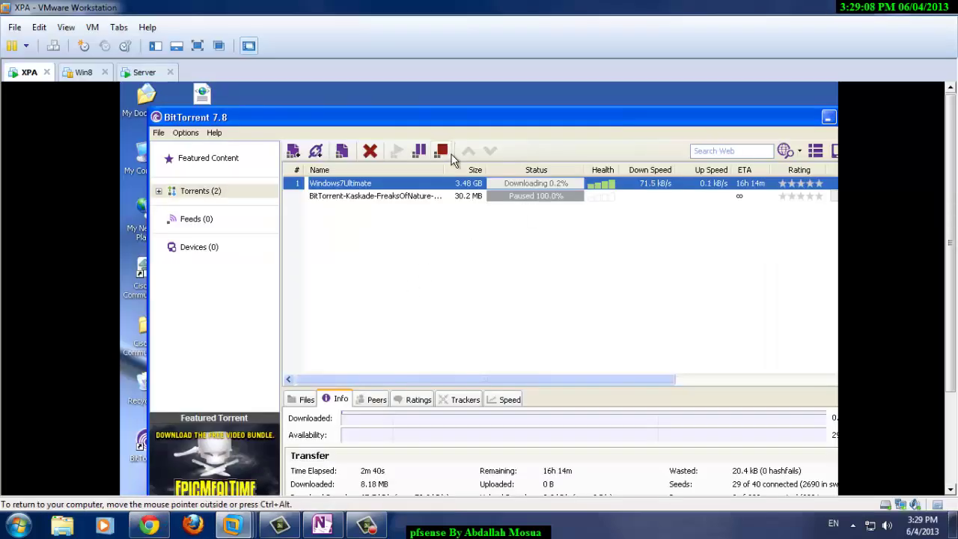
pyautogui.click(444, 152)
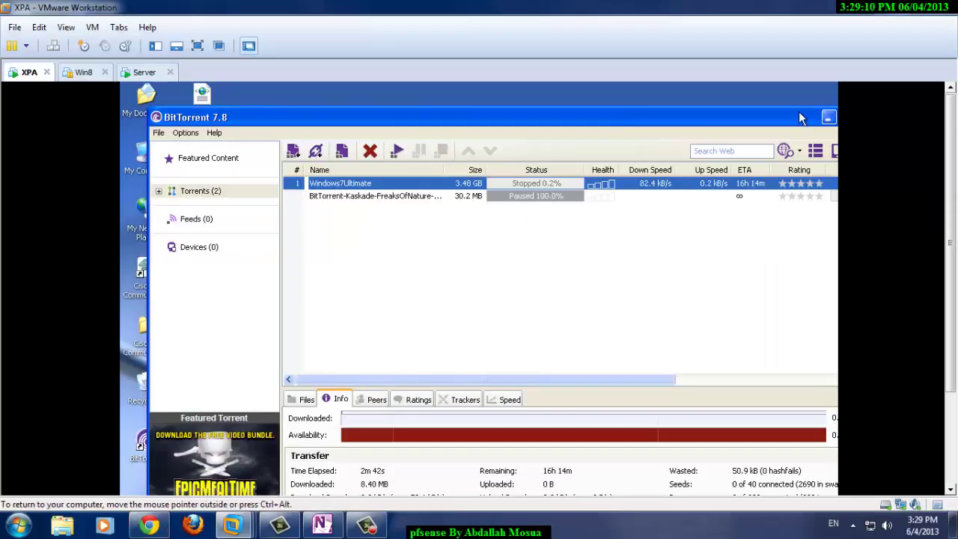
pyautogui.moveTo(798, 112); pyautogui.dragTo(622, 143)
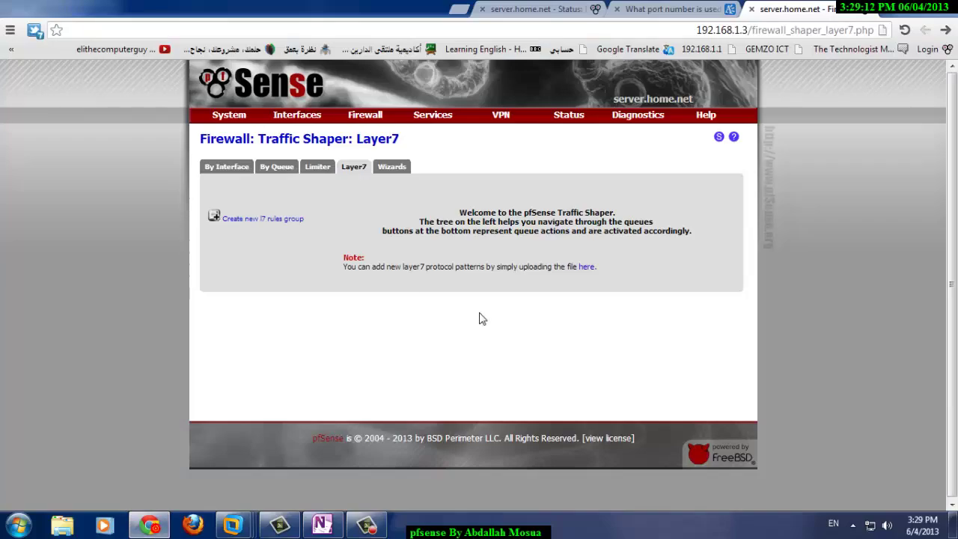
pyautogui.moveTo(365, 114)
pyautogui.click(266, 94)
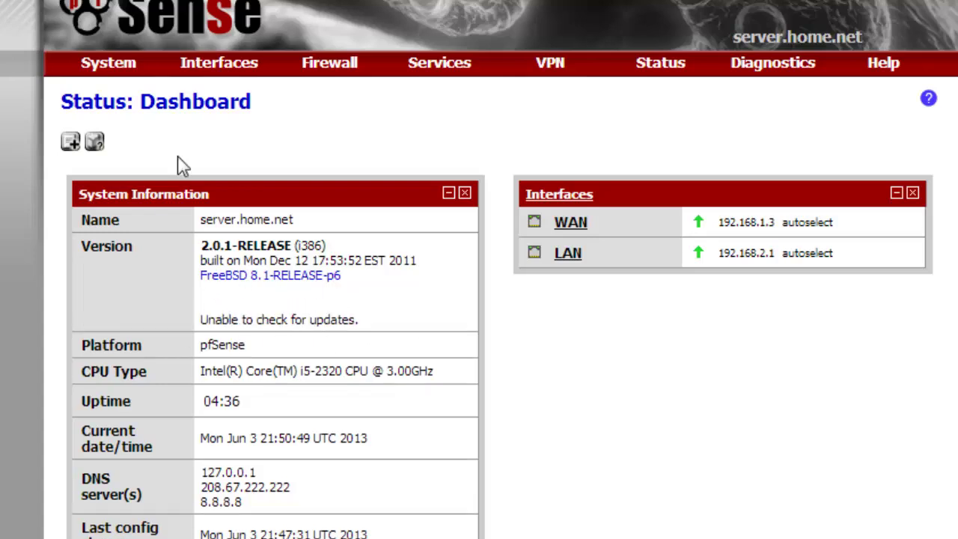
# - Enable firmware upload under System > Firmware, then run the Auto Update check
pyautogui.moveTo(124, 65)
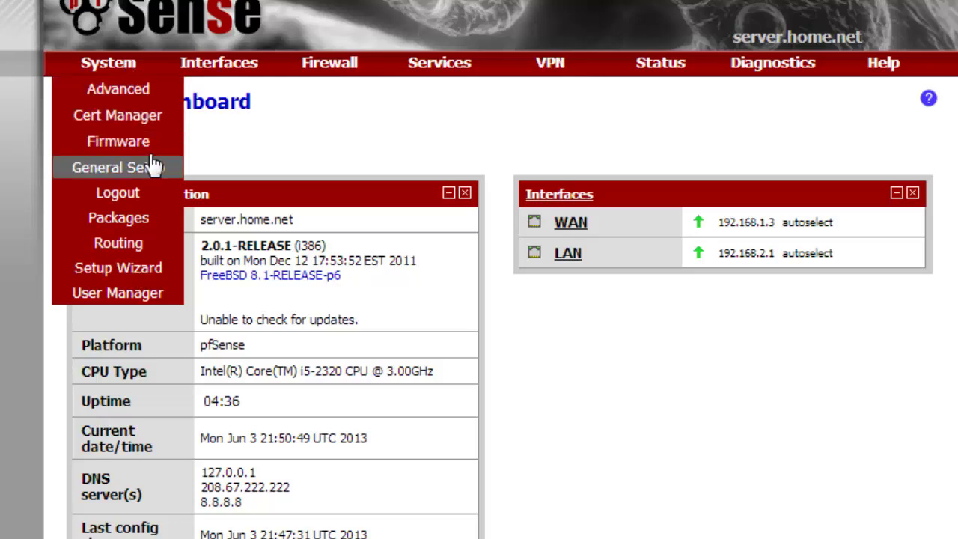
pyautogui.click(108, 150)
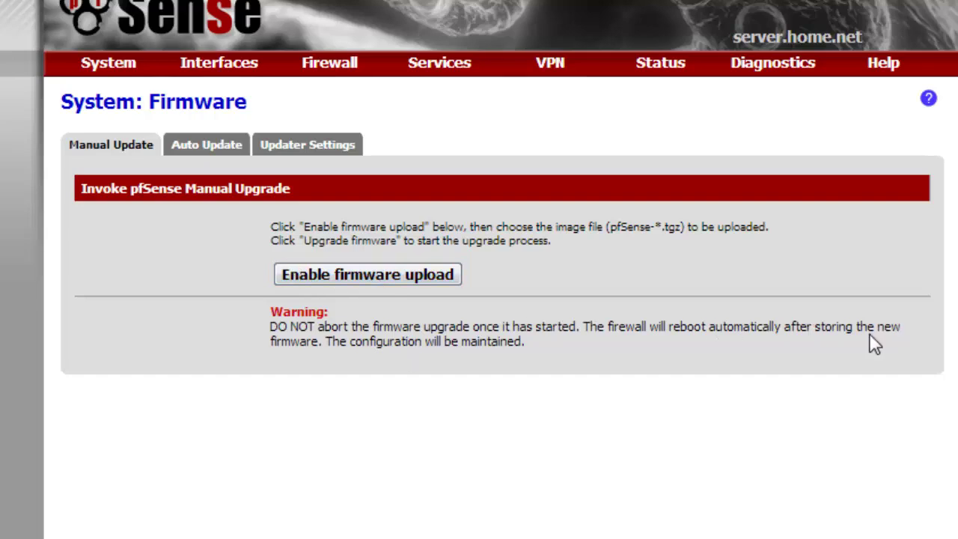
pyautogui.click(403, 274)
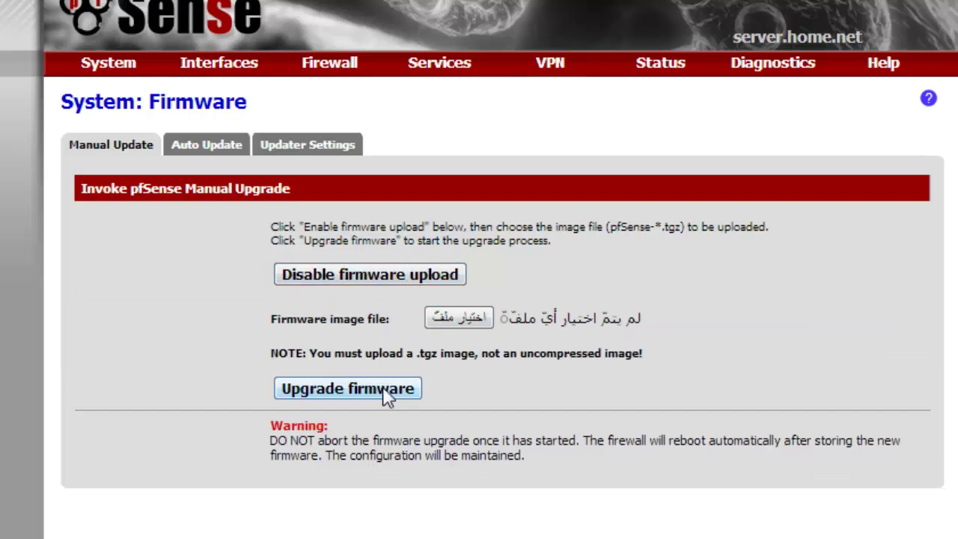
pyautogui.click(206, 147)
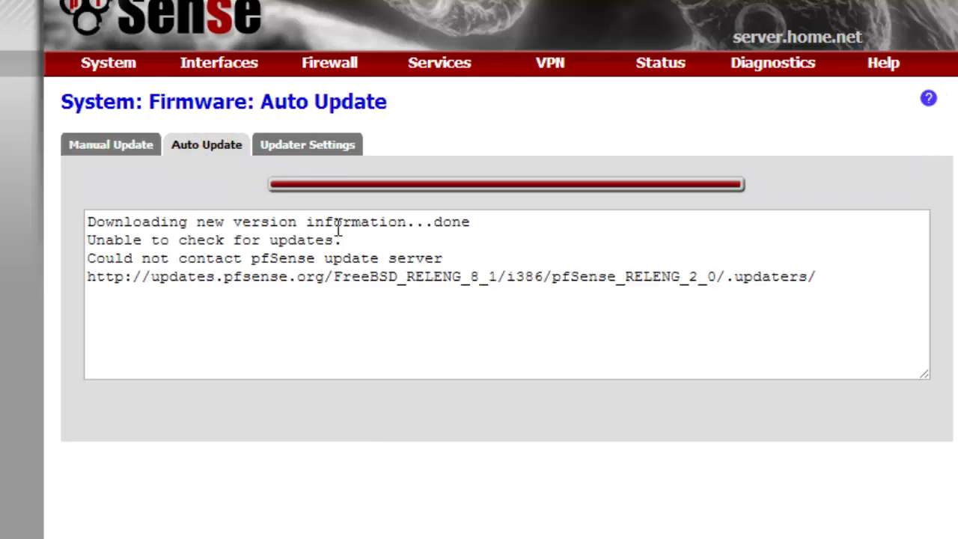
# - Set Default Auto Update URLs to 'pfSense i386 stable updates', save, and return to the Dashboard
pyautogui.click(322, 143)
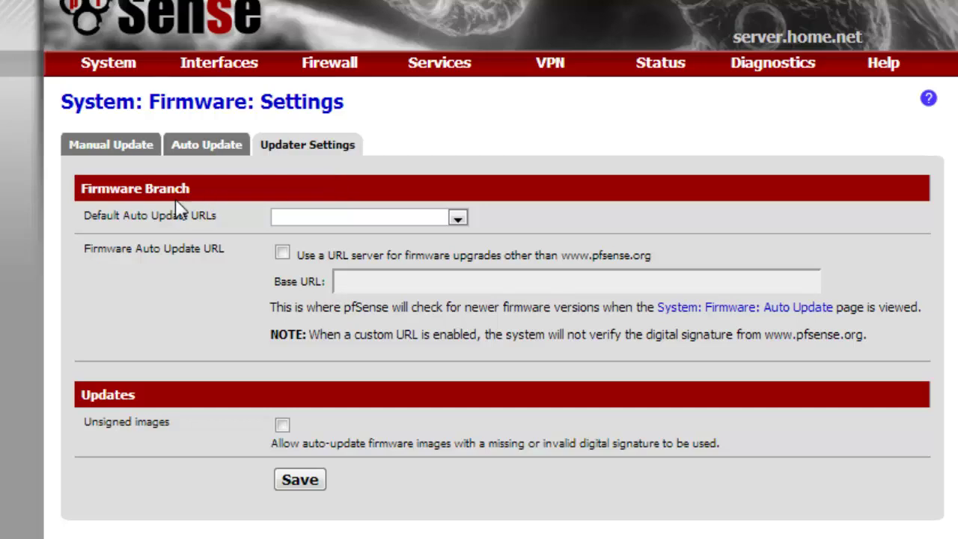
pyautogui.click(332, 216)
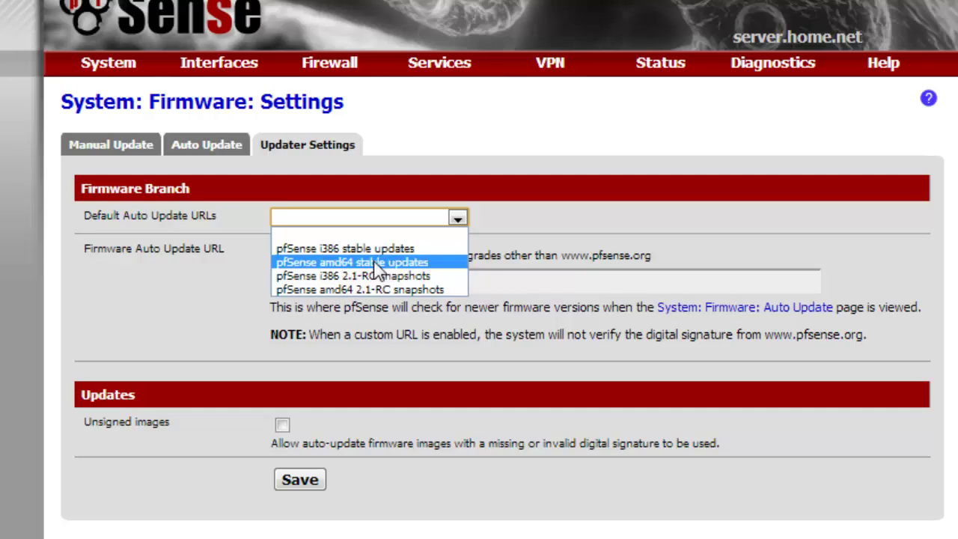
pyautogui.click(324, 250)
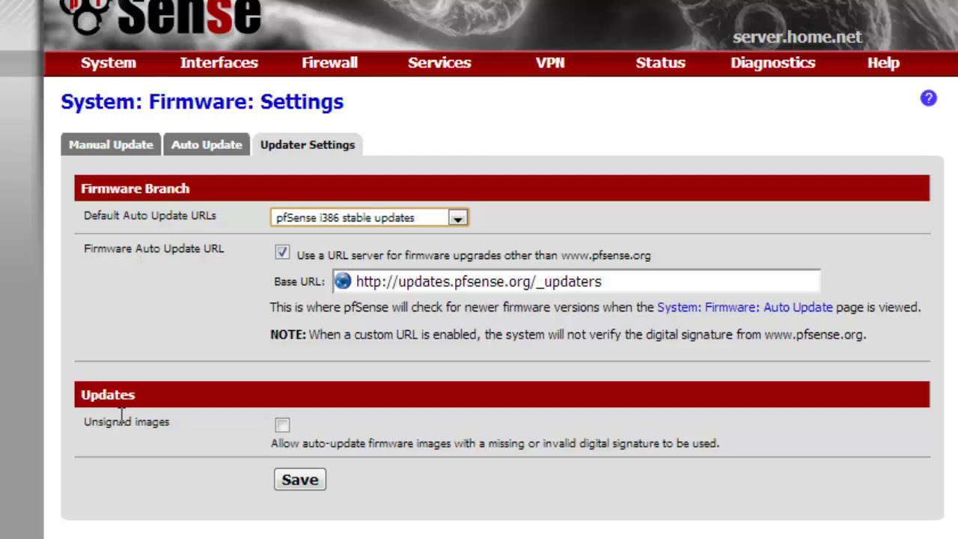
pyautogui.moveTo(83, 423); pyautogui.dragTo(198, 433)
pyautogui.click(195, 431)
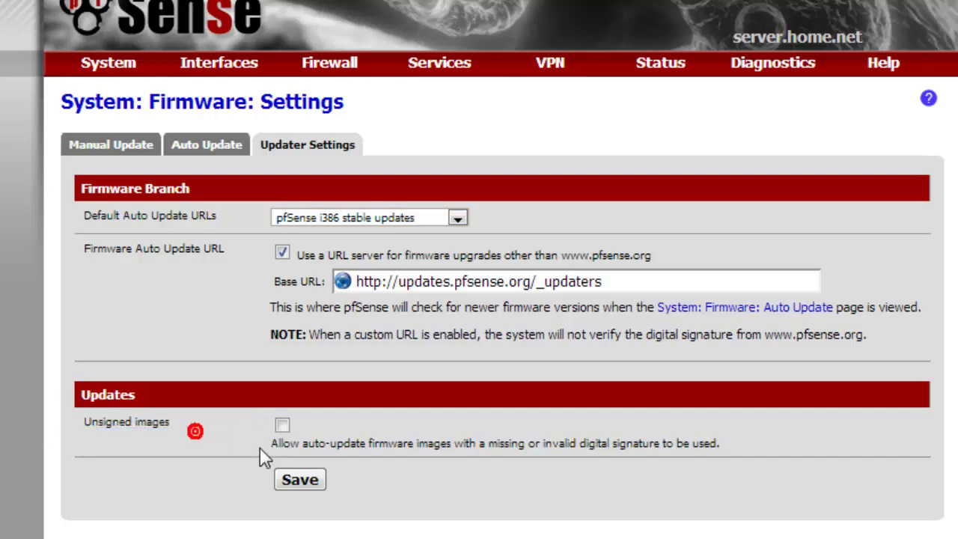
pyautogui.moveTo(581, 444); pyautogui.dragTo(663, 445)
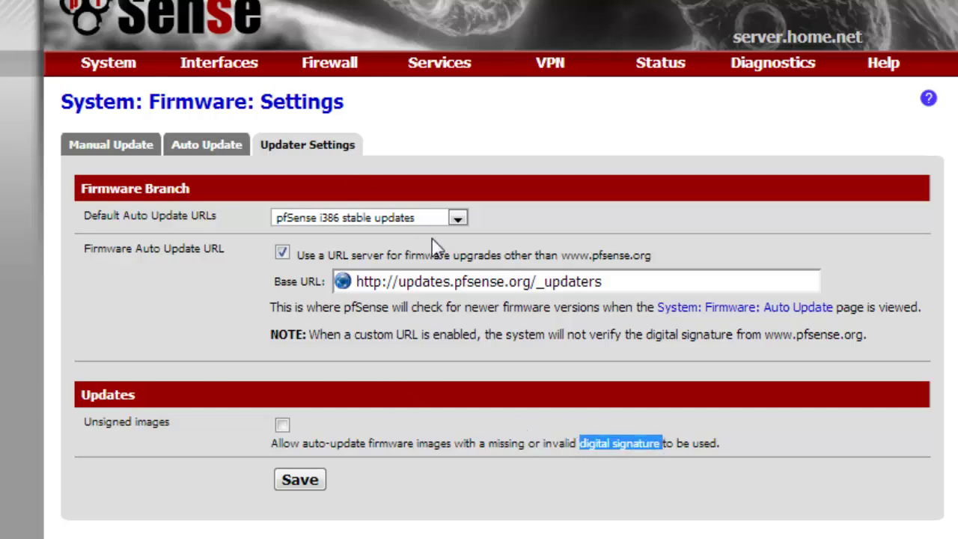
pyautogui.moveTo(150, 407)
pyautogui.mouseDown()
pyautogui.moveTo(53, 387)
pyautogui.moveTo(154, 428)
pyautogui.moveTo(113, 421)
pyautogui.mouseUp()
pyautogui.click(167, 417)
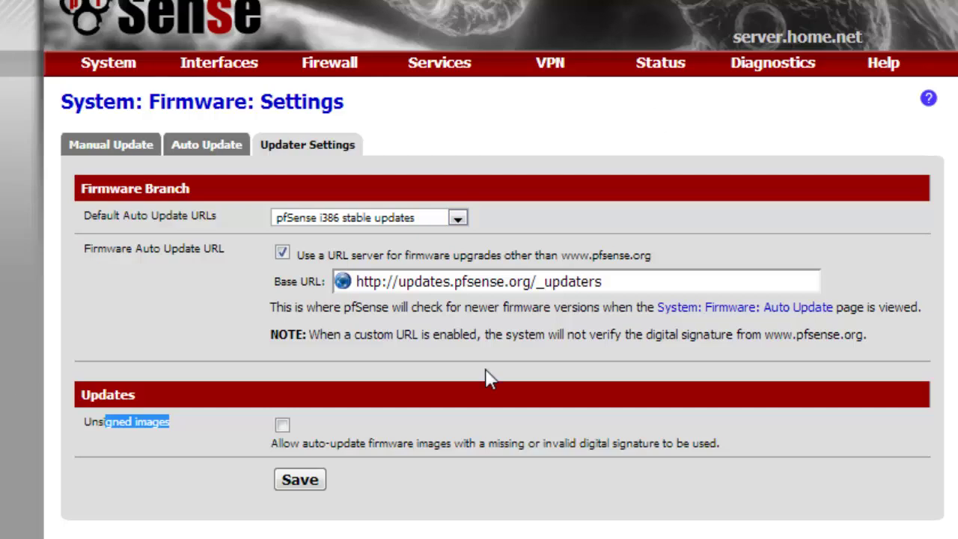
pyautogui.moveTo(582, 442)
pyautogui.mouseDown()
pyautogui.moveTo(671, 435)
pyautogui.moveTo(660, 443)
pyautogui.mouseUp()
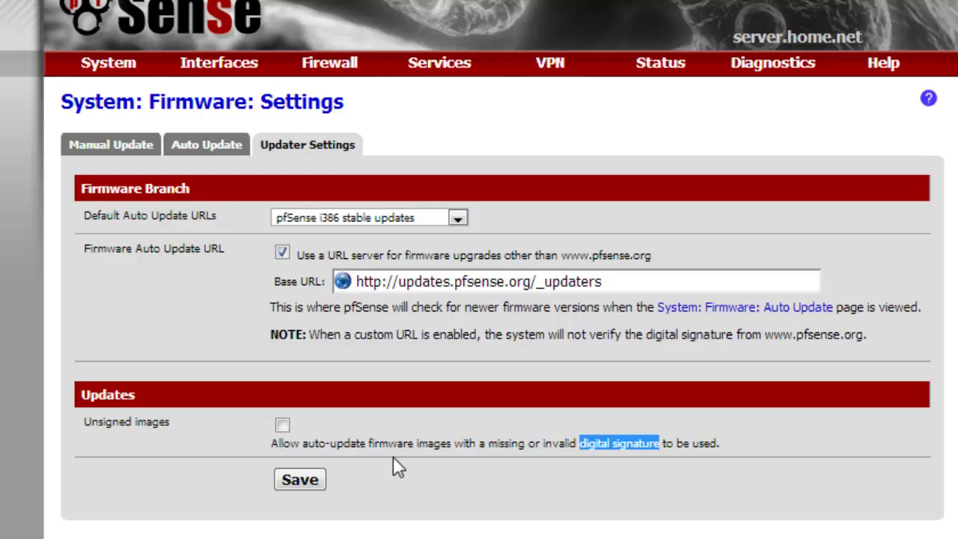
pyautogui.click(307, 484)
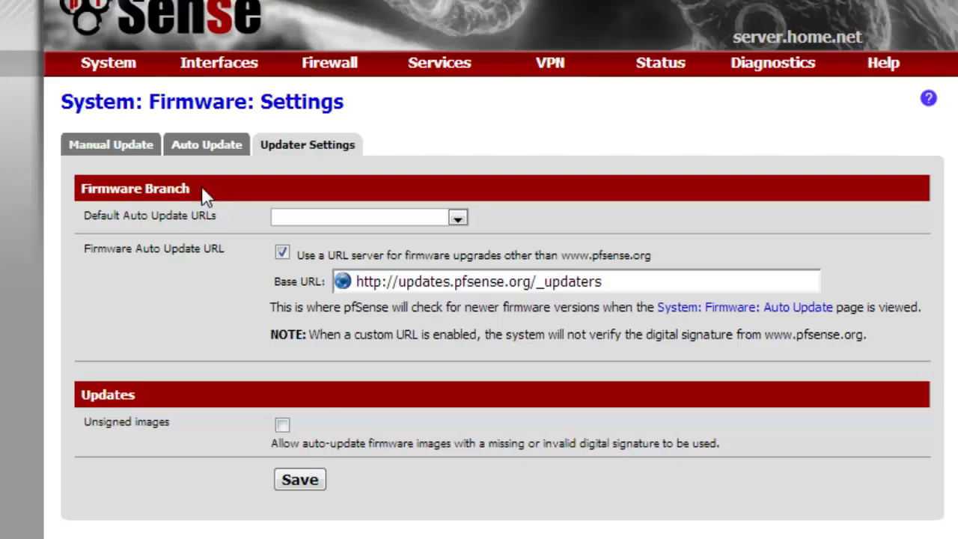
pyautogui.click(105, 18)
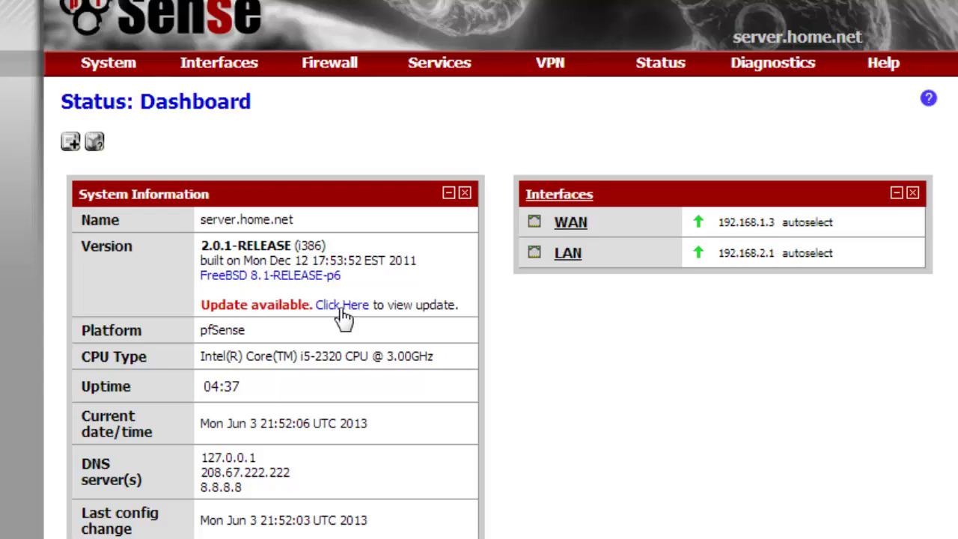
# - Open the available update's details and invoke the auto upgrade from 2.0.1 to 2.0.3-RELEASE
pyautogui.click(340, 306)
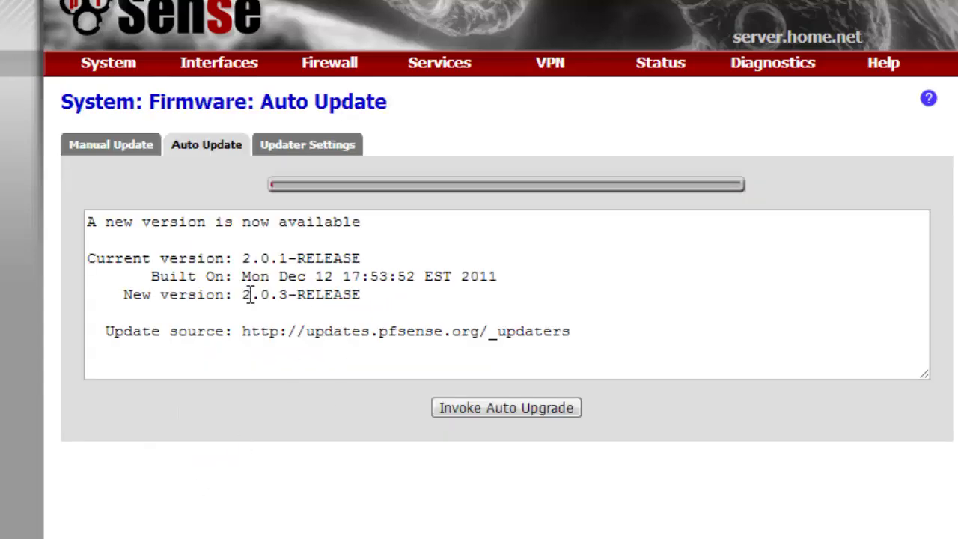
pyautogui.moveTo(239, 259); pyautogui.dragTo(355, 262)
pyautogui.click(285, 299)
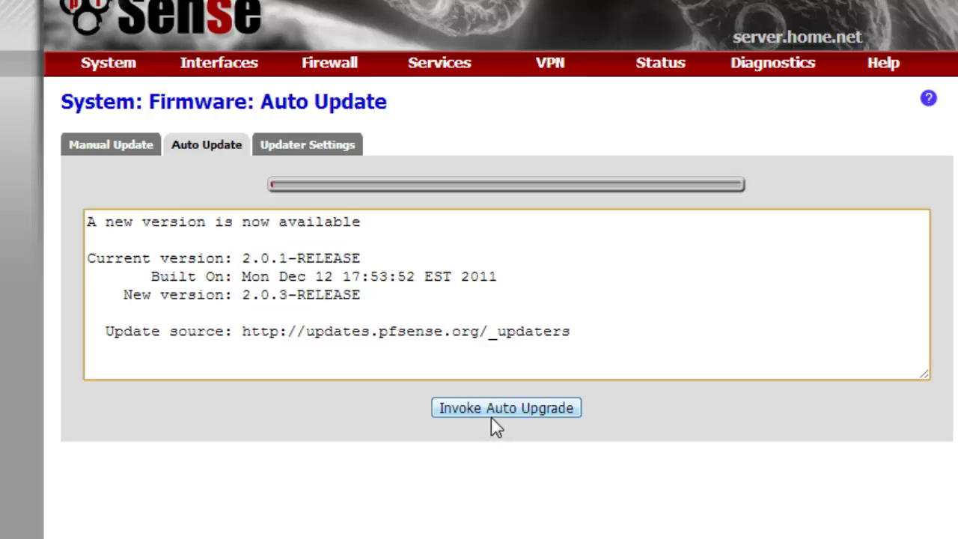
pyautogui.click(494, 410)
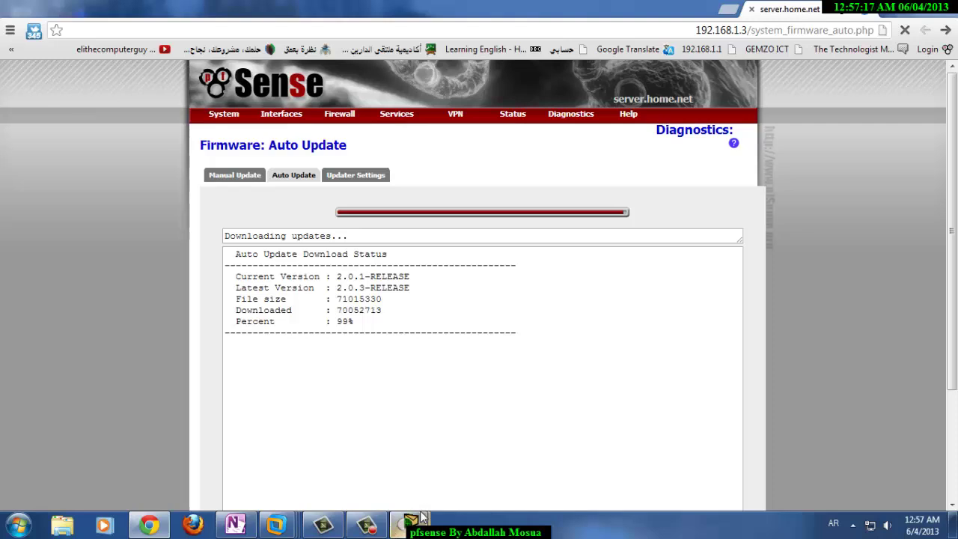
# - Alternate between the Server VM console and the Auto Update page to follow the upgrade's progress
pyautogui.click(323, 524)
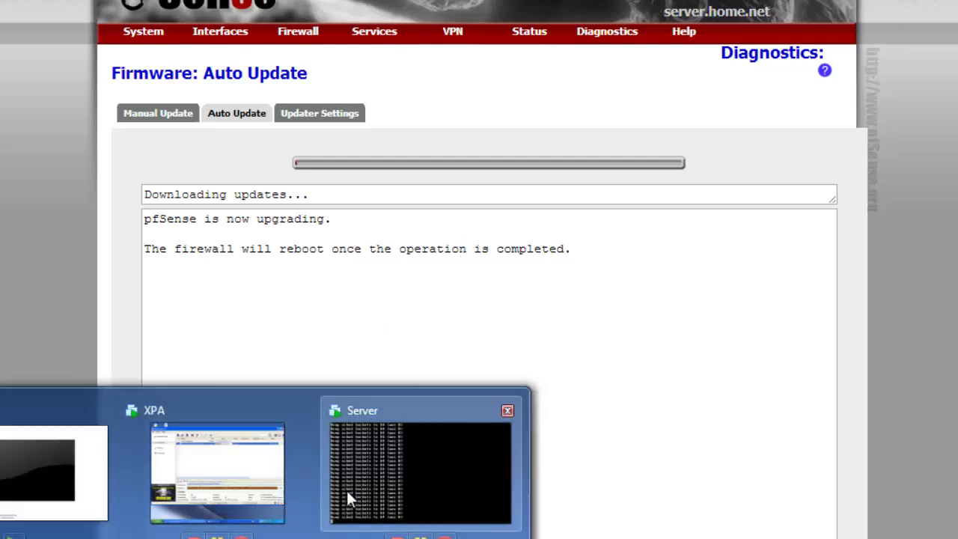
pyautogui.click(346, 488)
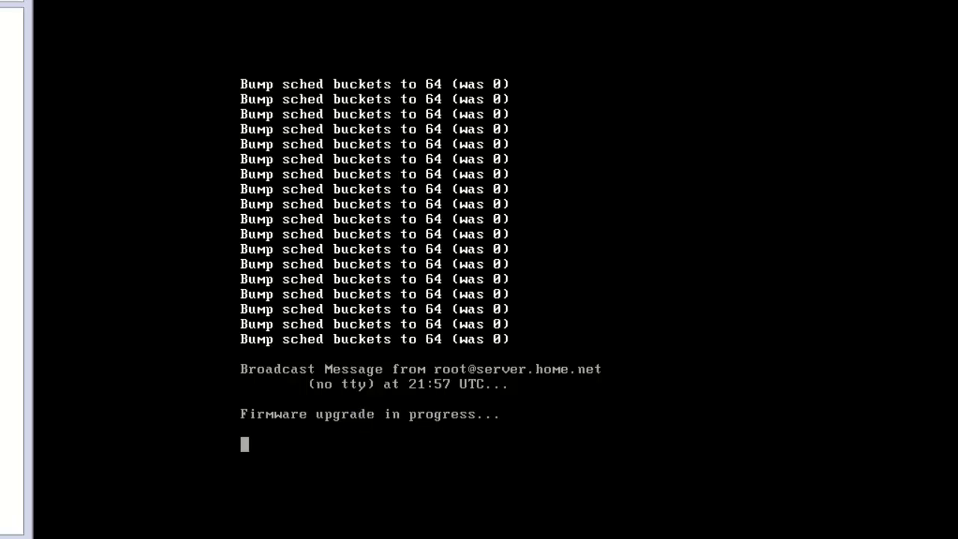
pyautogui.hotkey('alt', 'Tab')
pyautogui.middleClick(251, 273)
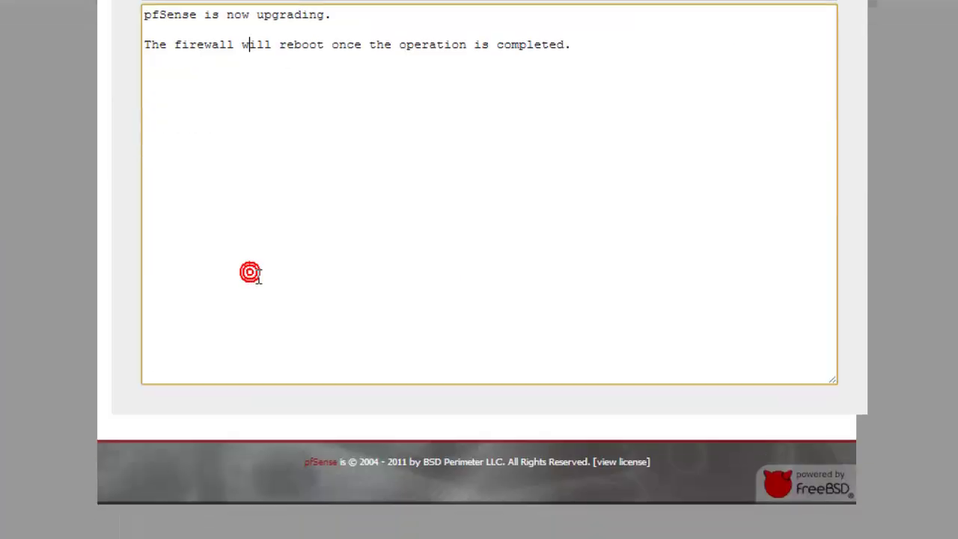
pyautogui.scroll(3, 253, 292)
pyautogui.hotkey('alt', 'Tab')
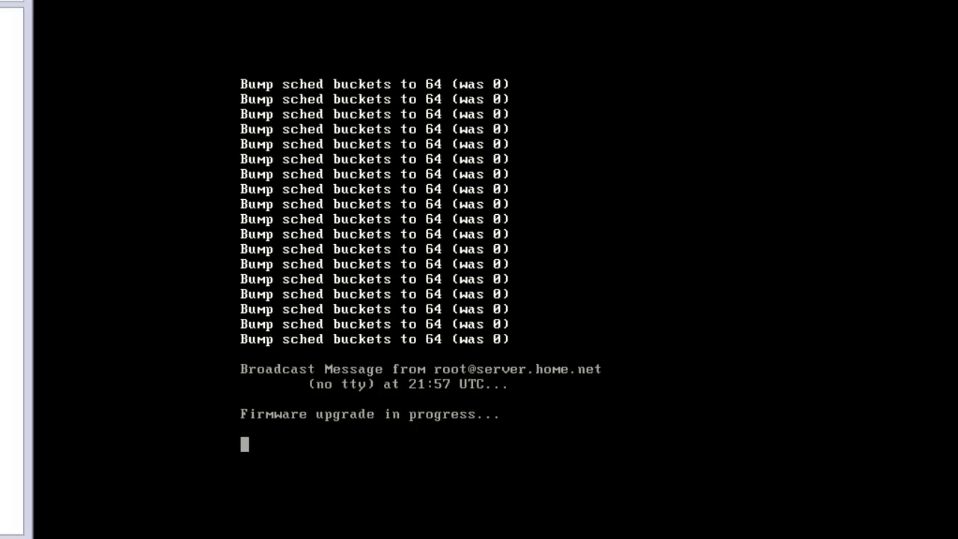
pyautogui.hotkey('alt', 'Tab')
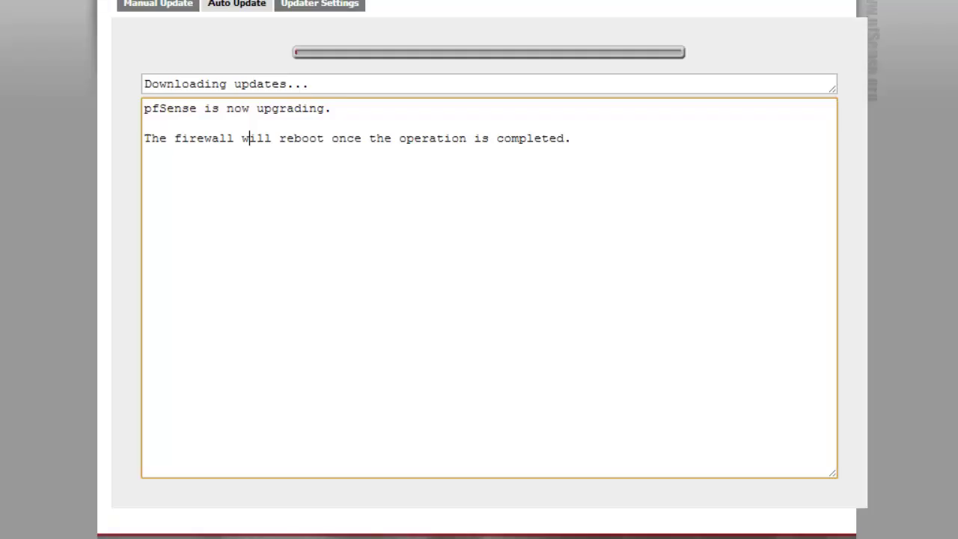
pyautogui.scroll(3, 164, 211)
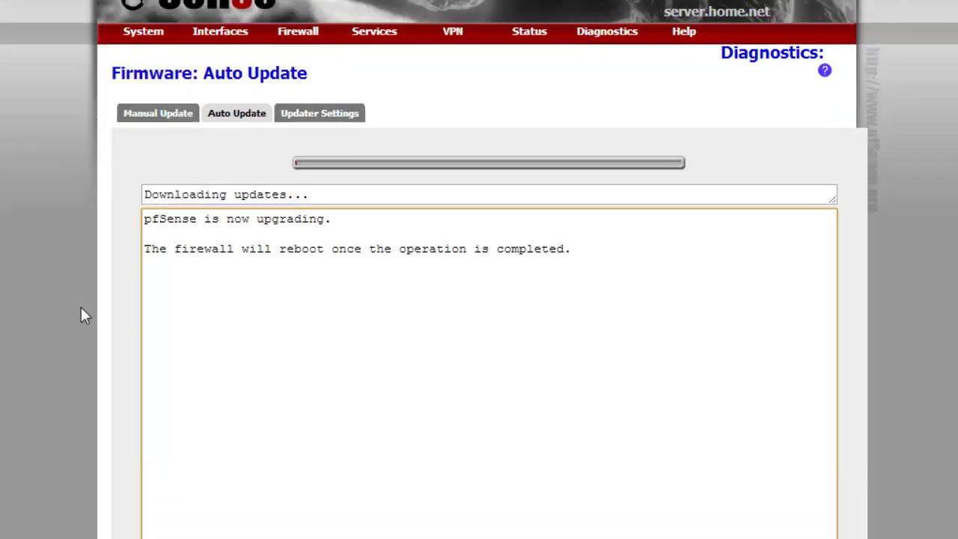
pyautogui.scroll(-3, 118, 322)
pyautogui.hotkey('alt', 'Tab')
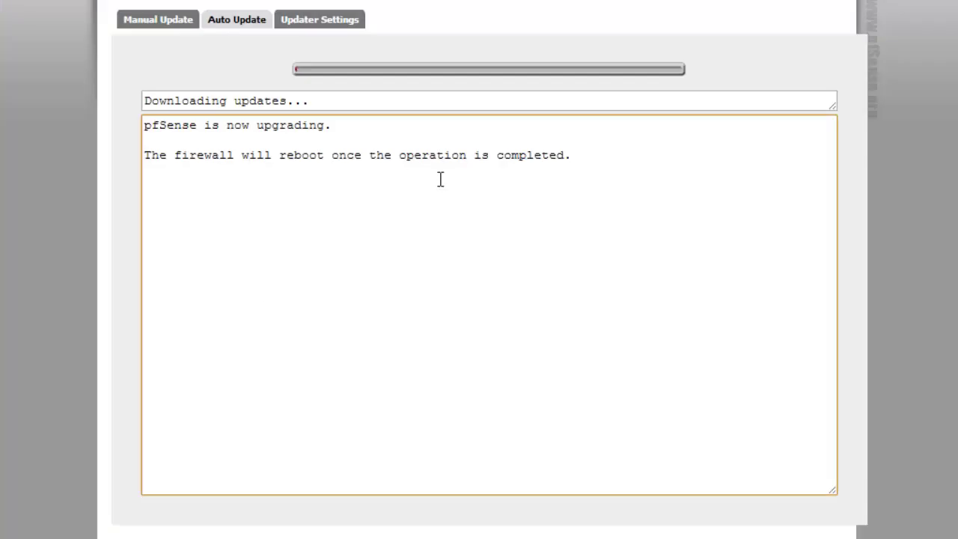
pyautogui.scroll(3, 791, 75)
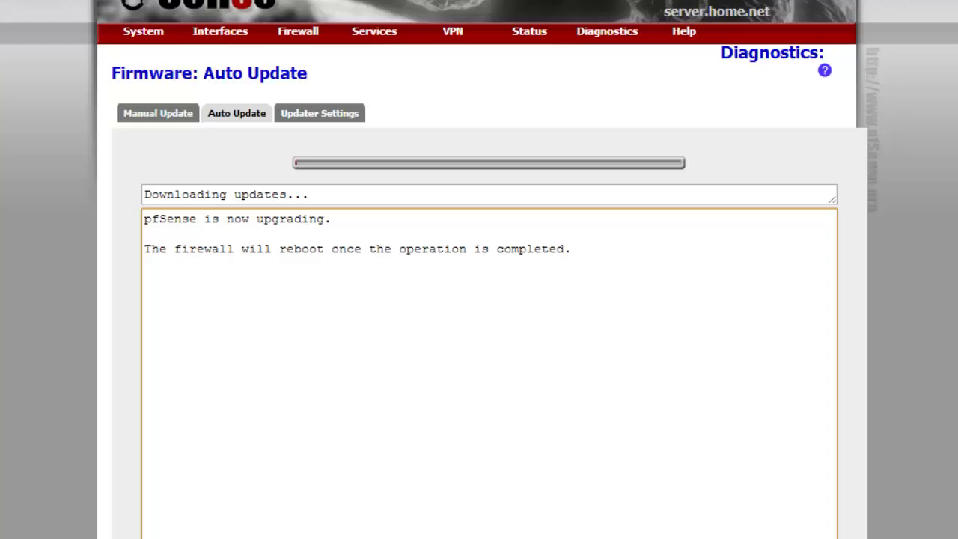
pyautogui.moveTo(217, 538)
pyautogui.moveTo(677, 38)
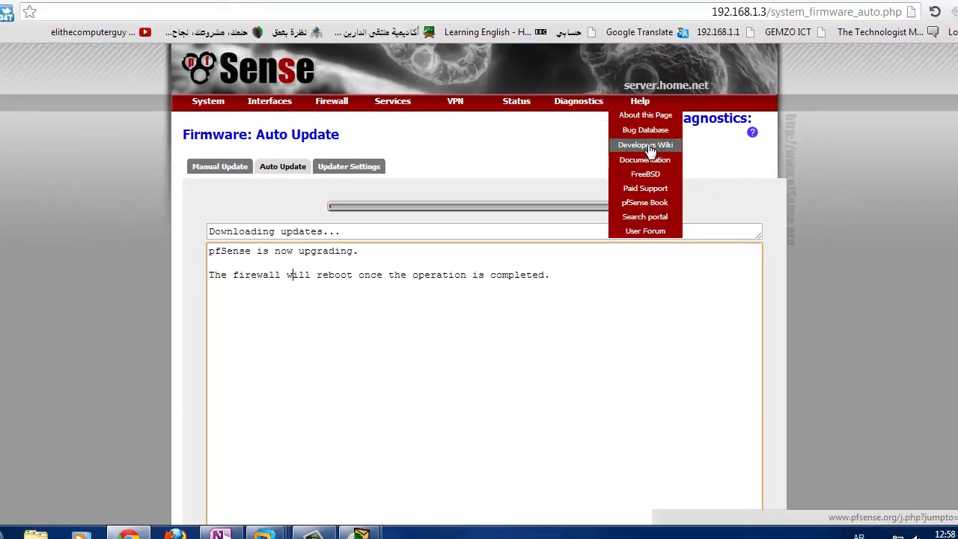
# - Follow Help > pfSense Book through to the official 'pfSense: The Definitive Guide' page
pyautogui.click(649, 162)
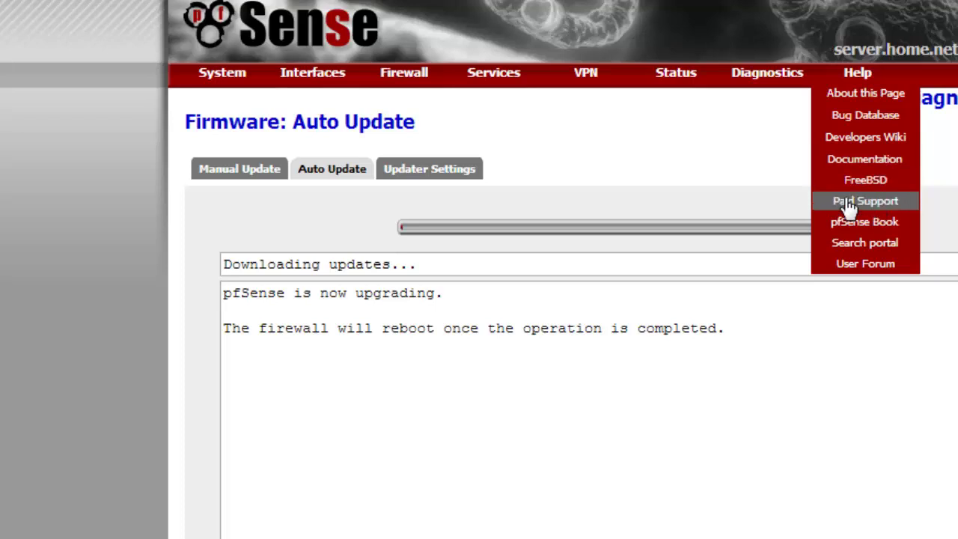
pyautogui.click(885, 223)
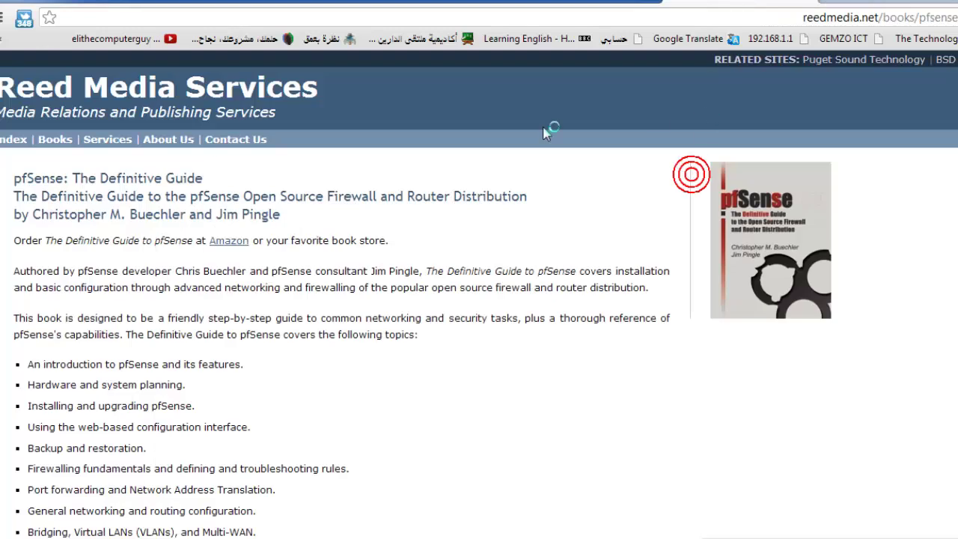
pyautogui.scroll(-3, 294, 250)
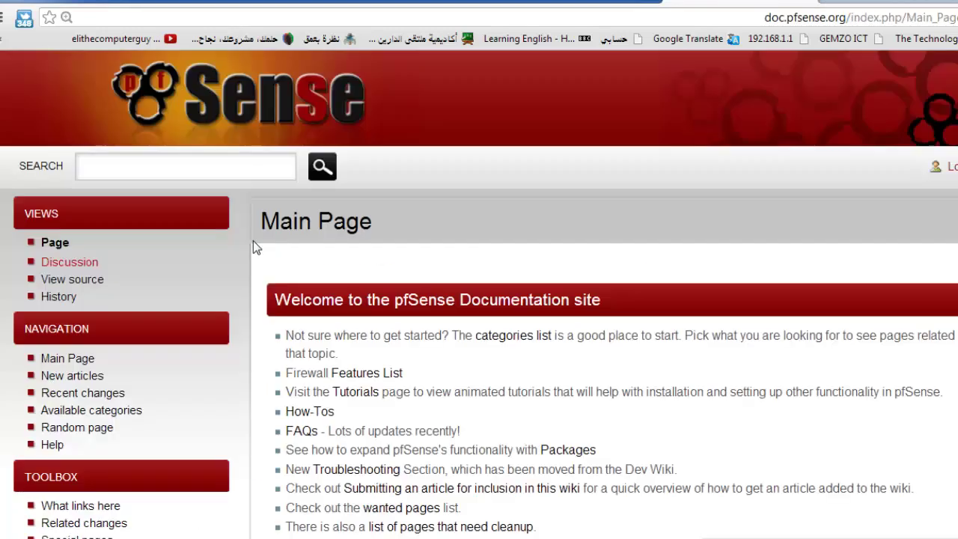
pyautogui.scroll(-4, 363, 239)
pyautogui.scroll(-3, 363, 239)
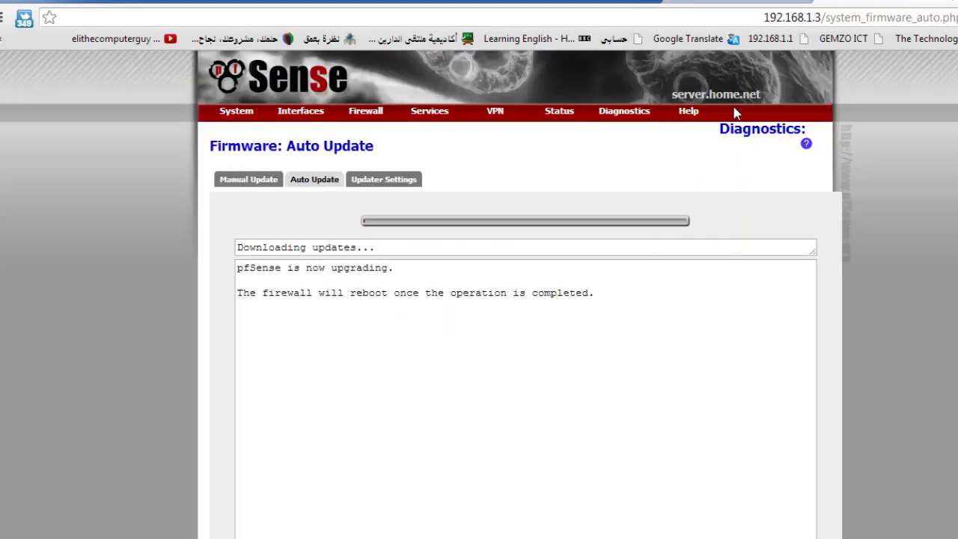
pyautogui.moveTo(688, 123)
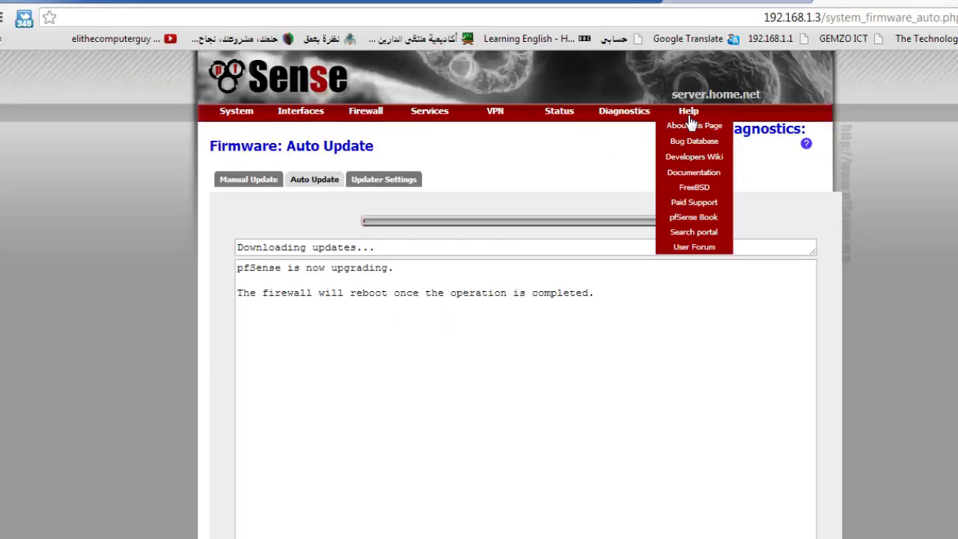
pyautogui.click(720, 223)
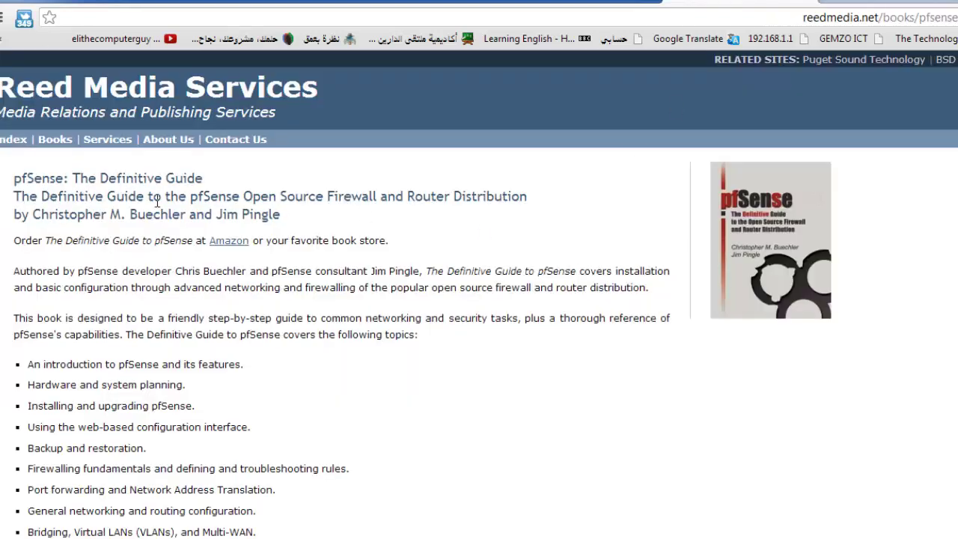
# - Copy the book title 'pfSense: The Definitive Guide' from the Reed Media Services page
pyautogui.moveTo(9, 179); pyautogui.dragTo(212, 180)
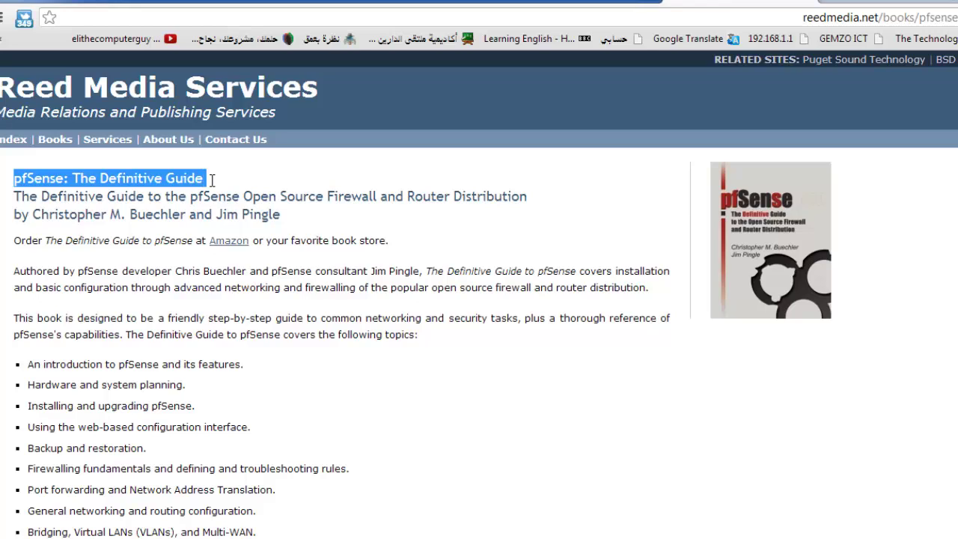
pyautogui.rightClick(175, 178)
pyautogui.click(251, 192)
pyautogui.scroll(-8, 224, 218)
pyautogui.scroll(6, 194, 224)
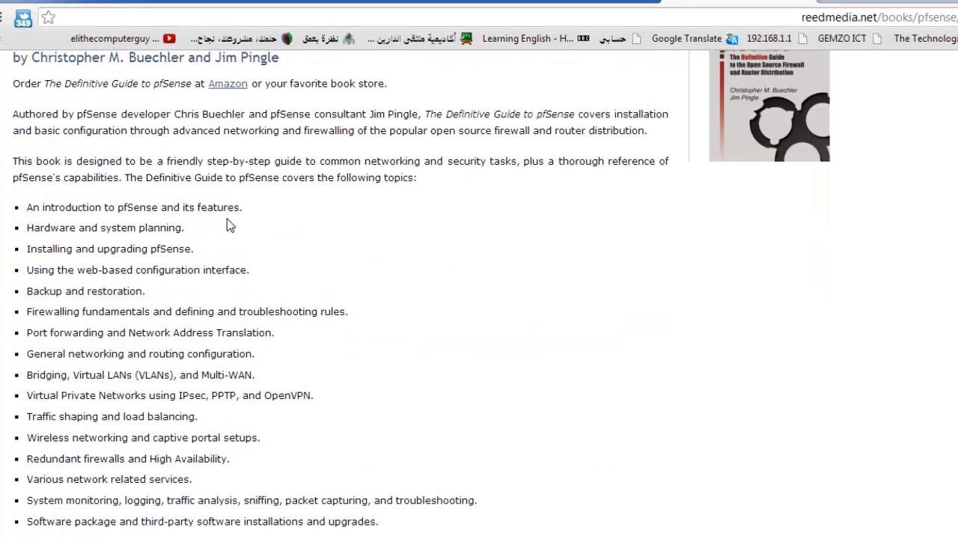
pyautogui.moveTo(88, 228); pyautogui.dragTo(170, 253)
pyautogui.click(63, 254)
pyautogui.scroll(-3, 62, 255)
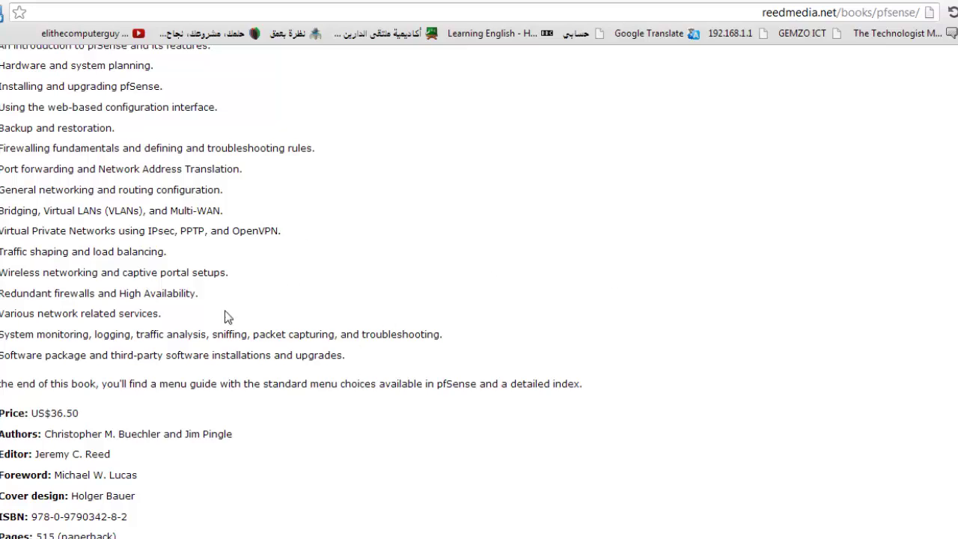
pyautogui.scroll(4, 170, 209)
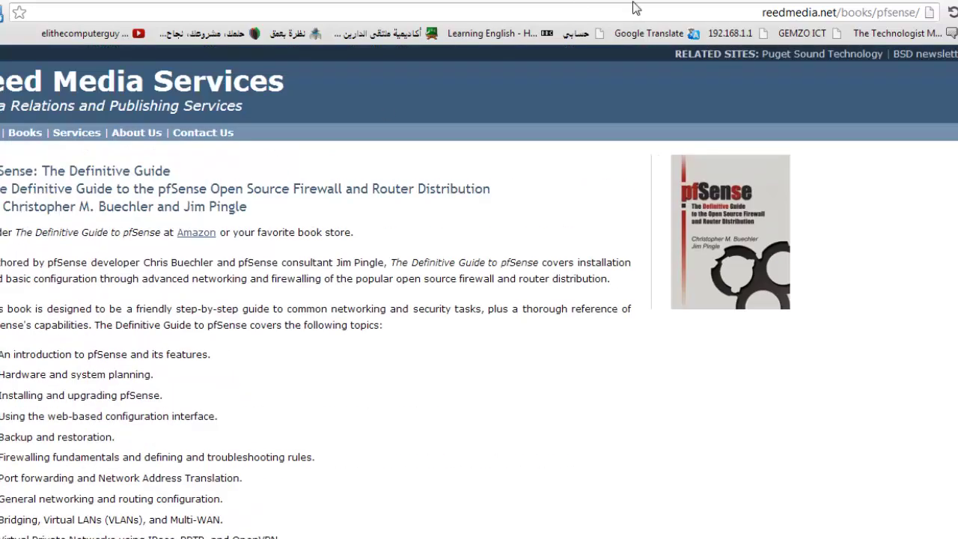
# - Search from Chrome's address bar for the book title plus 'torrent'
pyautogui.click(635, 11)
pyautogui.hotkey('ctrl', 'v')
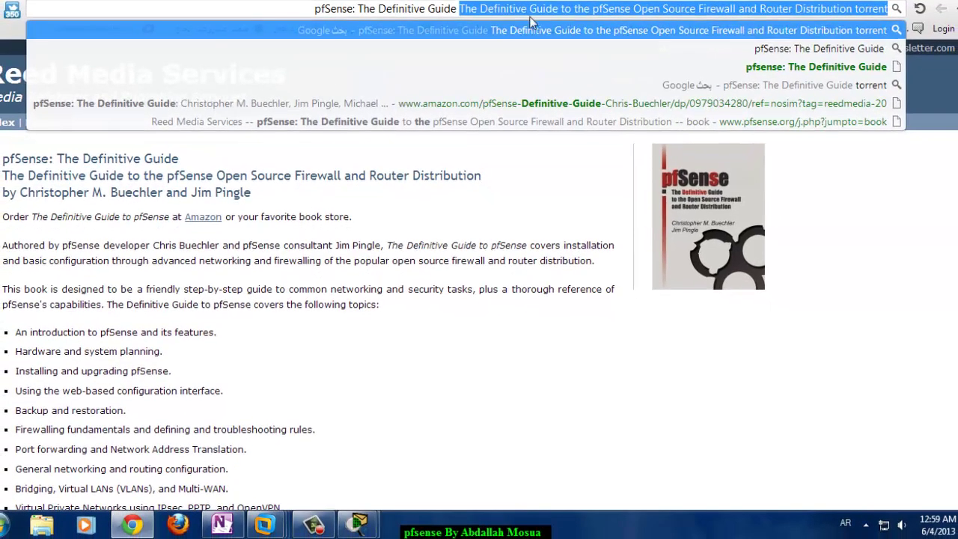
pyautogui.press('Delete')
pyautogui.write('فحخ')
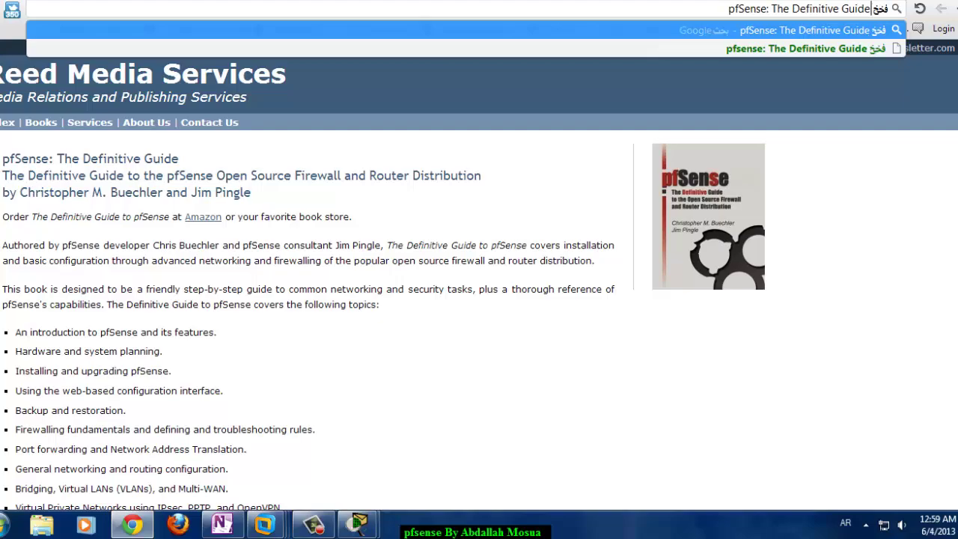
pyautogui.press('BackSpace')
pyautogui.press('BackSpace')
pyautogui.press('BackSpace')
pyautogui.press('BackSpace')
pyautogui.hotkey('alt', 'shift')
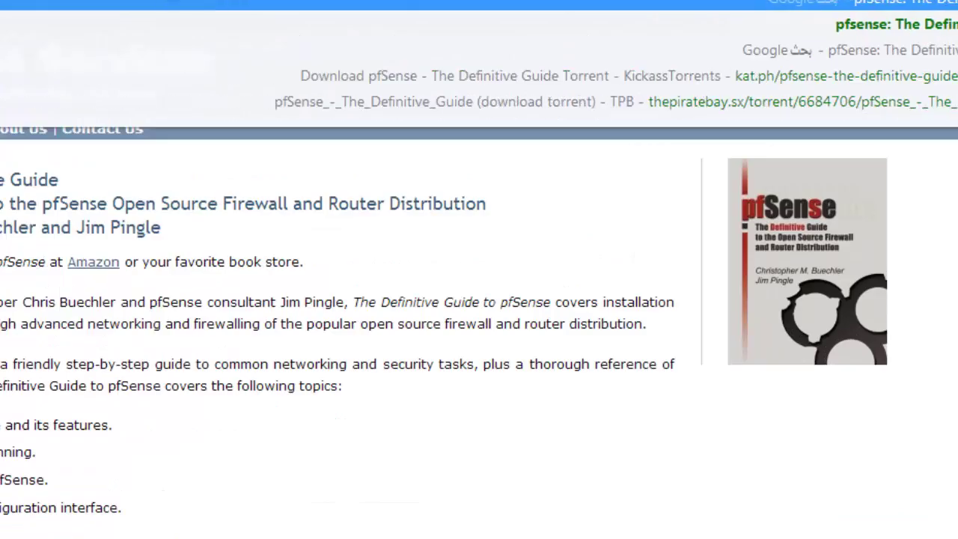
pyautogui.press('Return')
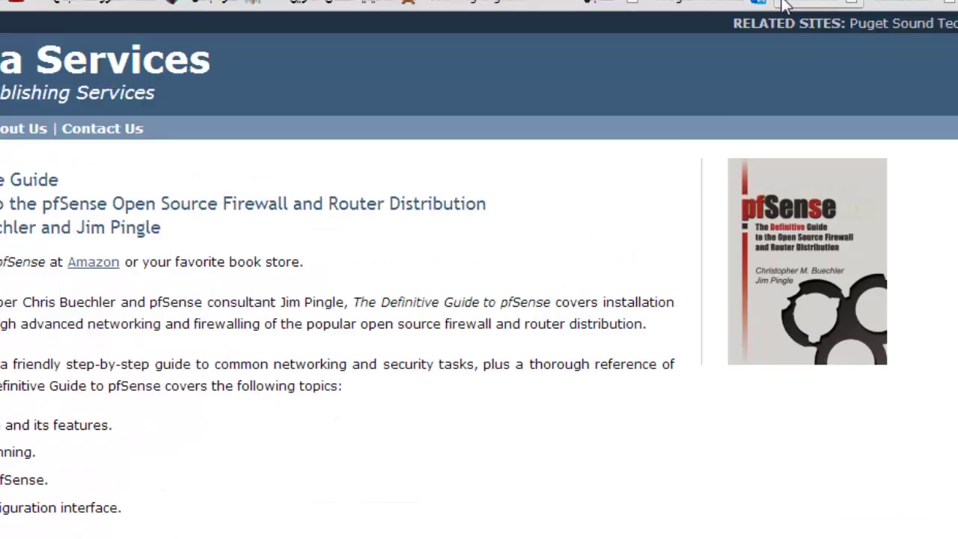
# - Open the first torrent result, then switch back to the VMware window
pyautogui.click(665, 215)
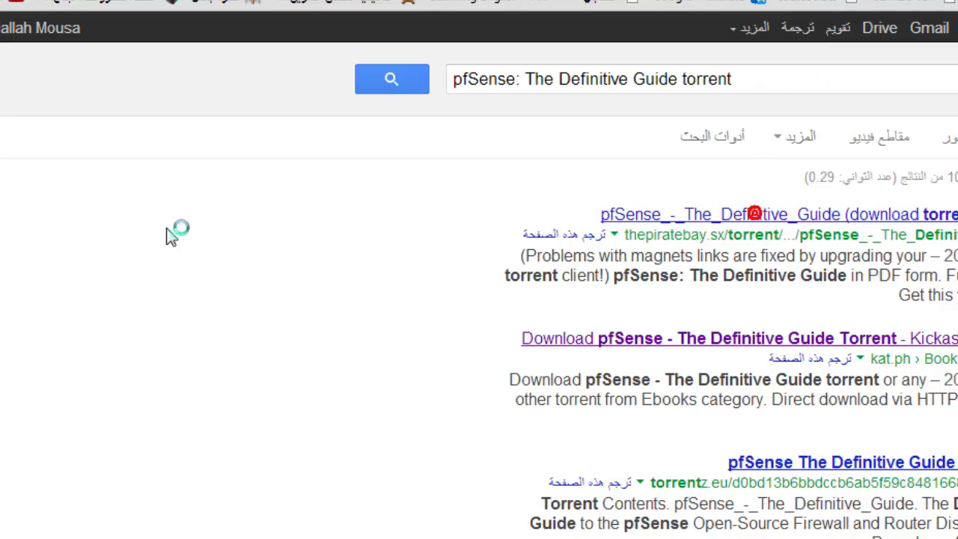
pyautogui.scroll(-3, 269, 308)
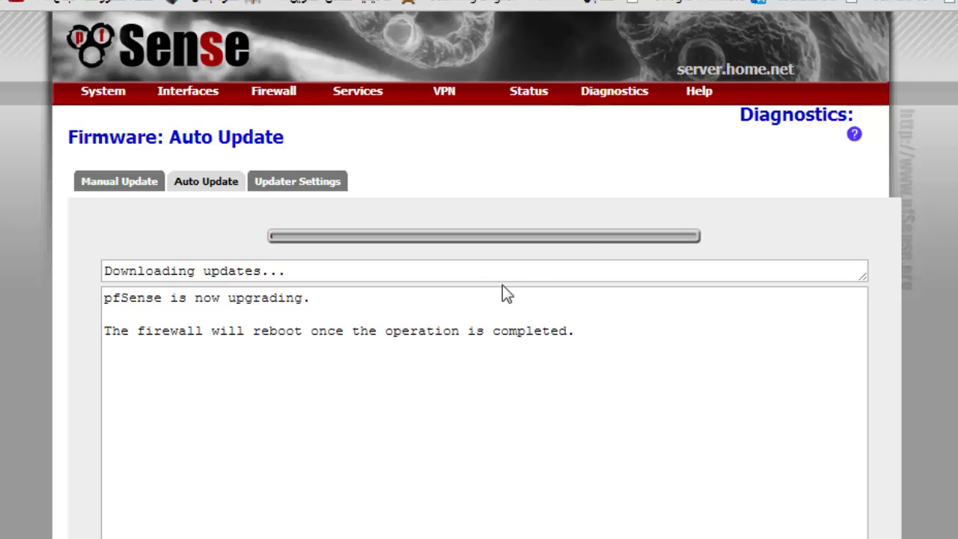
pyautogui.click(449, 516)
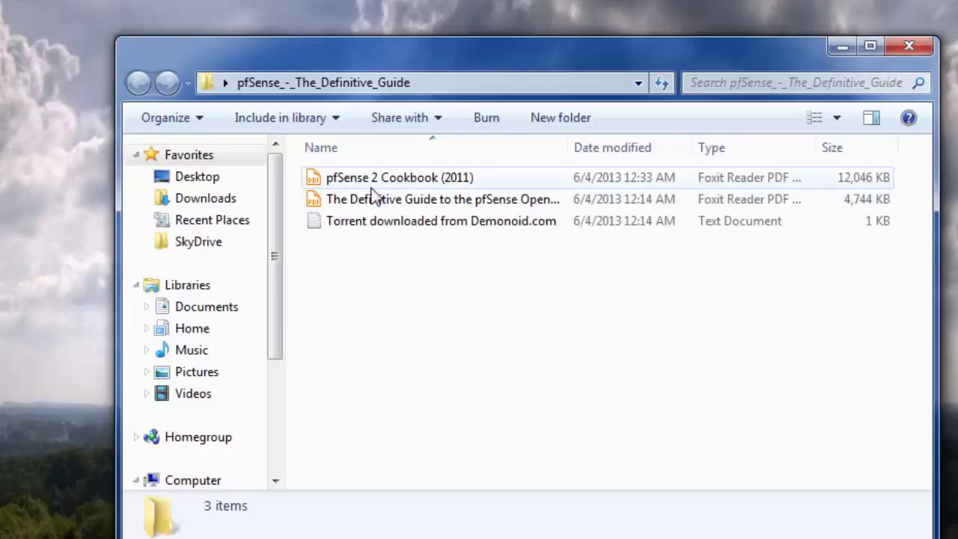
# - Open the pfSense 2 Cookbook PDF, then The Definitive Guide PDF in Foxit Reader
pyautogui.doubleClick(375, 190)
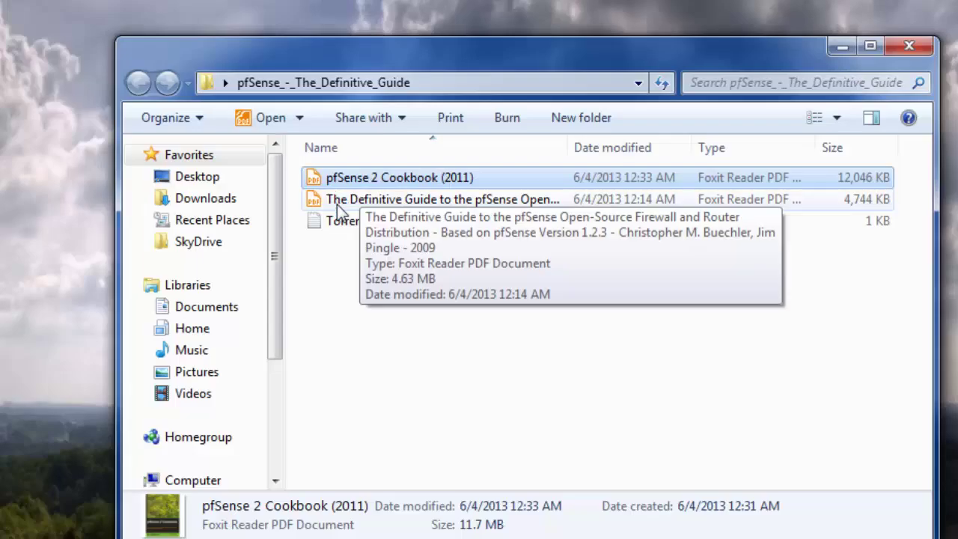
pyautogui.doubleClick(337, 204)
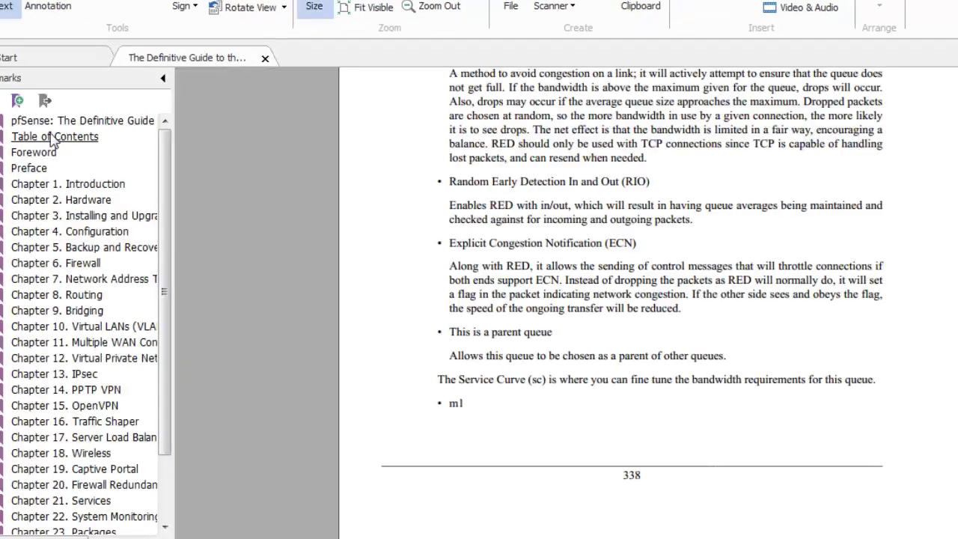
# - Jump to the guide's Table of Contents and scroll through the early chapters
pyautogui.click(50, 135)
pyautogui.scroll(-15, 354, 194)
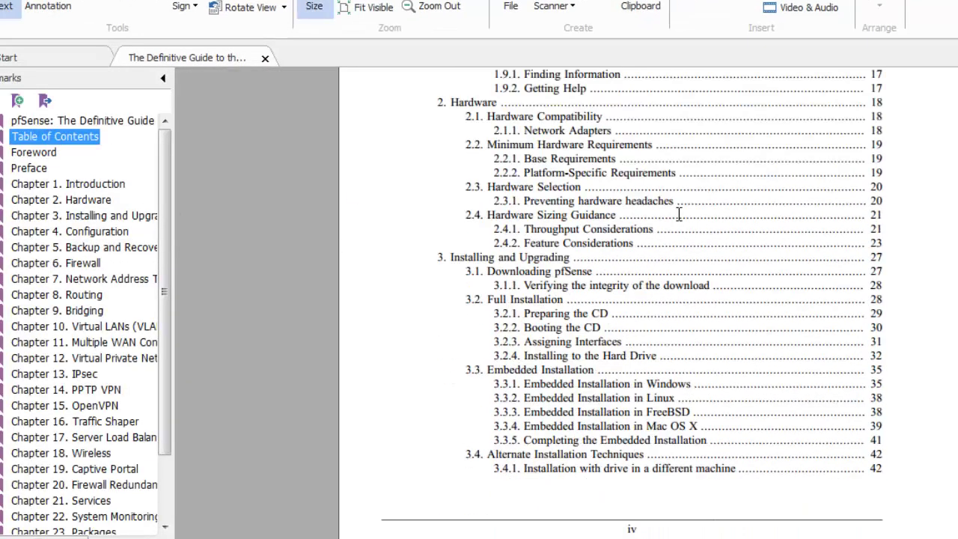
pyautogui.press('End')
pyautogui.click(673, 287)
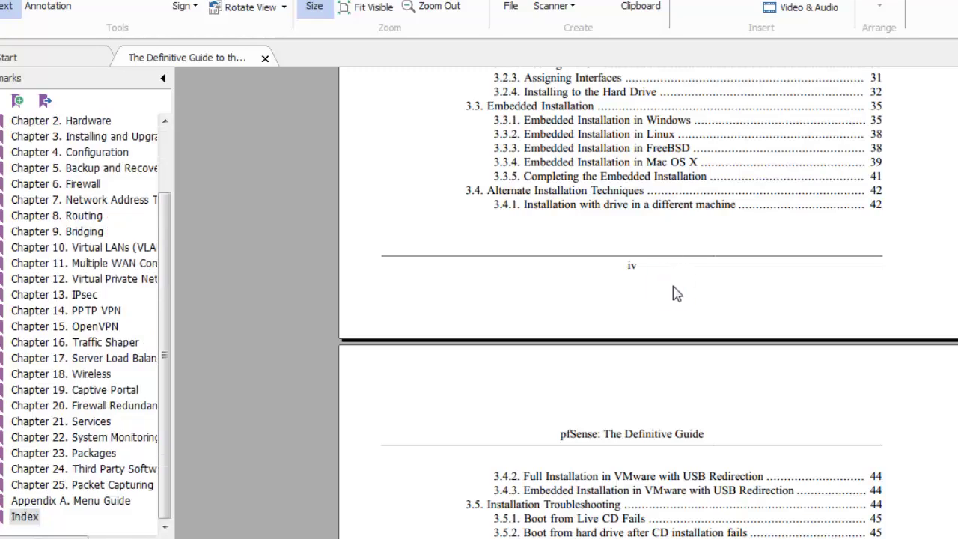
pyautogui.scroll(-20, 673, 293)
pyautogui.scroll(-20, 678, 287)
pyautogui.scroll(-20, 679, 290)
pyautogui.scroll(-20, 682, 293)
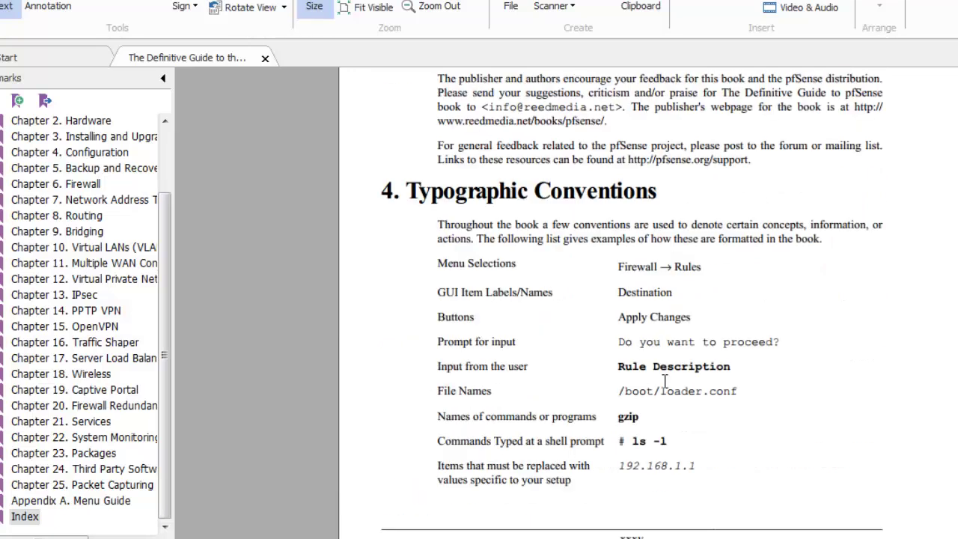
pyautogui.scroll(-20, 665, 382)
pyautogui.scroll(-20, 619, 355)
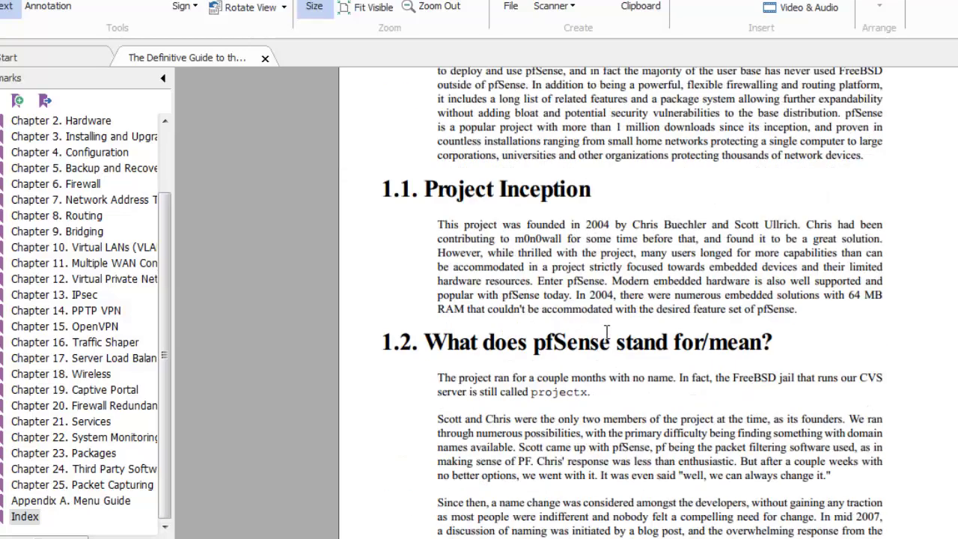
pyautogui.scroll(-20, 544, 252)
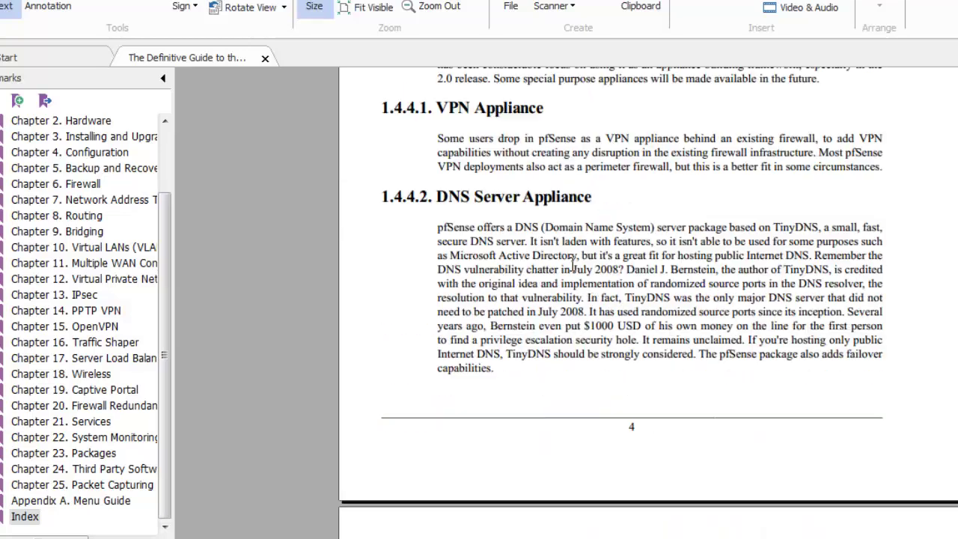
pyautogui.scroll(-15, 572, 264)
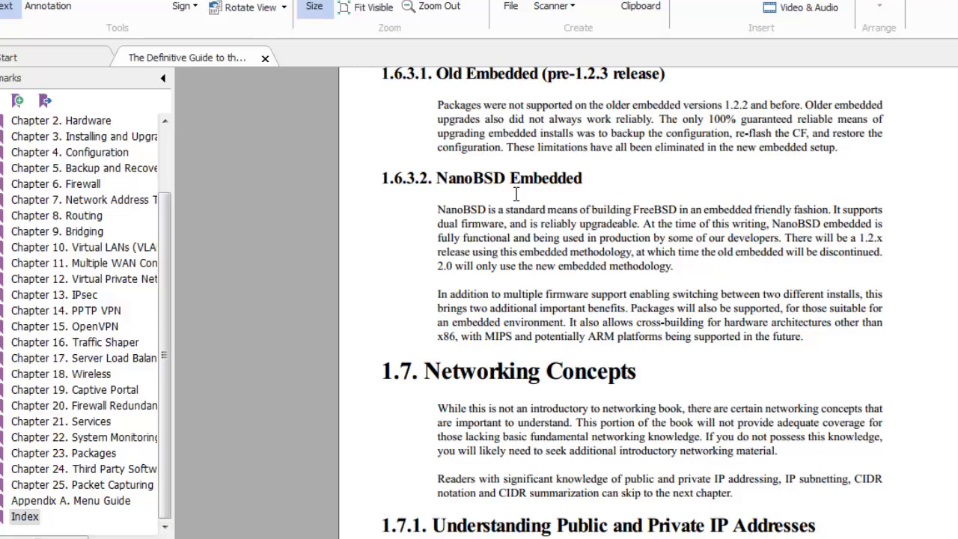
pyautogui.scroll(-20, 516, 194)
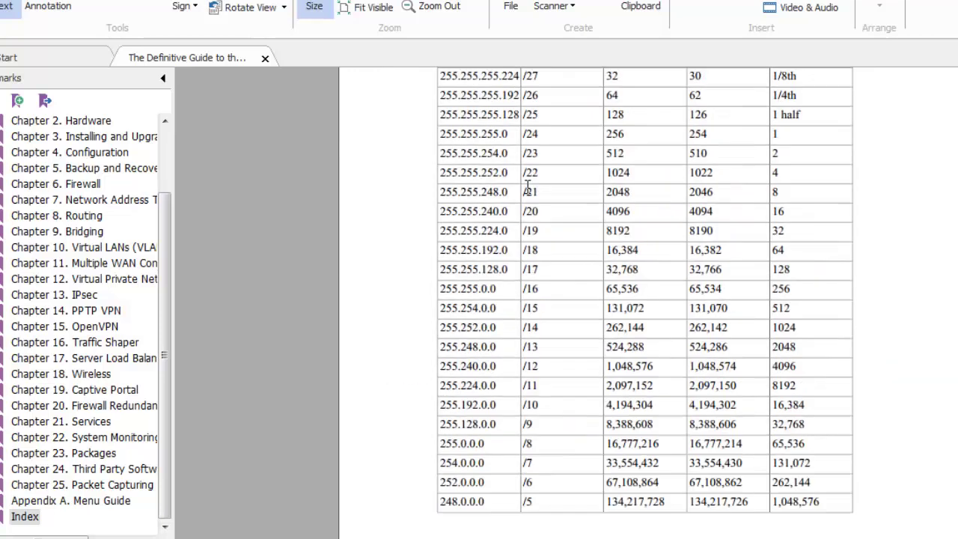
pyautogui.scroll(5, 539, 203)
pyautogui.scroll(9, 618, 192)
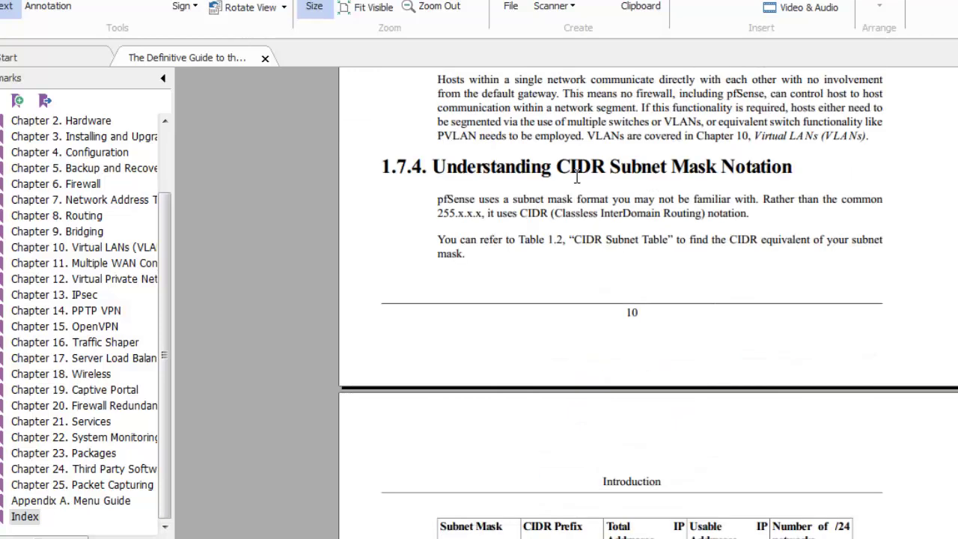
pyautogui.scroll(-20, 753, 239)
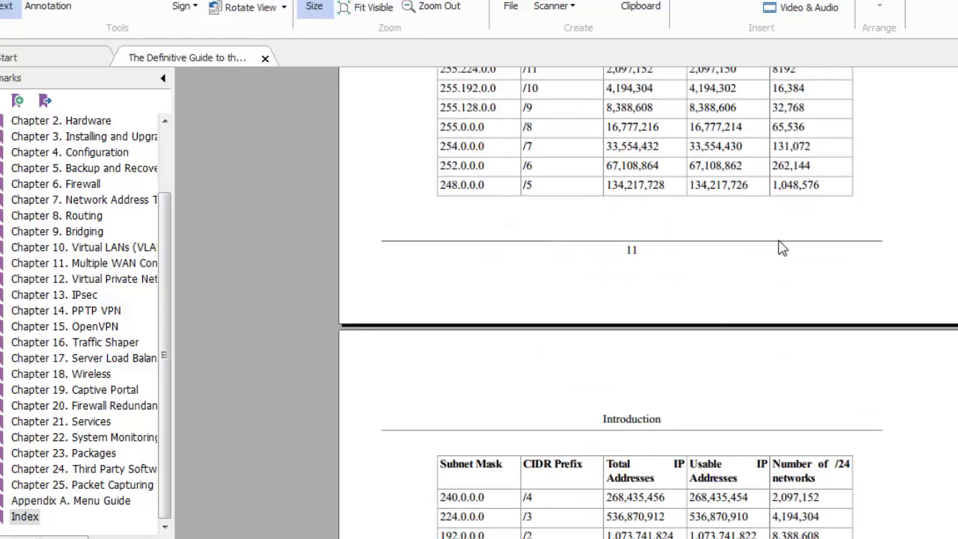
pyautogui.scroll(-11, 581, 248)
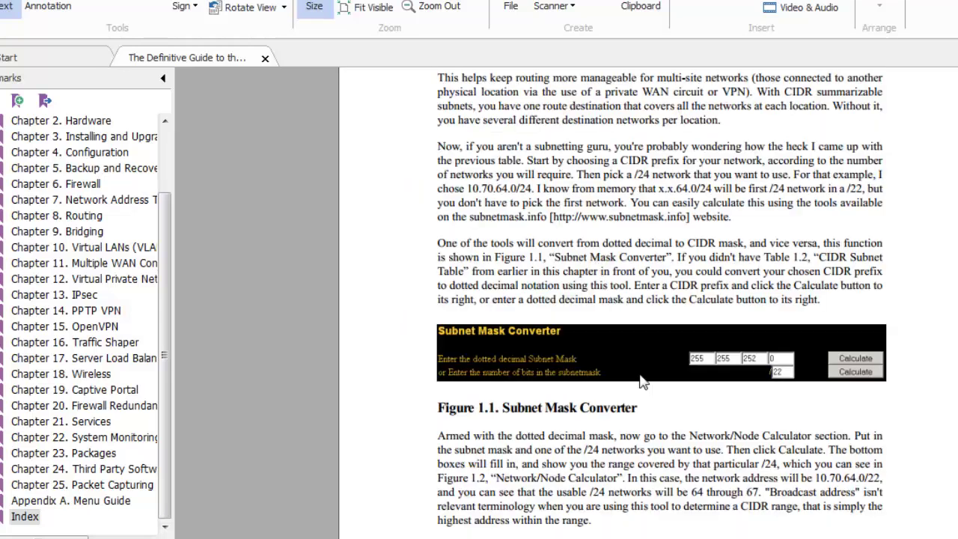
pyautogui.scroll(-20, 641, 384)
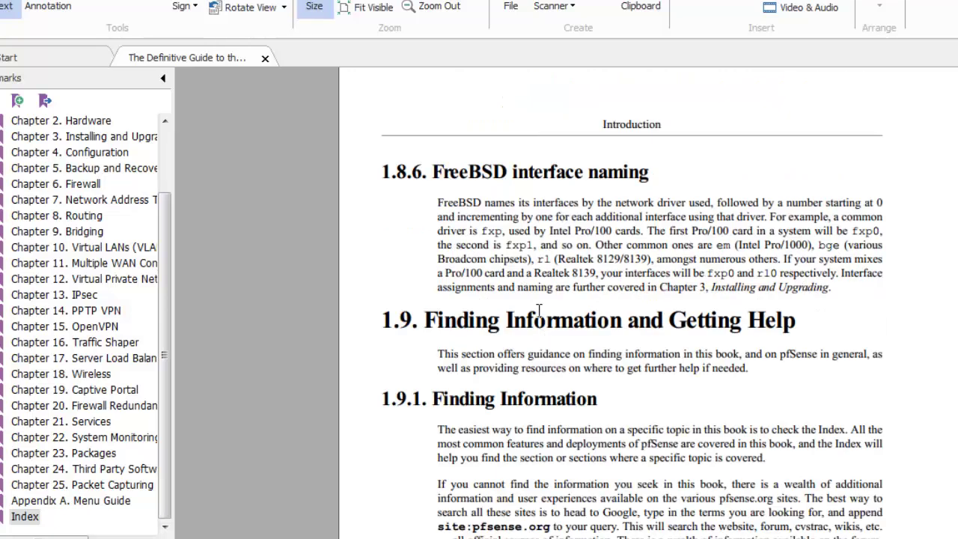
pyautogui.scroll(9, 539, 307)
pyautogui.scroll(6, 554, 239)
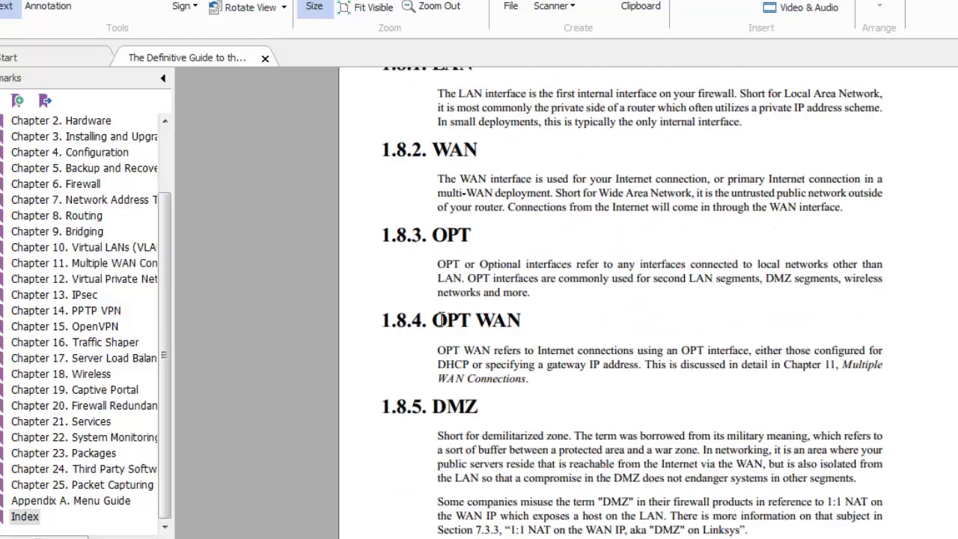
# - Read on from the Maximum Throughput by CPU table to section 2.4.2 Feature Considerations
pyautogui.moveTo(428, 153); pyautogui.dragTo(465, 151)
pyautogui.scroll(-20, 487, 328)
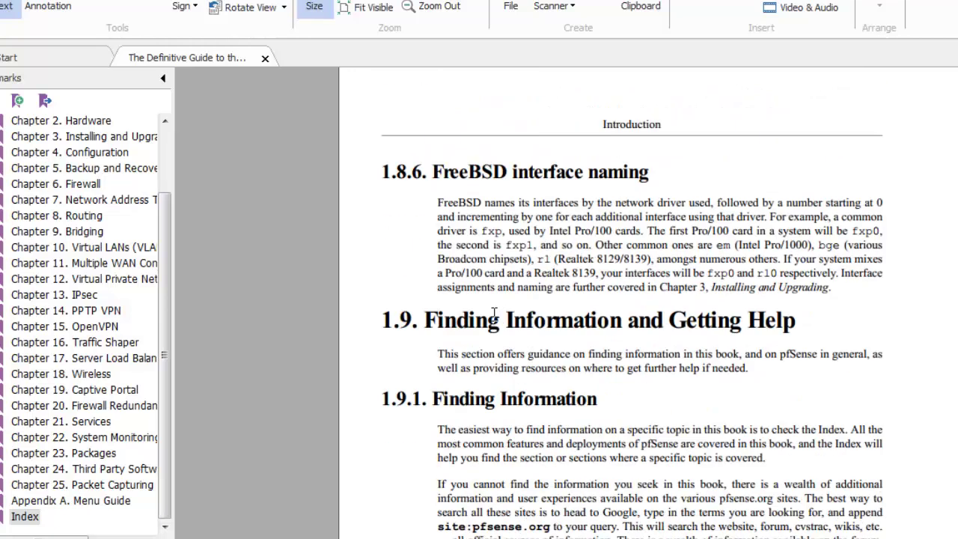
pyautogui.scroll(-10, 547, 139)
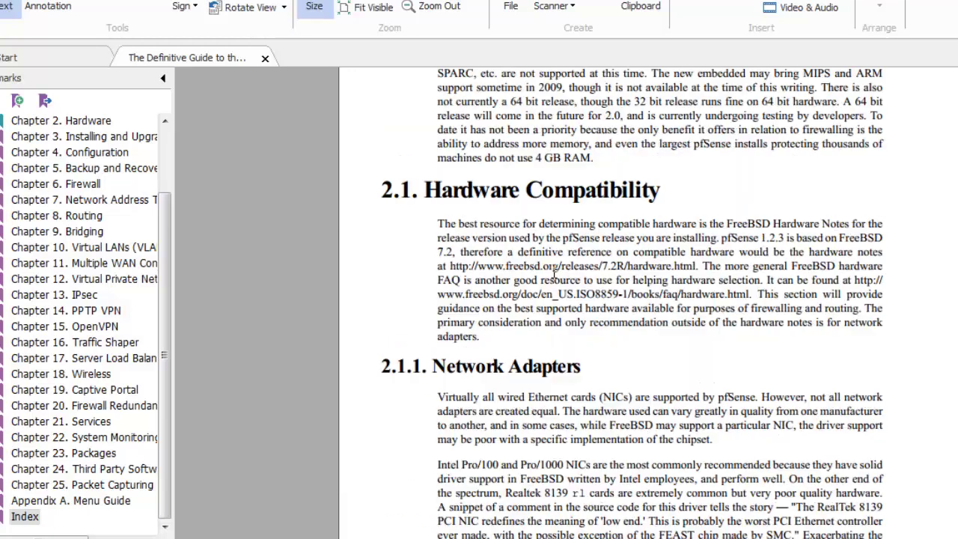
pyautogui.scroll(-15, 467, 274)
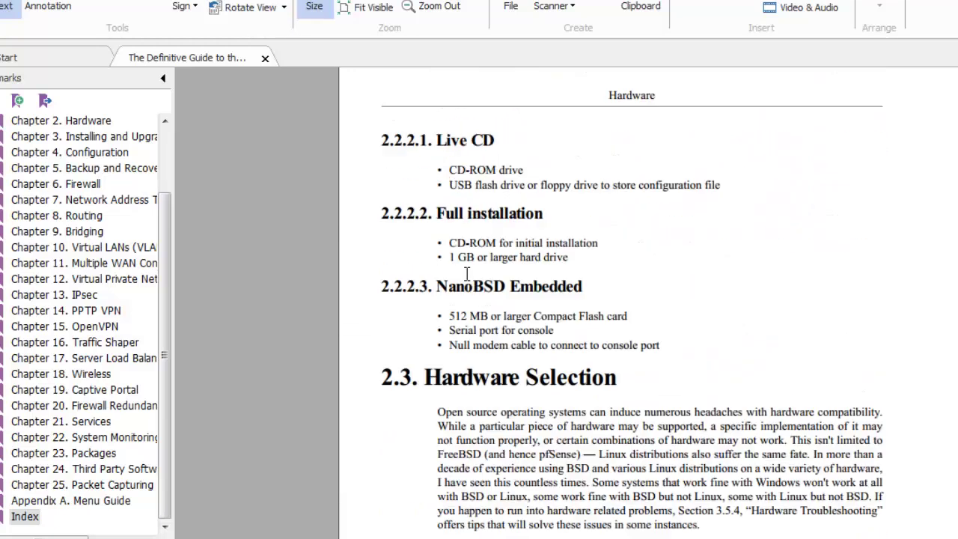
pyautogui.scroll(-15, 448, 174)
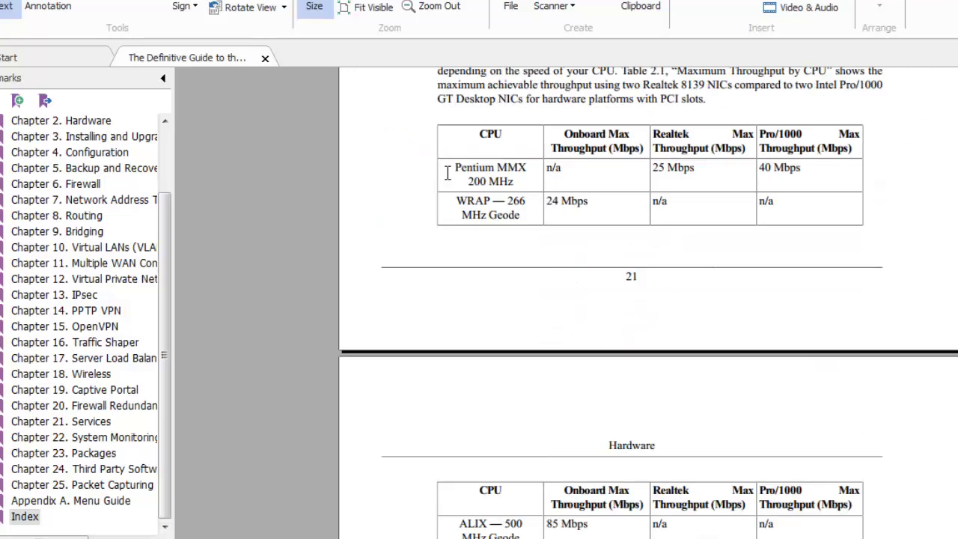
pyautogui.scroll(4, 780, 176)
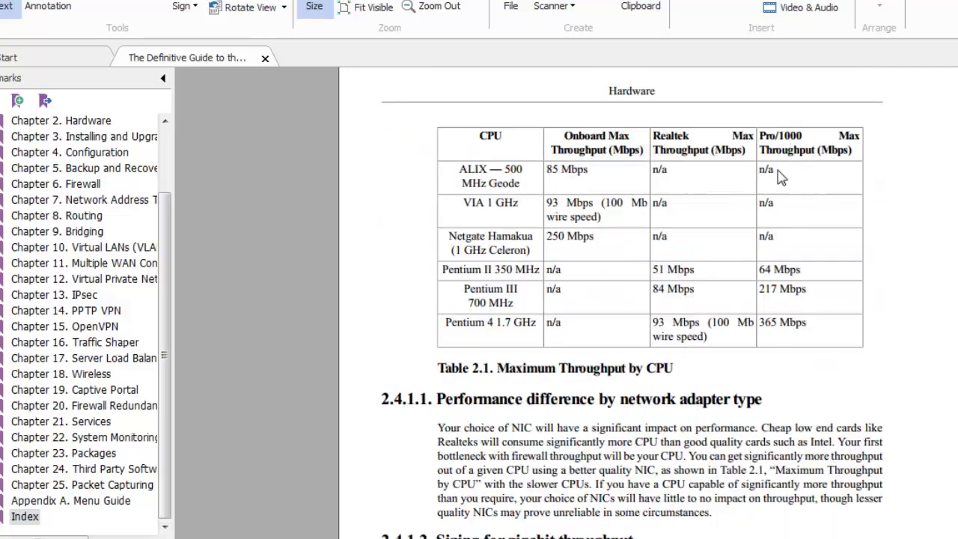
pyautogui.moveTo(772, 263); pyautogui.dragTo(812, 263)
pyautogui.scroll(-9, 472, 257)
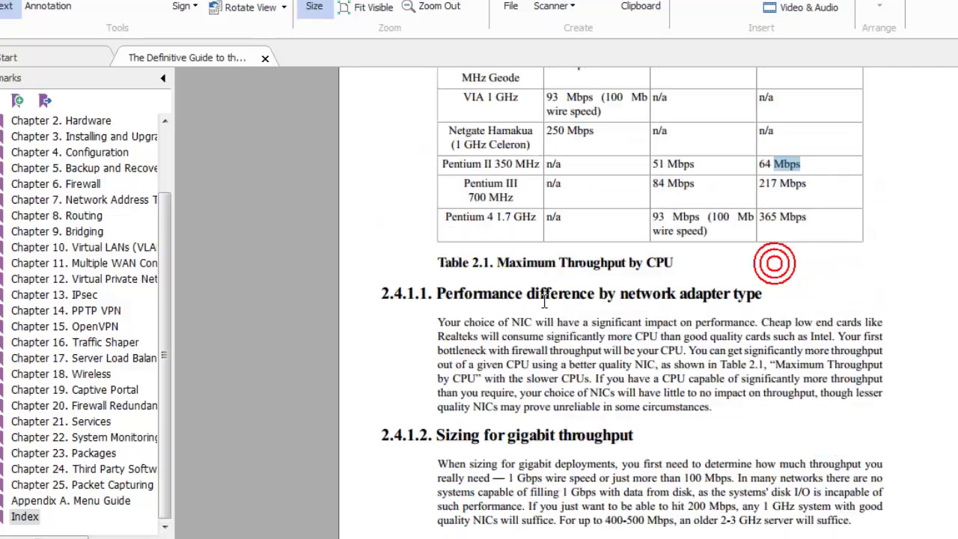
pyautogui.scroll(-20, 632, 310)
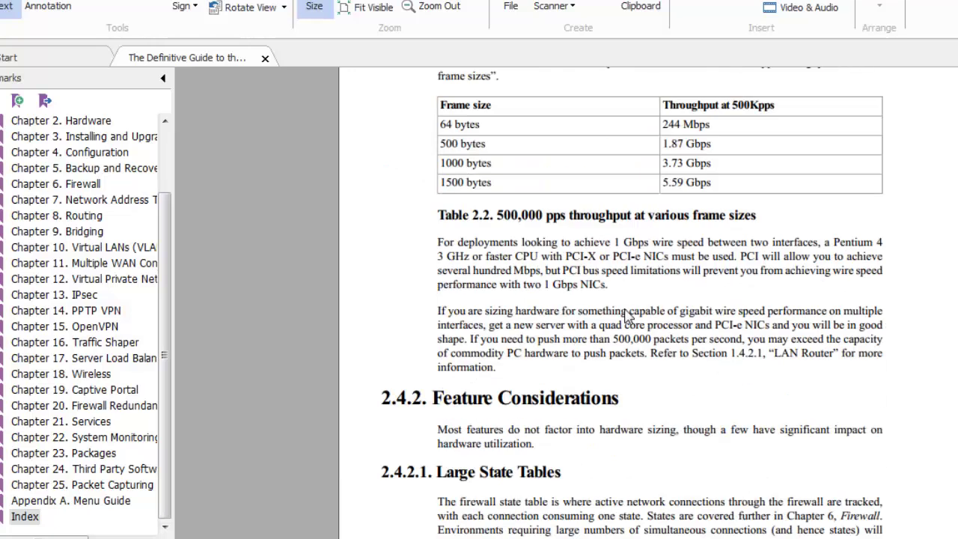
pyautogui.scroll(5, 623, 310)
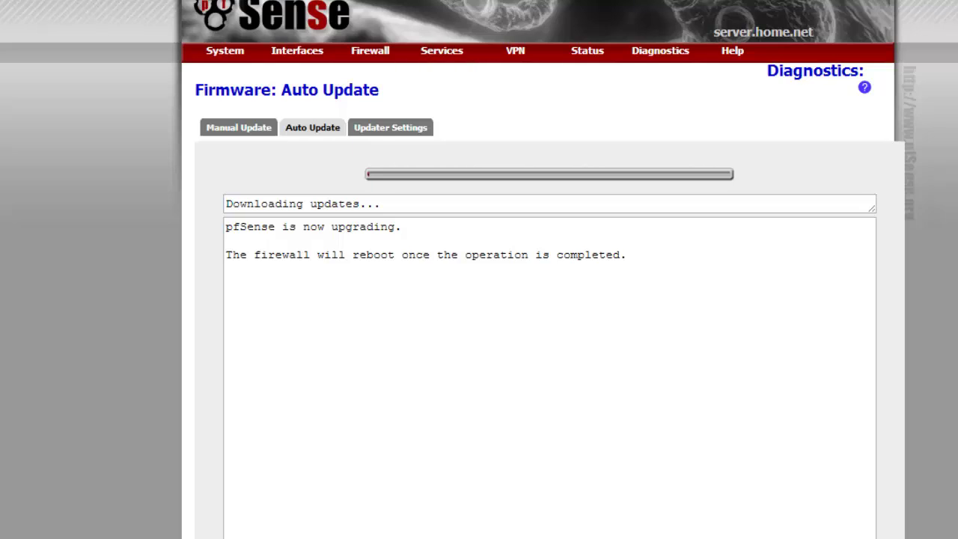
# - Check pfSense reports 2.0.3-RELEASE, glance at the L7 limiter and proxy notes, then show the desktop
pyautogui.click(466, 467)
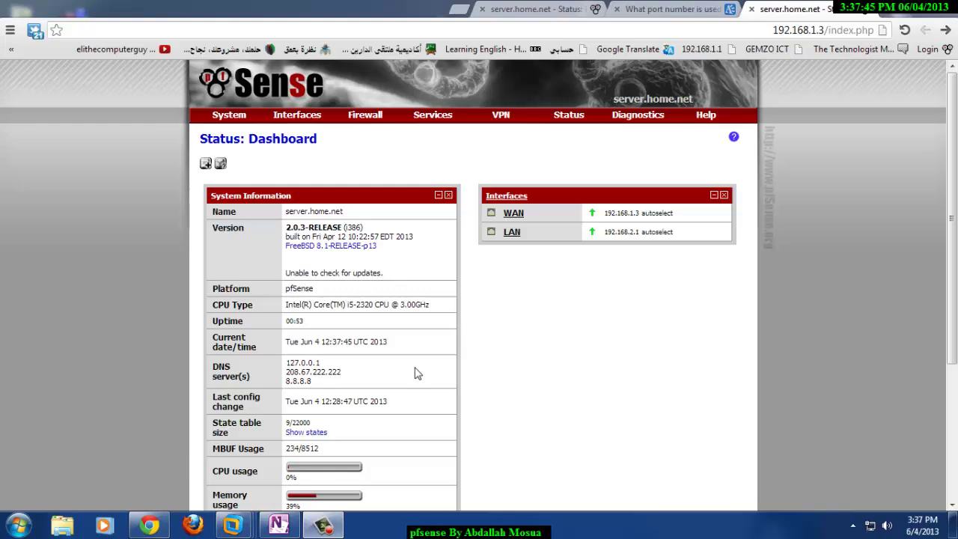
pyautogui.click(277, 524)
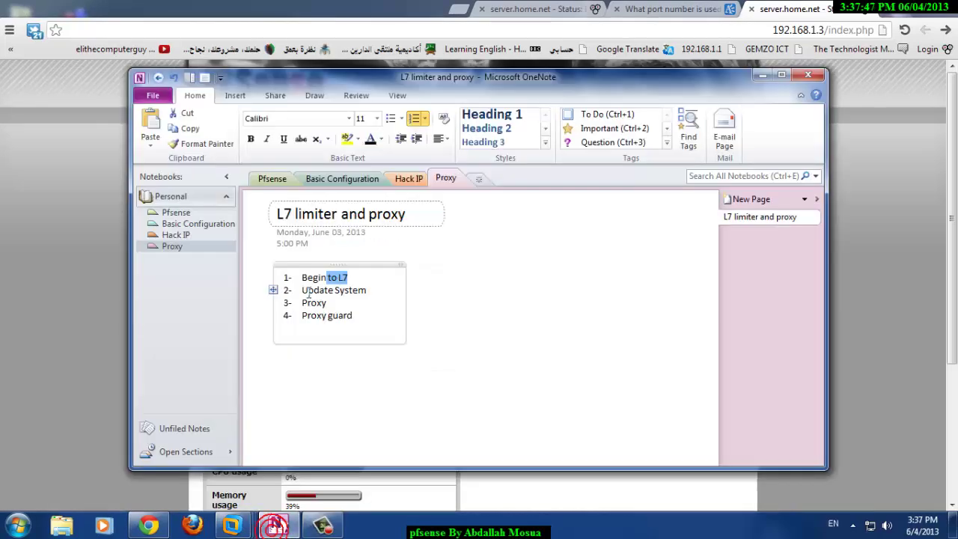
pyautogui.click(310, 291)
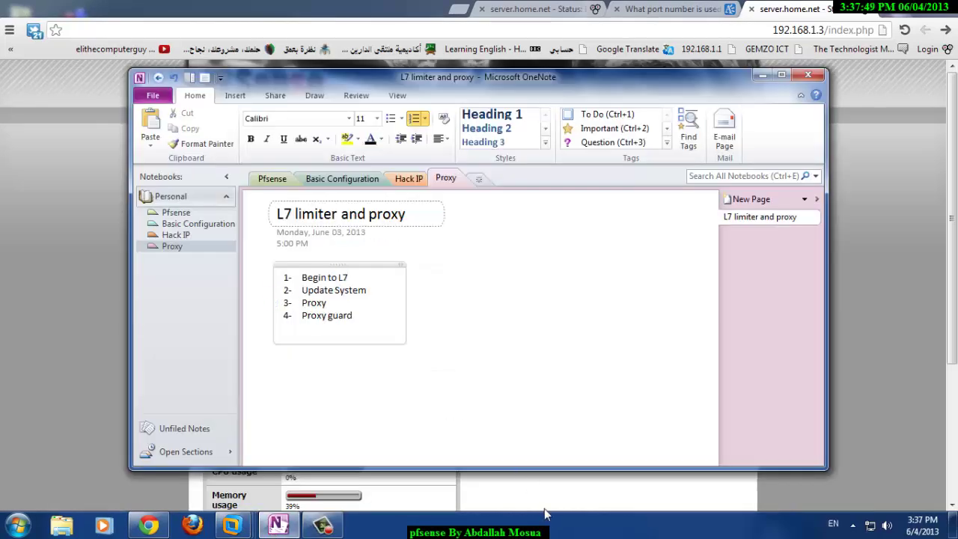
pyautogui.click(545, 512)
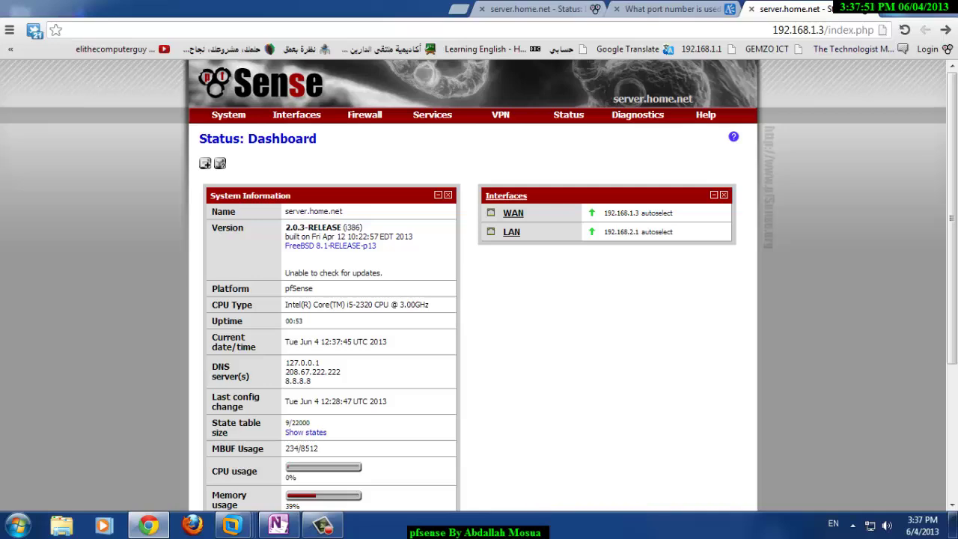
pyautogui.press('super+Down')
pyautogui.press('super+Down')
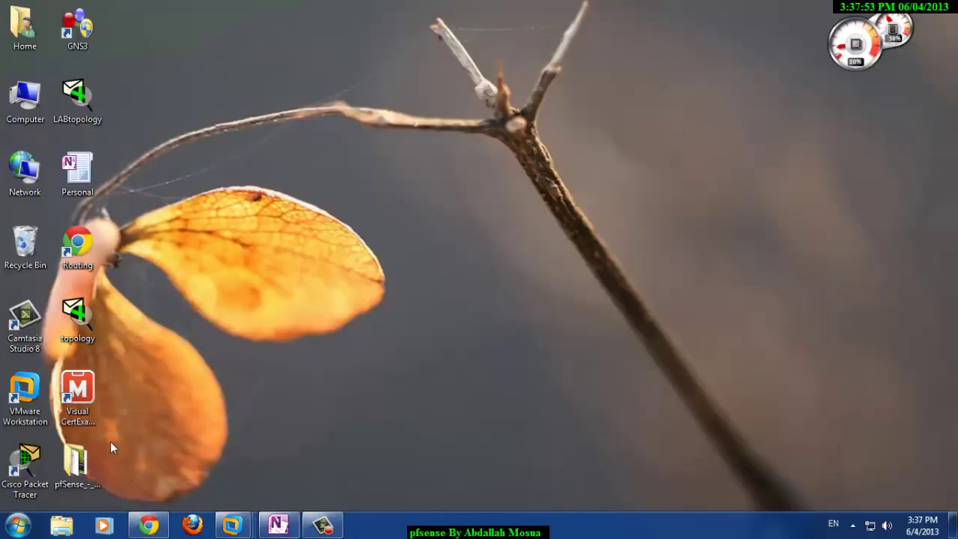
# - Open LABtopology maximized, shift the Switch and Win XP PC left, and move the ISP cloud lower
pyautogui.doubleClick(88, 114)
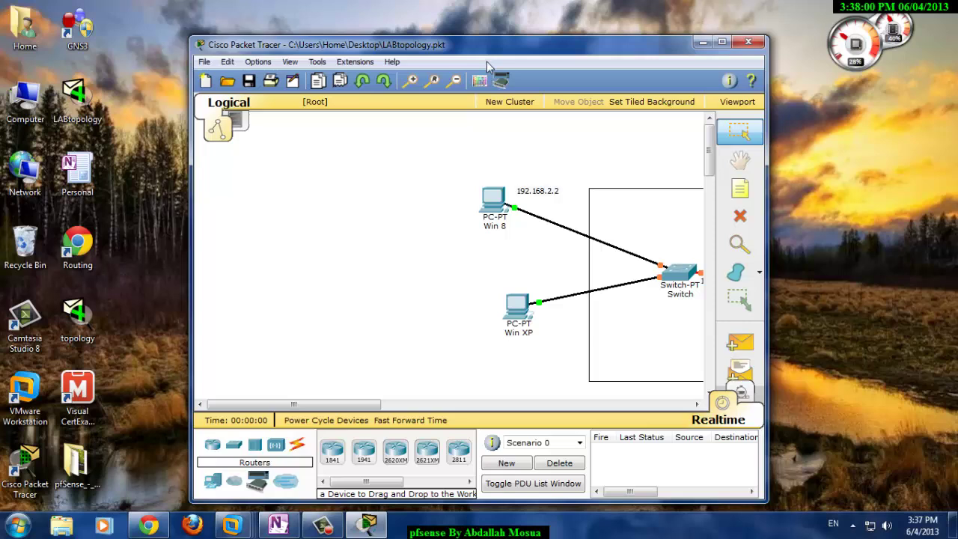
pyautogui.doubleClick(490, 45)
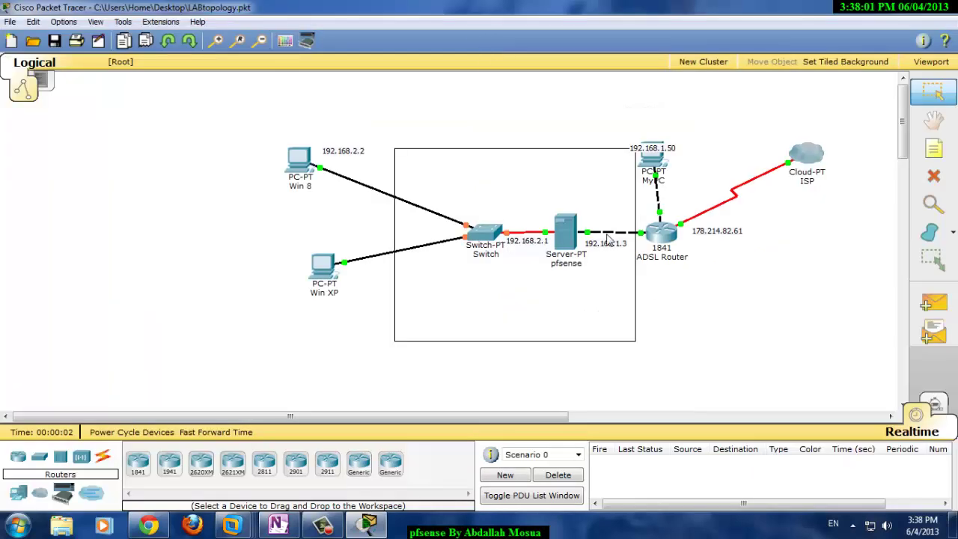
pyautogui.moveTo(488, 237); pyautogui.dragTo(439, 234)
pyautogui.moveTo(332, 264); pyautogui.dragTo(292, 254)
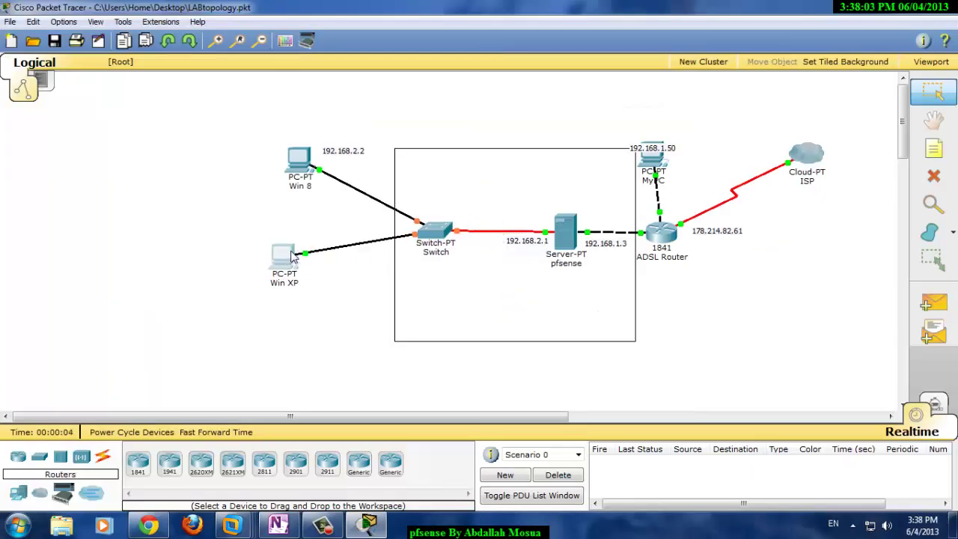
pyautogui.moveTo(813, 159); pyautogui.dragTo(821, 240)
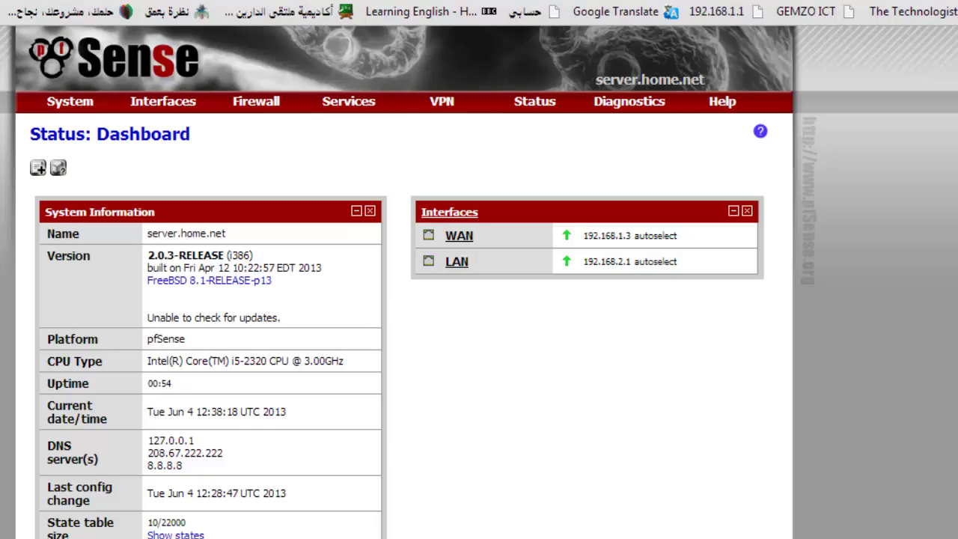
# - Load facebook.com in a new tab to confirm it works, then close it
pyautogui.hotkey('ctrl', 't')
pyautogui.write('facebook')
pyautogui.click(823, 17)
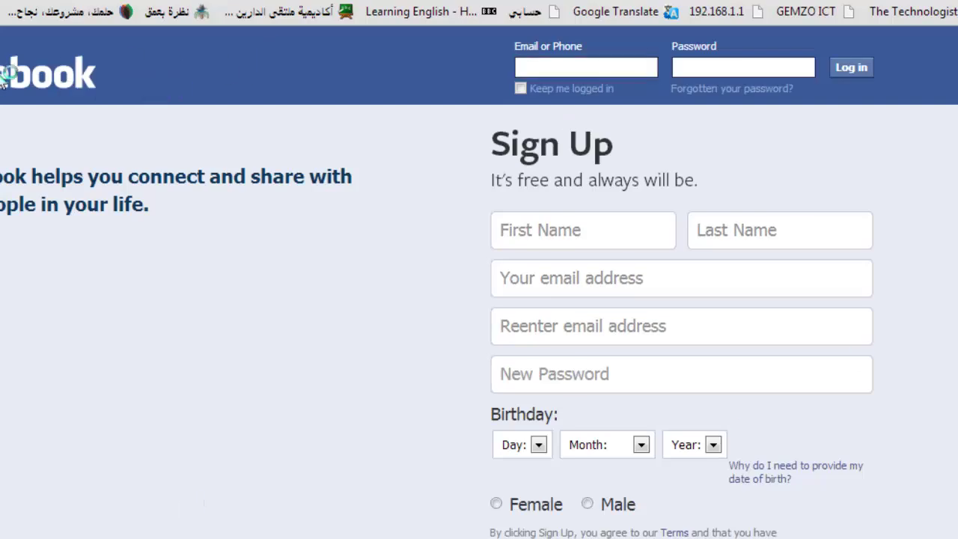
pyautogui.click(547, 215)
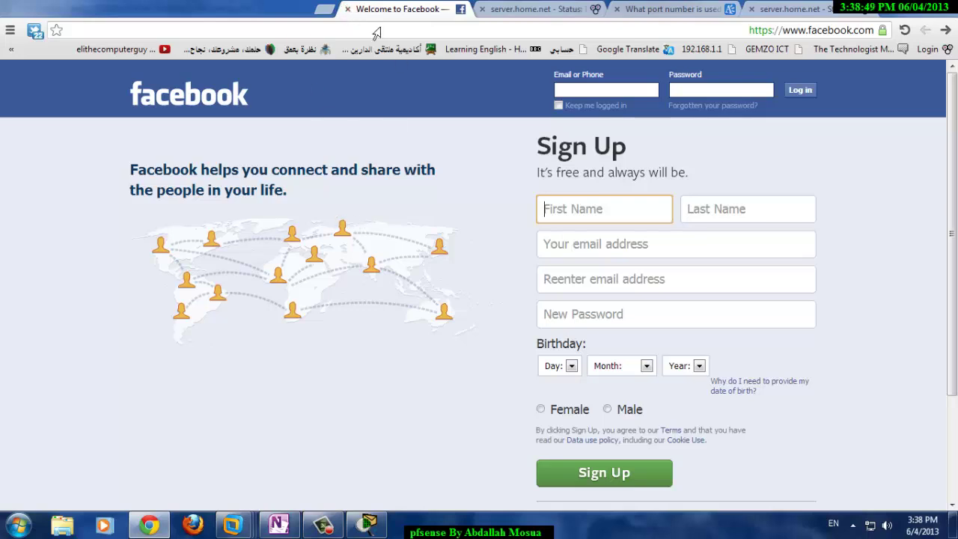
pyautogui.click(348, 9)
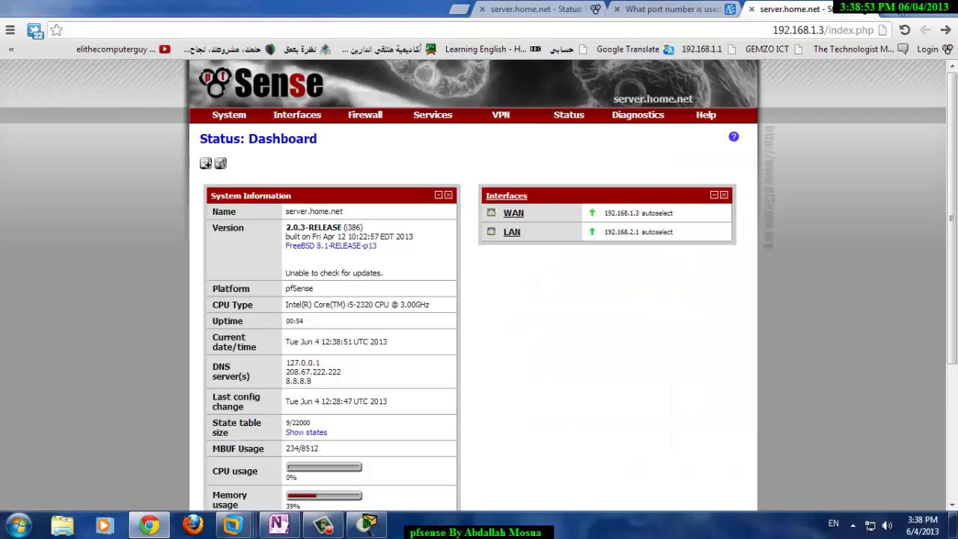
# - Open YouTube from the apps page, scroll through it, close it and minimise Chrome
pyautogui.click(459, 9)
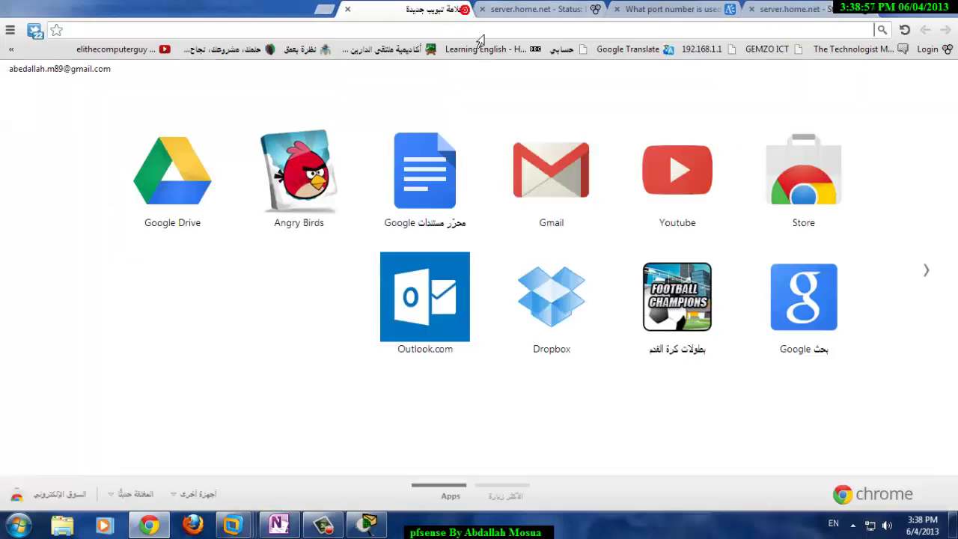
pyautogui.click(697, 191)
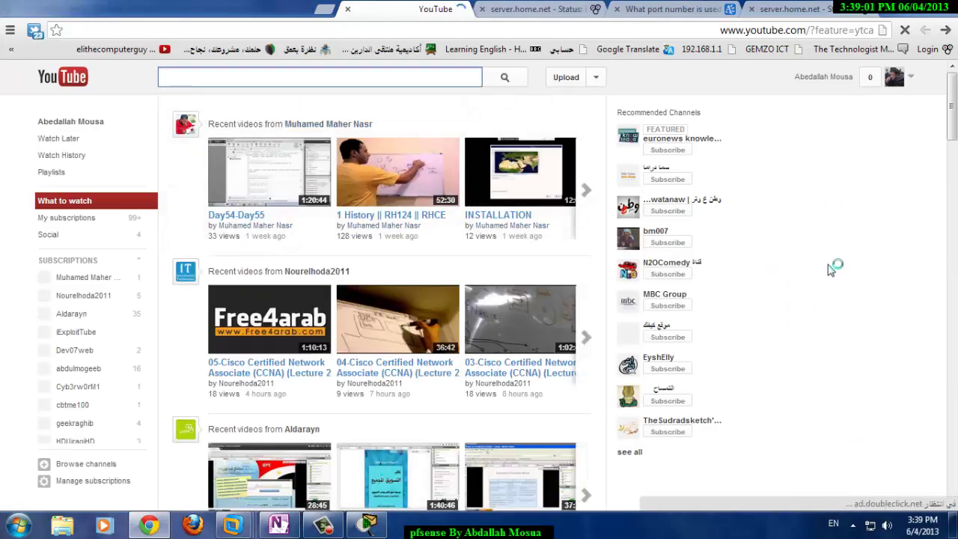
pyautogui.scroll(-10, 816, 247)
pyautogui.scroll(-3, 761, 407)
pyautogui.scroll(3, 716, 237)
pyautogui.scroll(-10, 716, 236)
pyautogui.scroll(13, 634, 292)
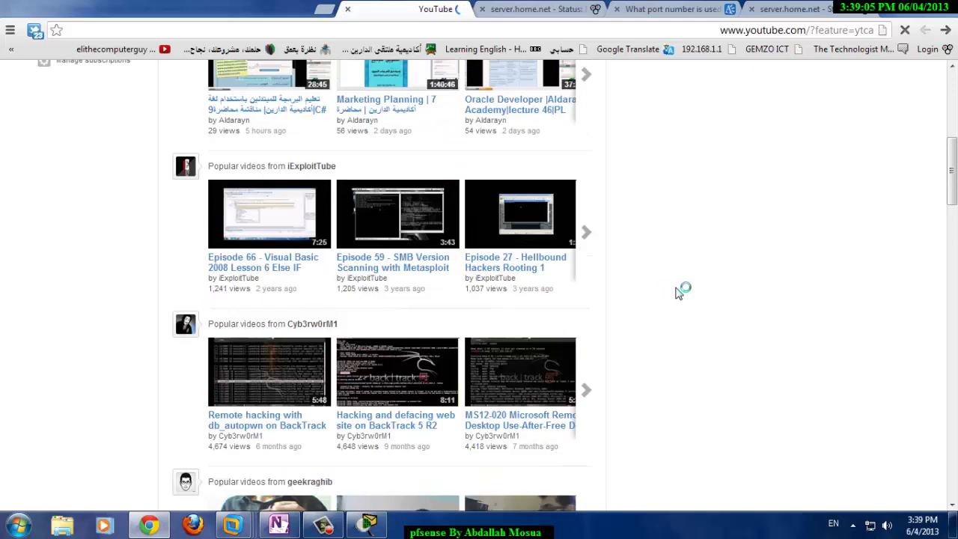
pyautogui.click(346, 10)
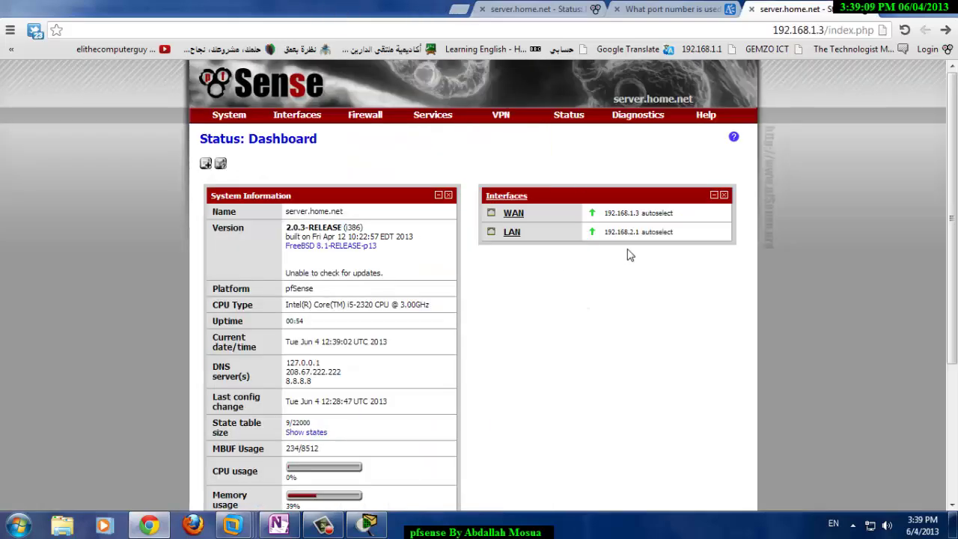
pyautogui.click(163, 533)
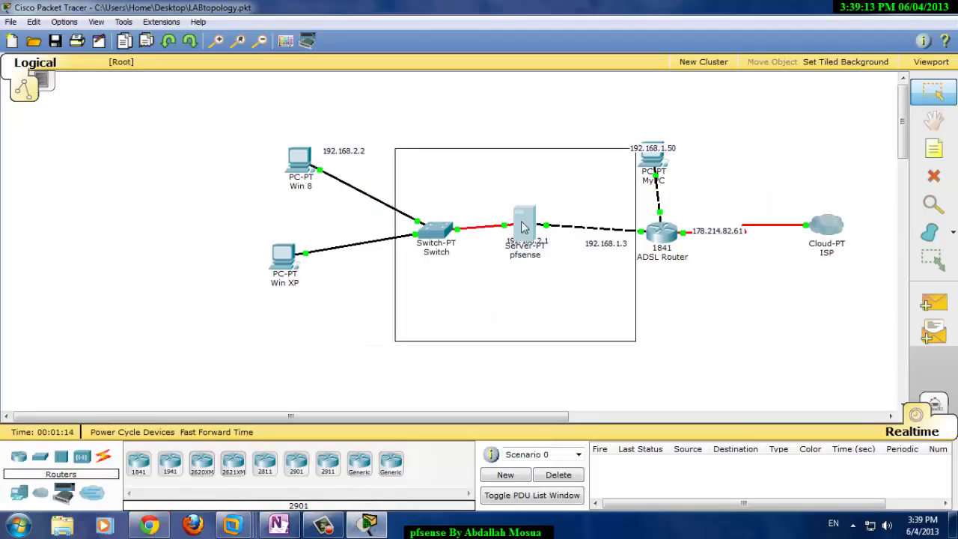
# - Nudge the pfsense server into place, move the ISP cloud up-right, Win 8 up, Win XP down
pyautogui.moveTo(523, 228); pyautogui.dragTo(563, 241)
pyautogui.moveTo(827, 224); pyautogui.dragTo(876, 185)
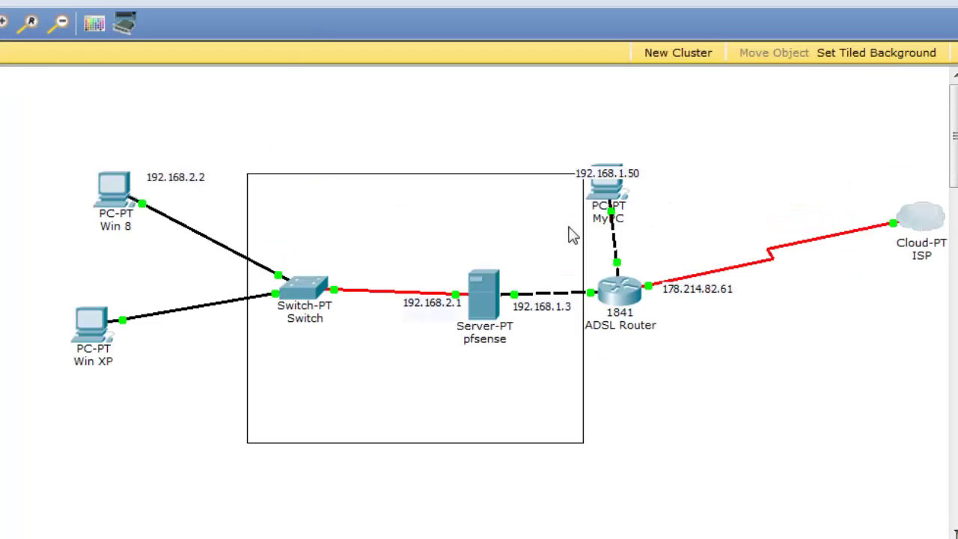
pyautogui.moveTo(494, 281)
pyautogui.mouseDown()
pyautogui.moveTo(468, 263)
pyautogui.moveTo(492, 281)
pyautogui.mouseUp()
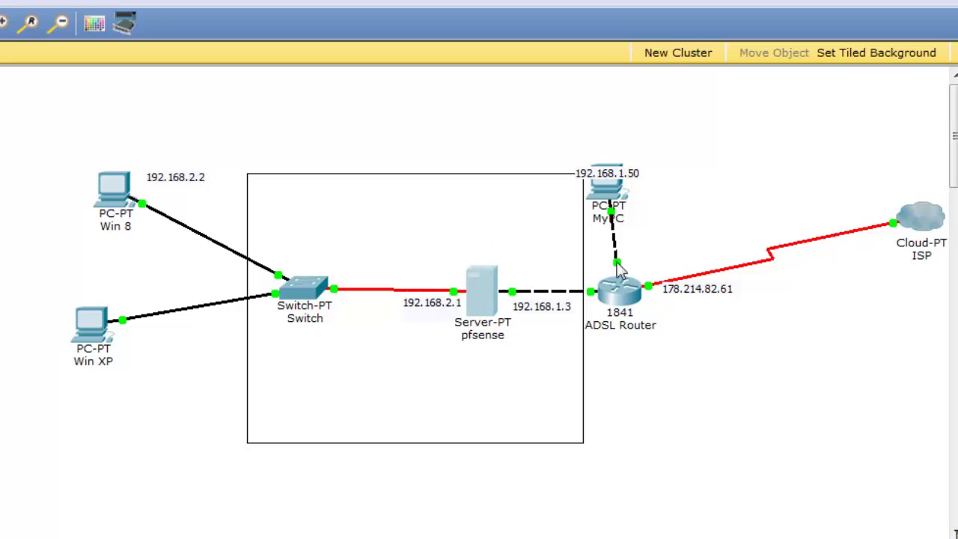
pyautogui.moveTo(117, 187); pyautogui.dragTo(110, 157)
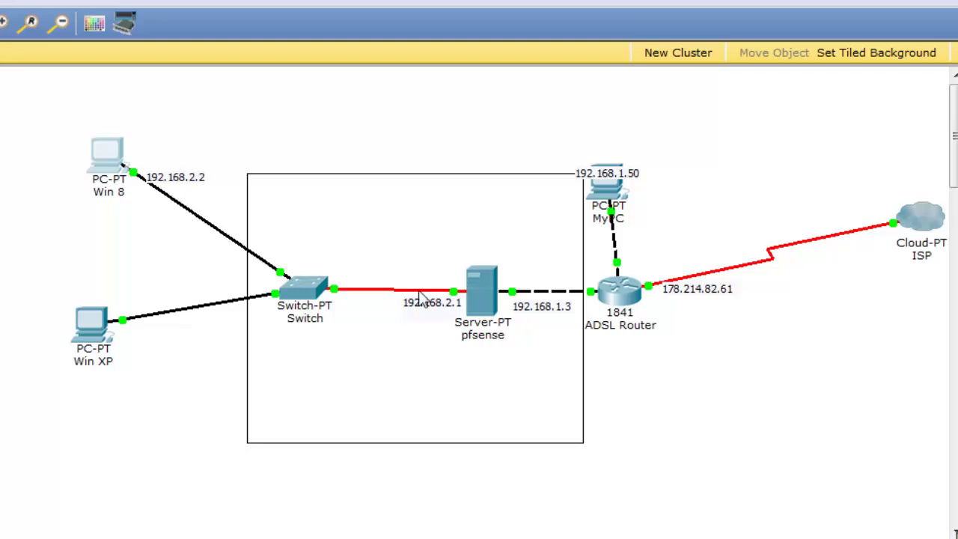
pyautogui.moveTo(91, 315); pyautogui.dragTo(90, 359)
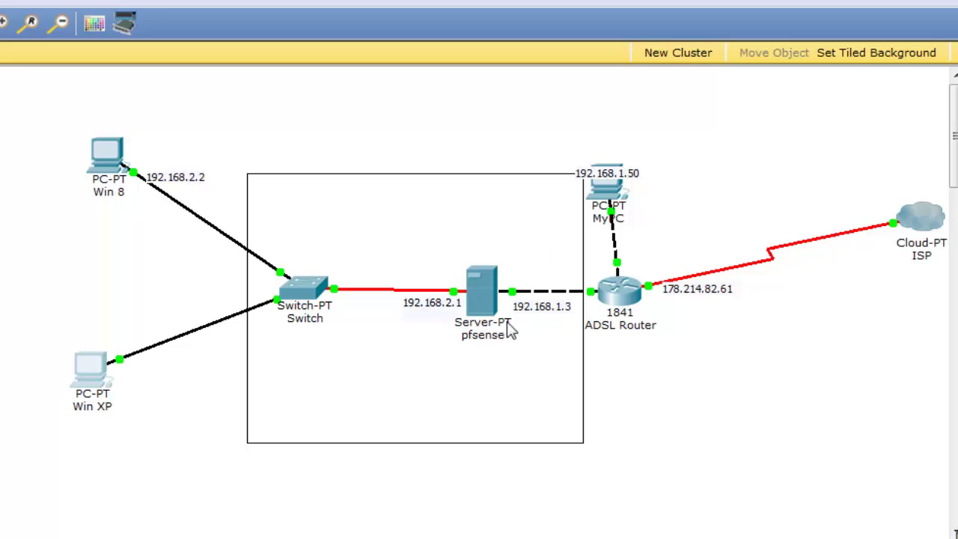
pyautogui.moveTo(492, 310); pyautogui.dragTo(494, 307)
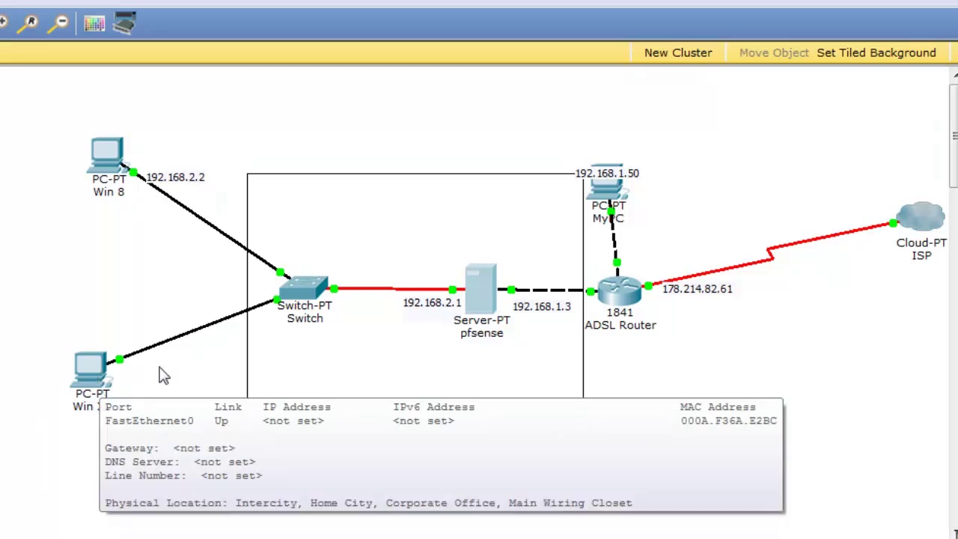
pyautogui.moveTo(475, 290); pyautogui.dragTo(480, 290)
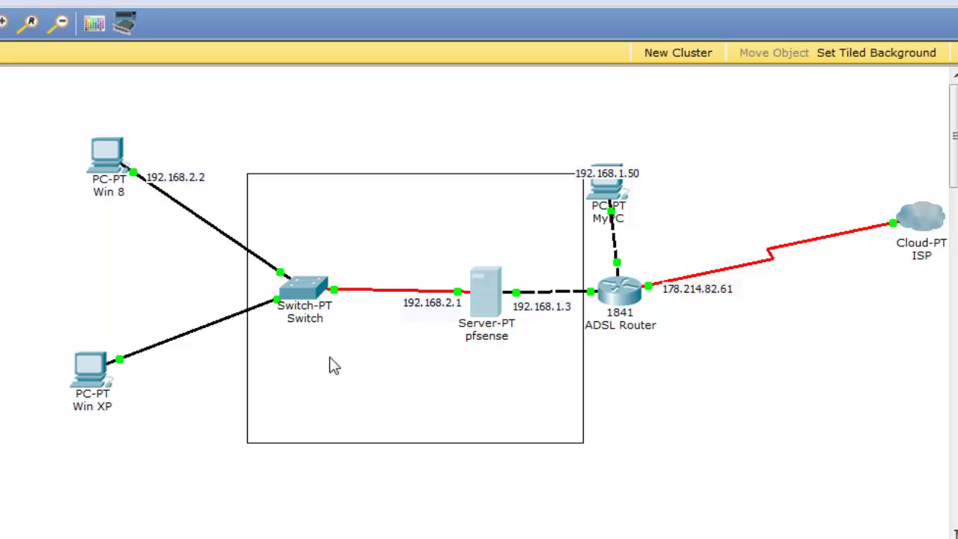
pyautogui.moveTo(483, 289); pyautogui.dragTo(477, 307)
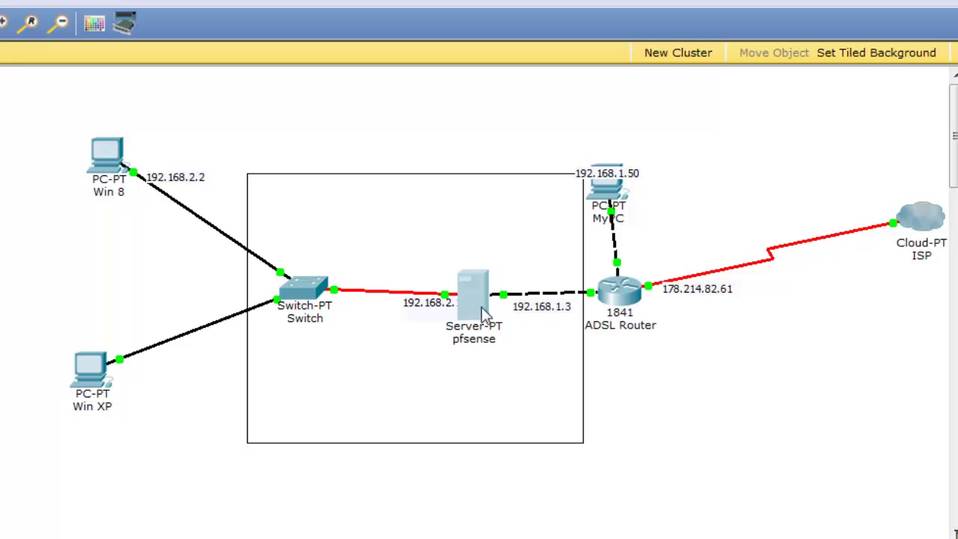
# - Move the Win 8 and Win XP PCs further left and drop the pfsense server near the switch
pyautogui.moveTo(121, 150); pyautogui.dragTo(79, 135)
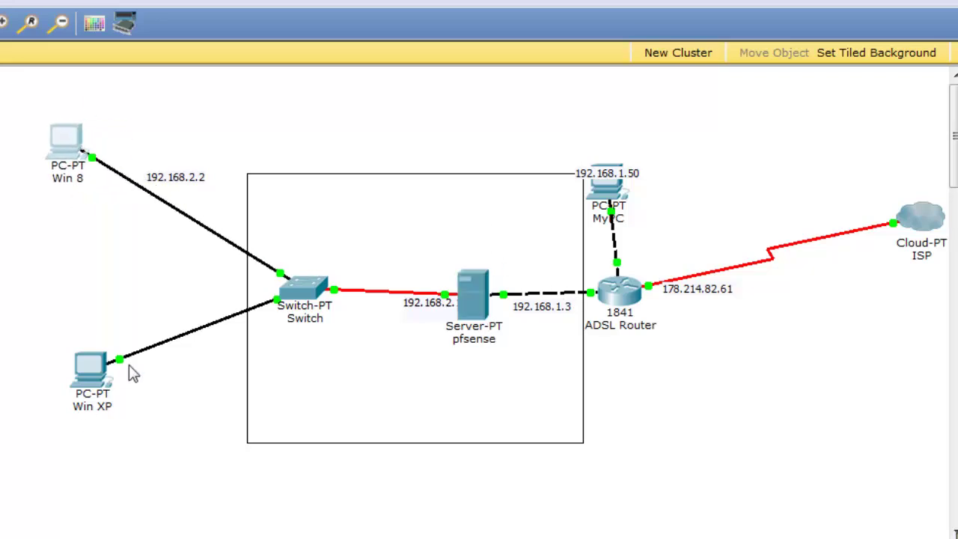
pyautogui.moveTo(469, 292); pyautogui.dragTo(424, 111)
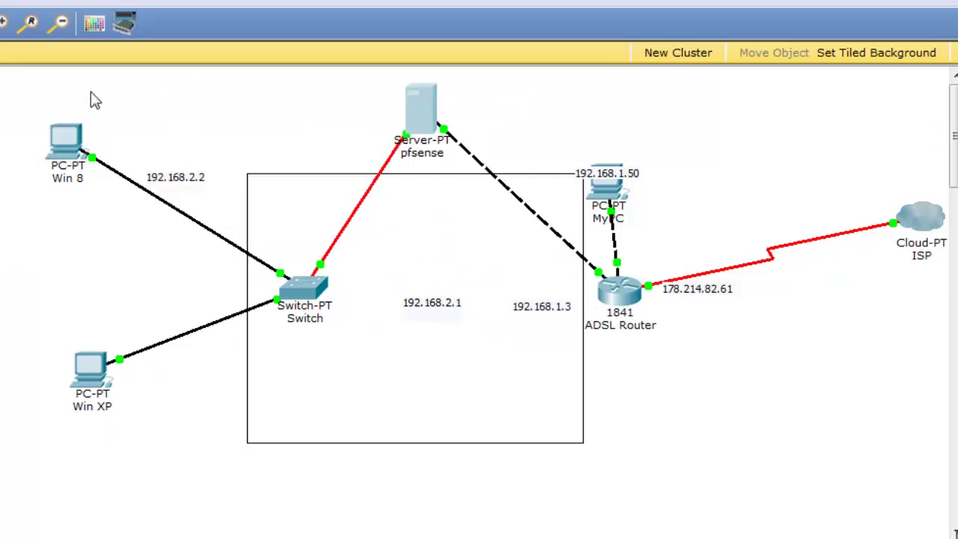
pyautogui.moveTo(103, 379); pyautogui.dragTo(39, 346)
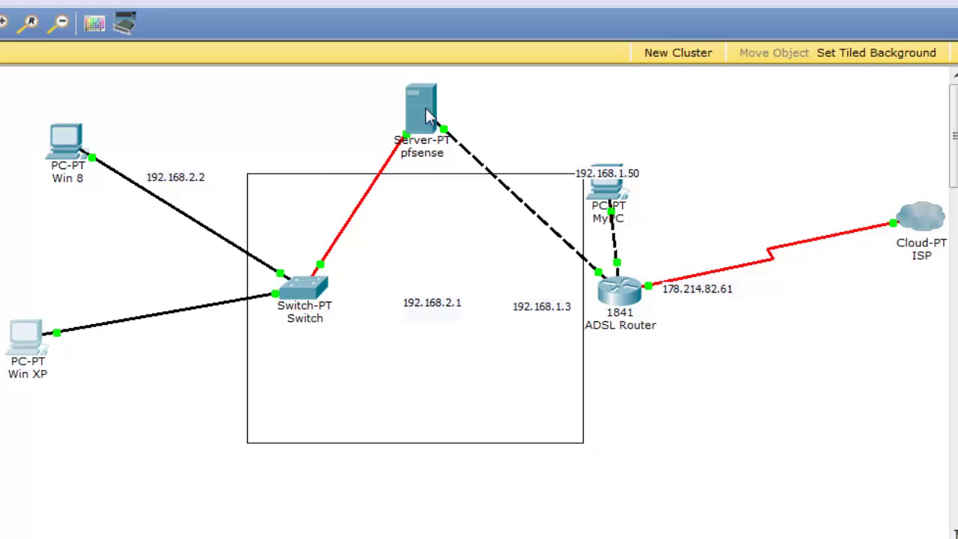
pyautogui.click(64, 138)
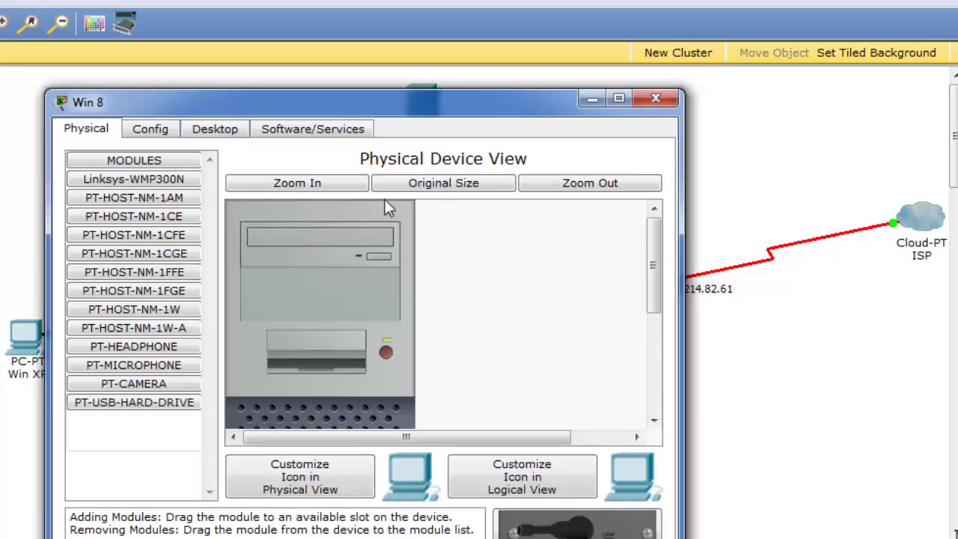
pyautogui.click(656, 98)
pyautogui.moveTo(426, 108); pyautogui.dragTo(431, 111)
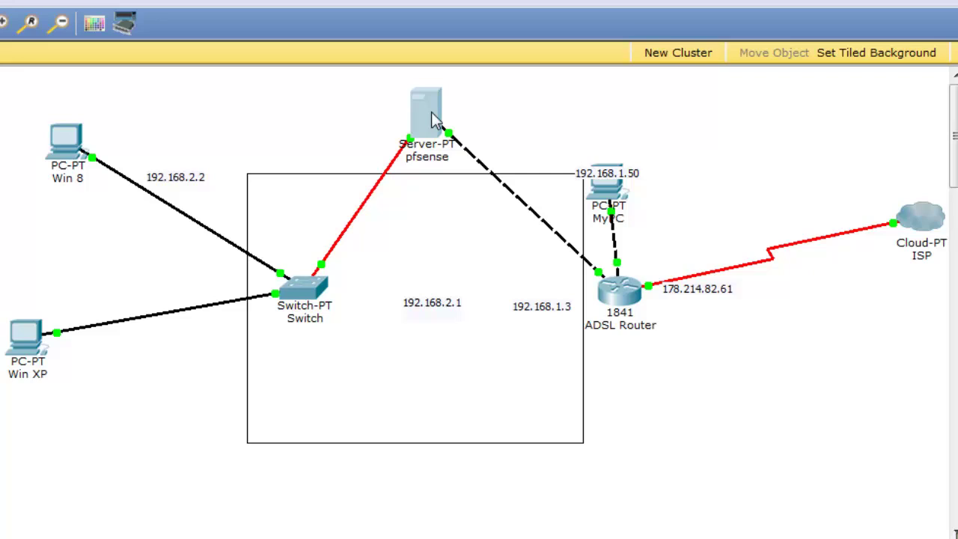
pyautogui.moveTo(423, 134)
pyautogui.mouseDown()
pyautogui.moveTo(427, 149)
pyautogui.moveTo(425, 137)
pyautogui.mouseUp()
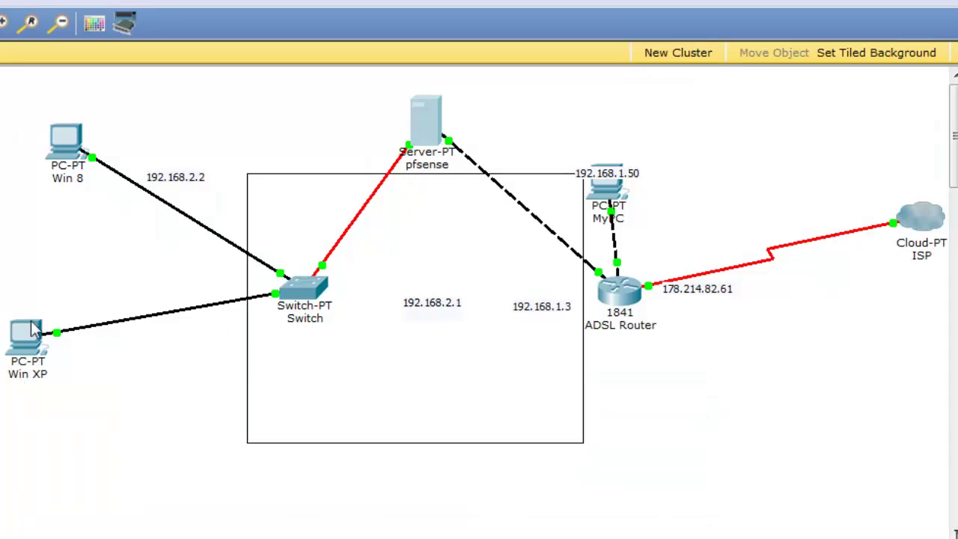
pyautogui.moveTo(423, 142); pyautogui.dragTo(430, 282)
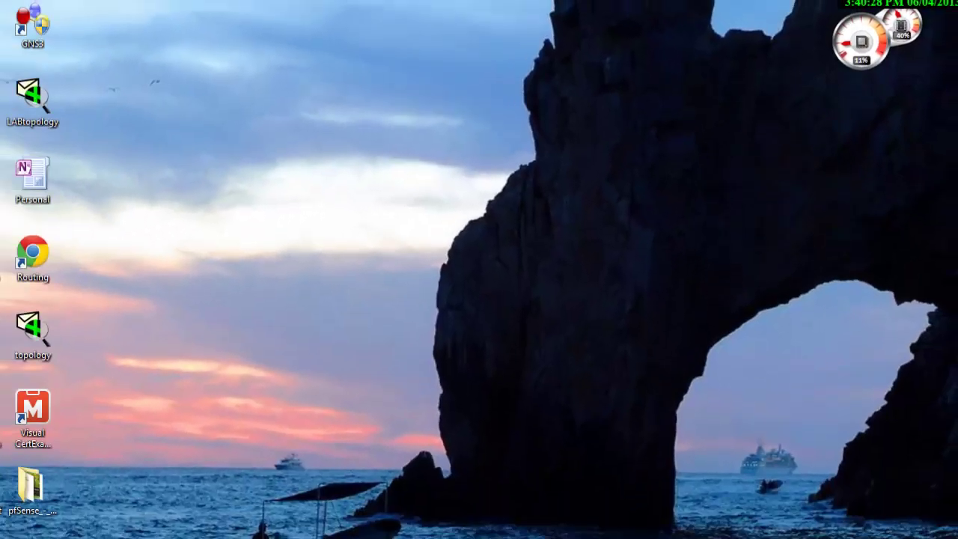
# - Check System > Firmware's Auto Update to confirm 2.0.3-RELEASE is latest, then return to the Dashboard
pyautogui.click(150, 527)
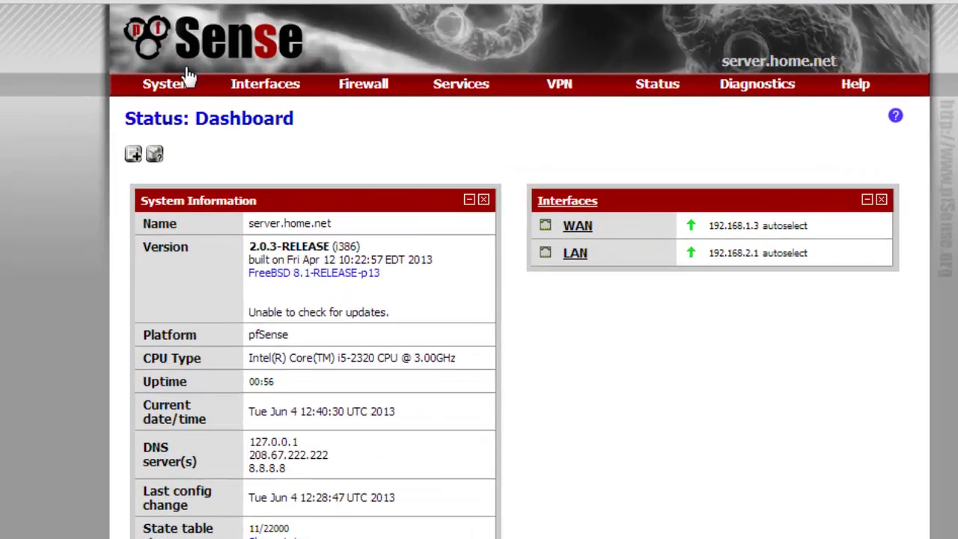
pyautogui.moveTo(229, 114)
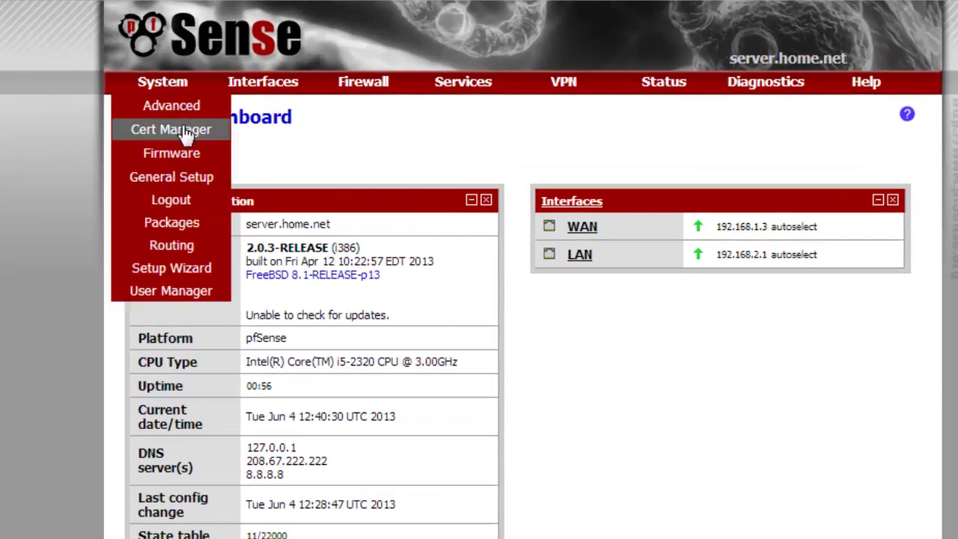
pyautogui.click(186, 180)
pyautogui.moveTo(182, 74)
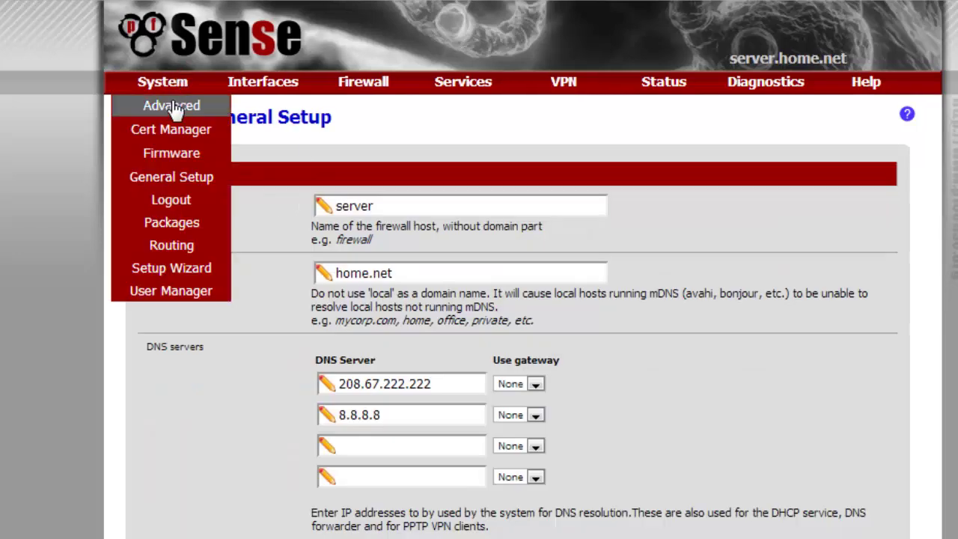
pyautogui.click(174, 107)
pyautogui.click(178, 153)
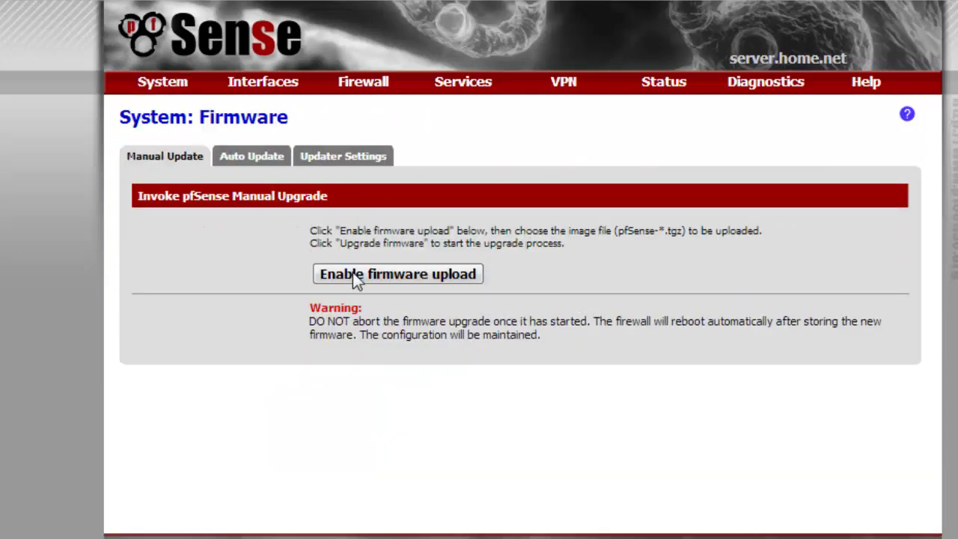
pyautogui.click(352, 274)
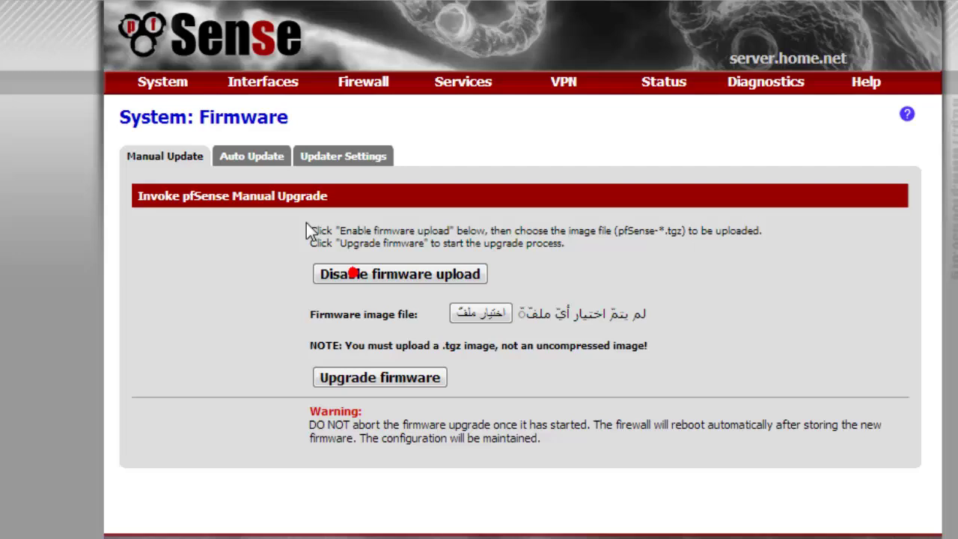
pyautogui.click(252, 156)
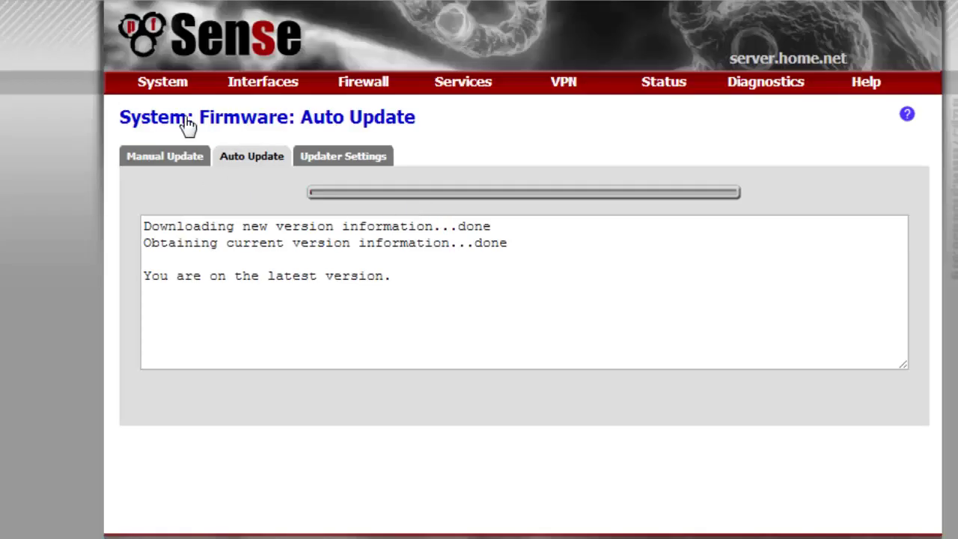
pyautogui.click(189, 54)
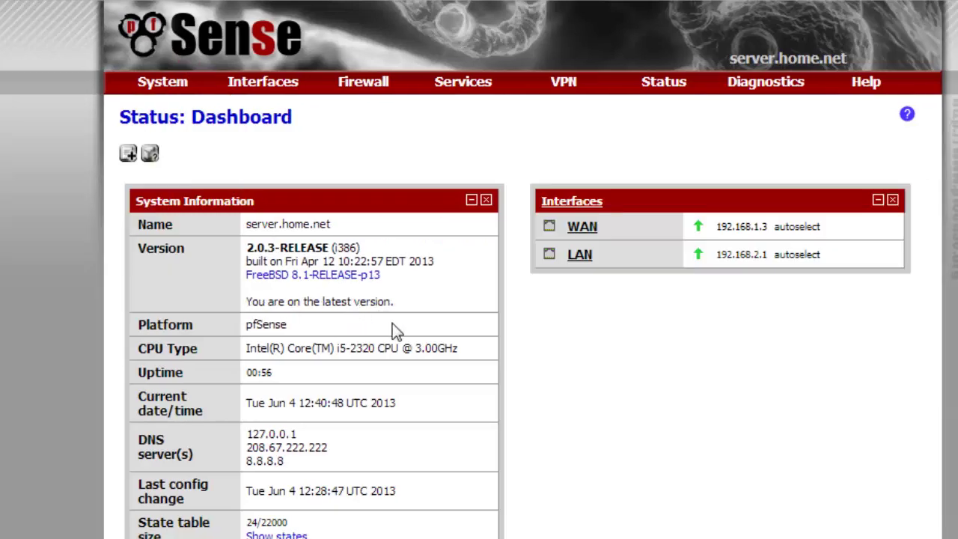
pyautogui.moveTo(161, 81)
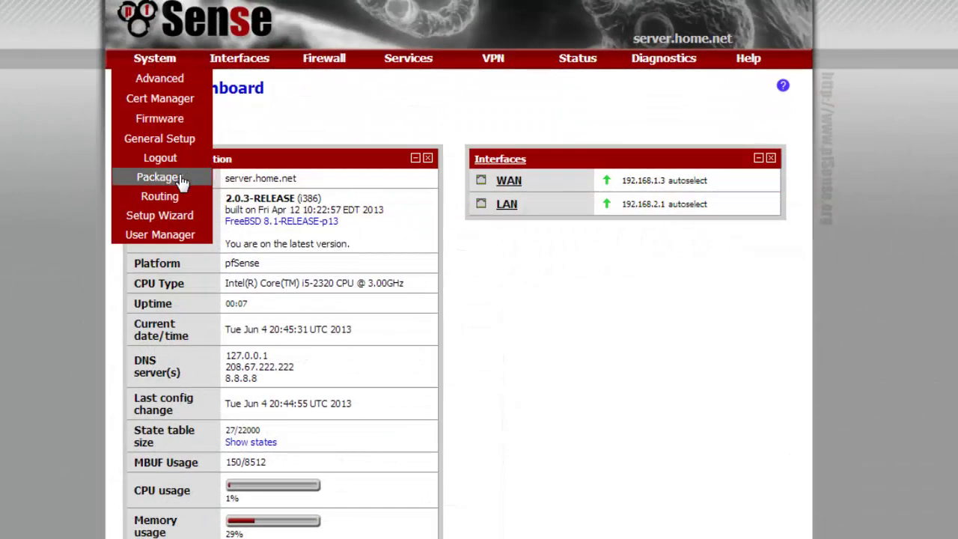
# - Open System > Packages and scroll the Available Packages list down to the squid entries
pyautogui.click(181, 177)
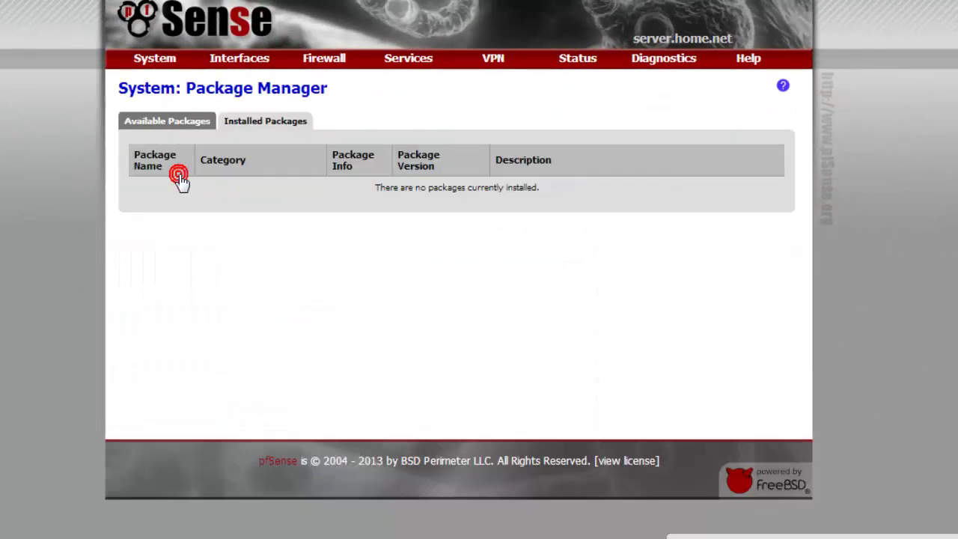
pyautogui.click(176, 120)
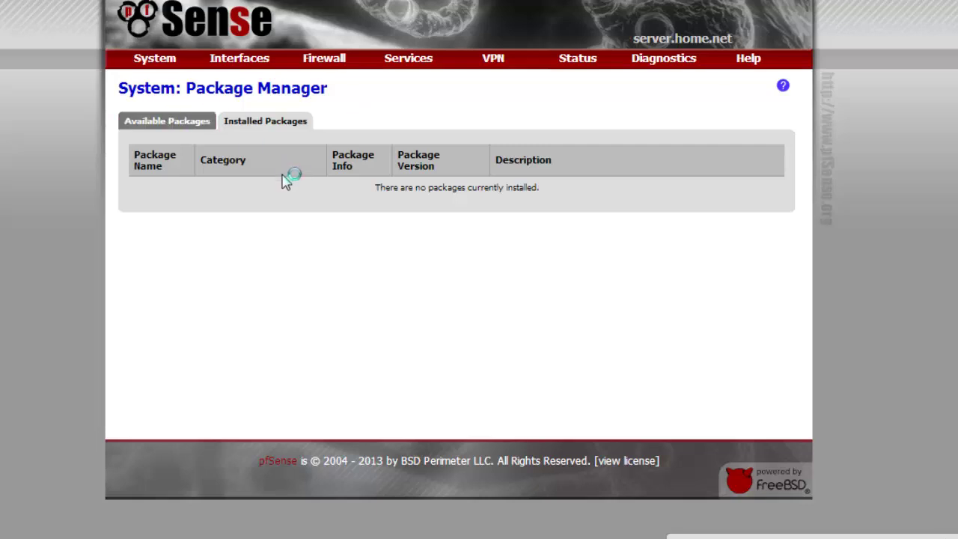
pyautogui.scroll(-15, 284, 213)
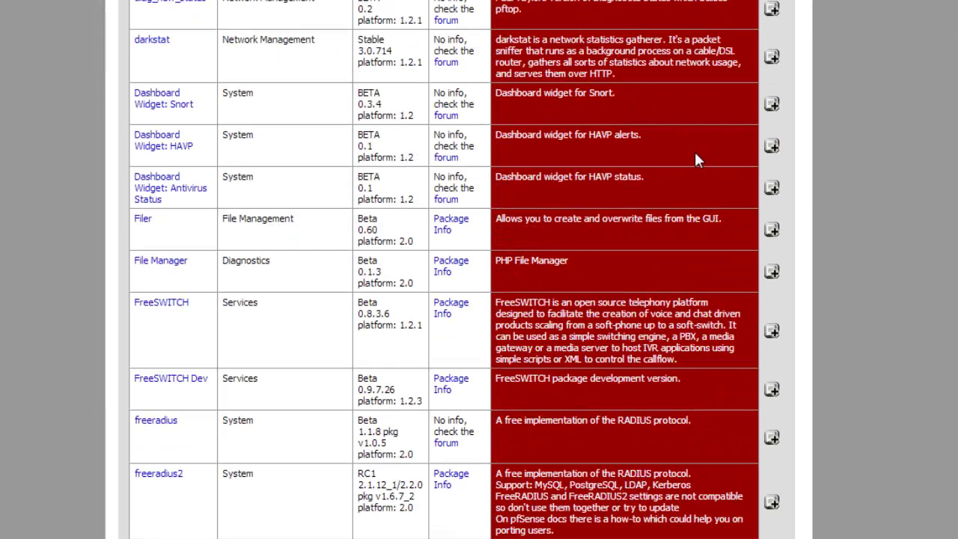
pyautogui.scroll(-20, 648, 196)
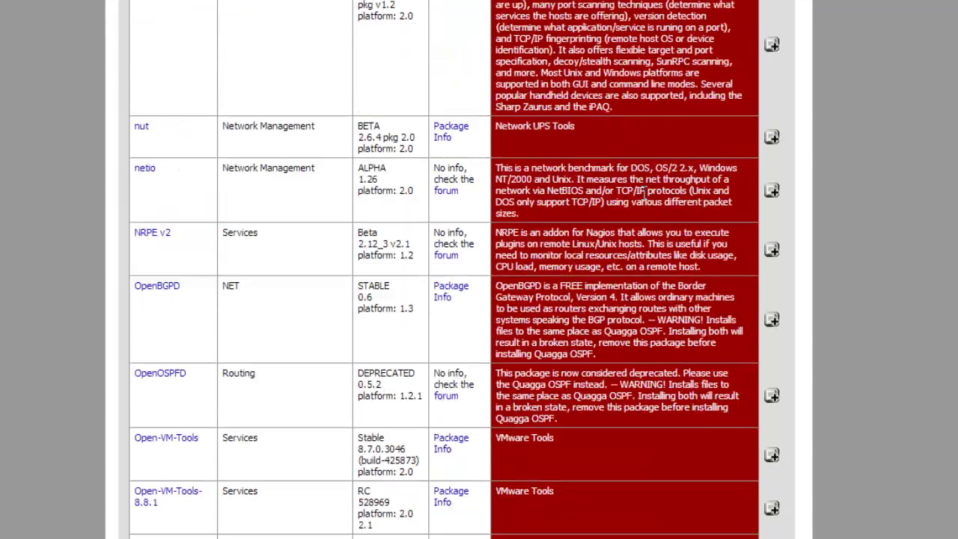
pyautogui.scroll(-20, 298, 265)
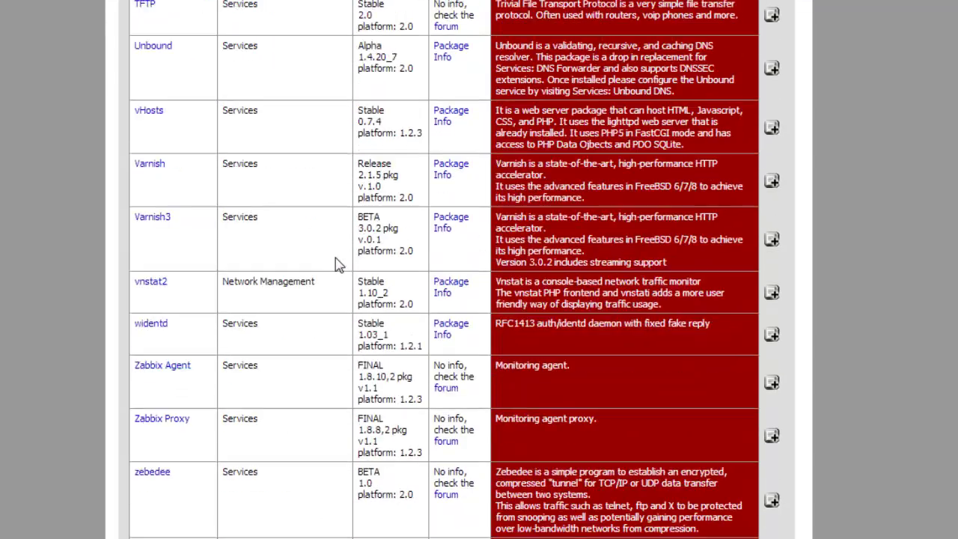
pyautogui.scroll(1, 207, 160)
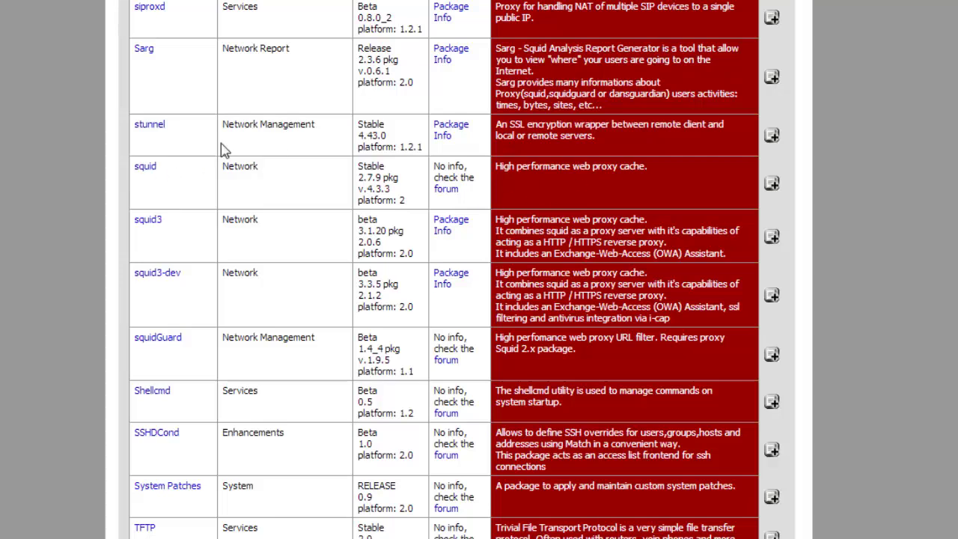
# - Highlight squid 2.7.9 pkg v.4.3.3's stable version against squid3's beta status
pyautogui.click(147, 169)
pyautogui.click(352, 180)
pyautogui.click(363, 223)
pyautogui.doubleClick(357, 225)
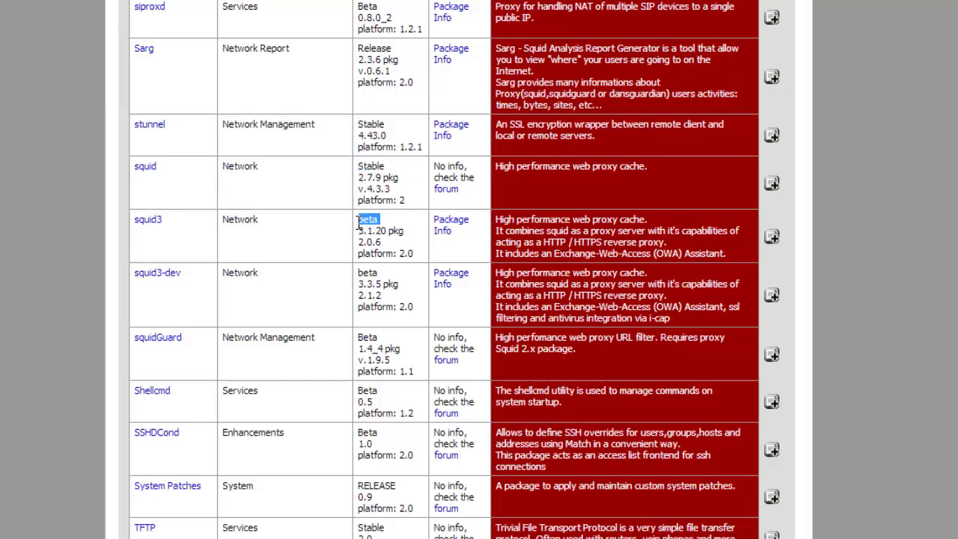
pyautogui.keyDown('shift'); pyautogui.click(127, 229); pyautogui.keyUp('shift')
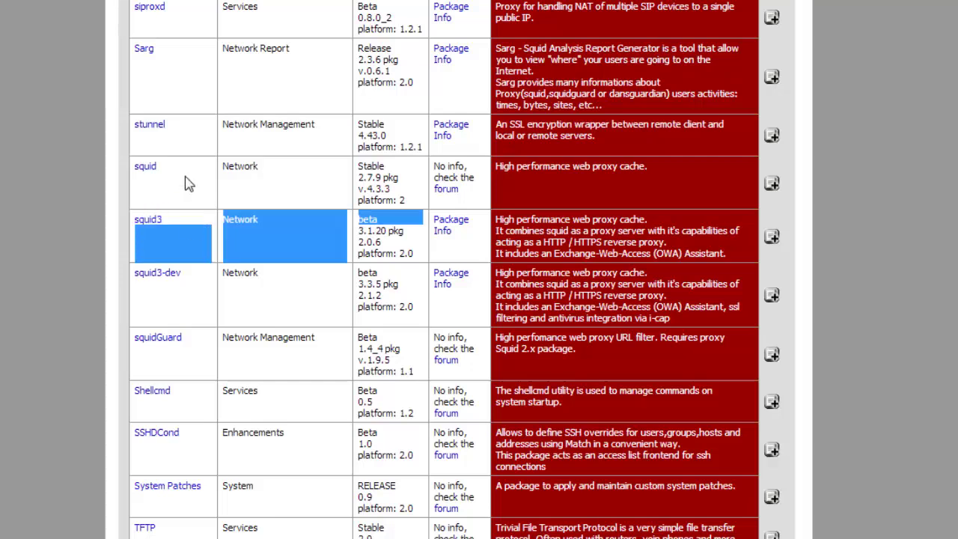
pyautogui.click(376, 238)
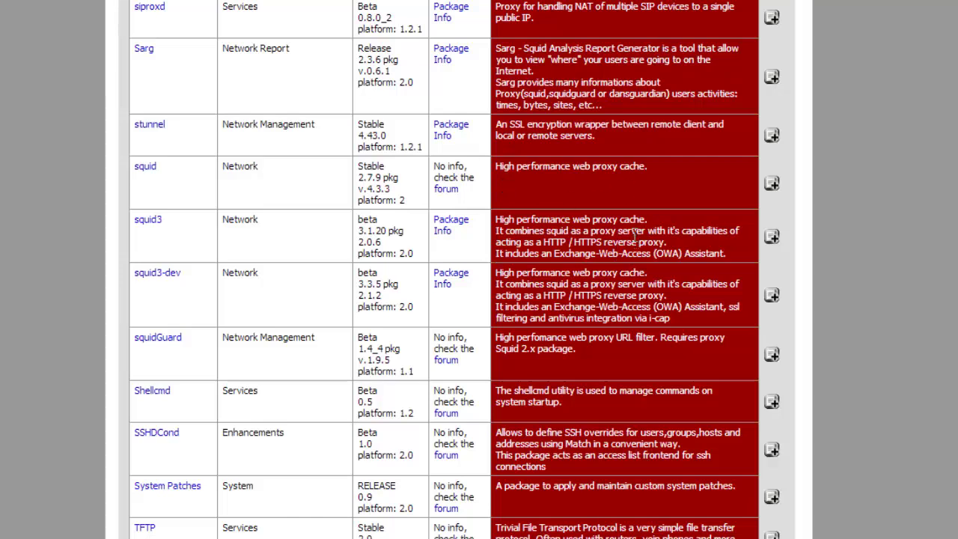
# - Install the squid 2.7.9 package and verify it is listed under Installed Packages
pyautogui.click(770, 182)
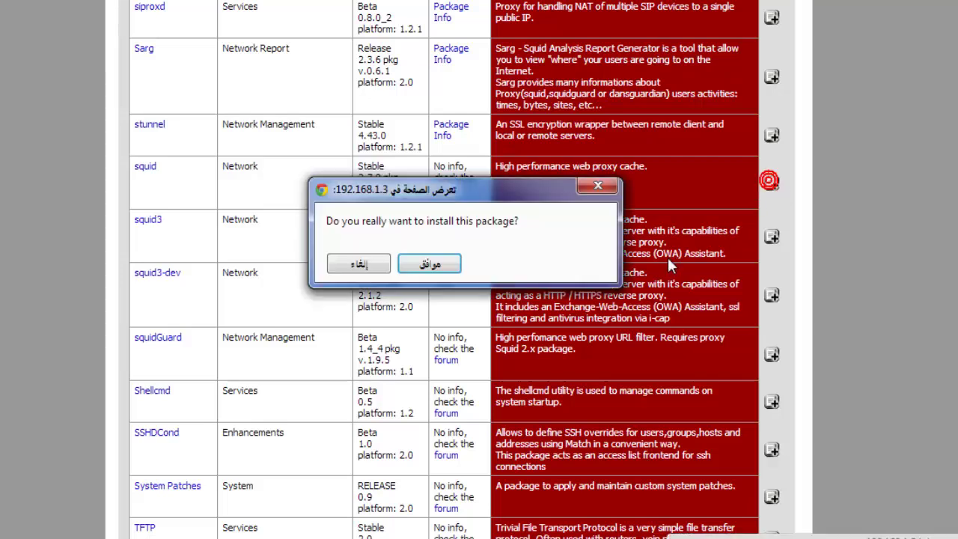
pyautogui.click(449, 262)
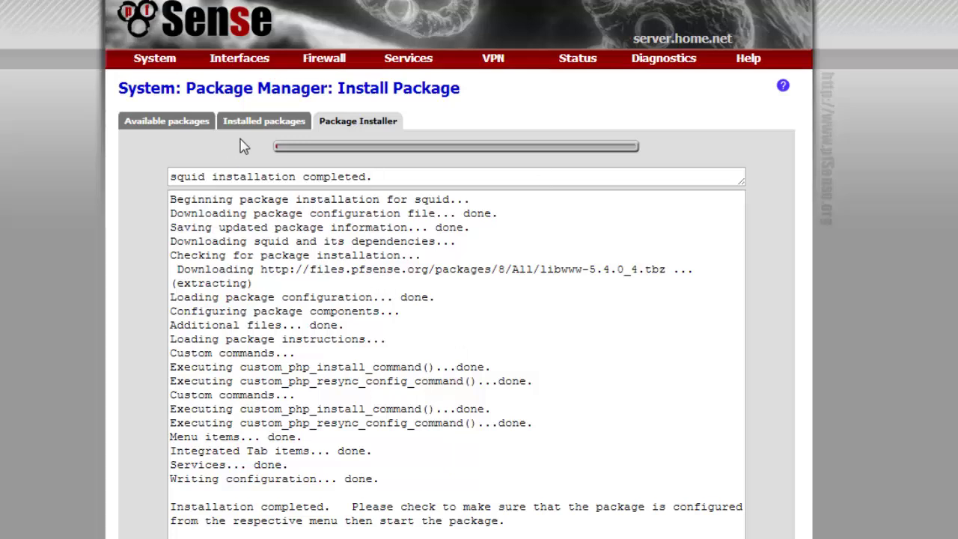
pyautogui.moveTo(159, 62)
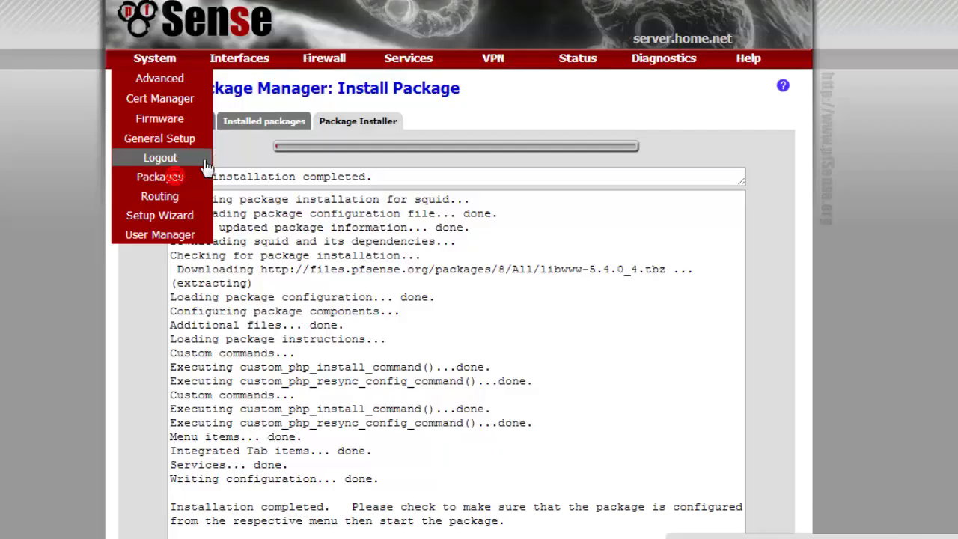
pyautogui.click(180, 177)
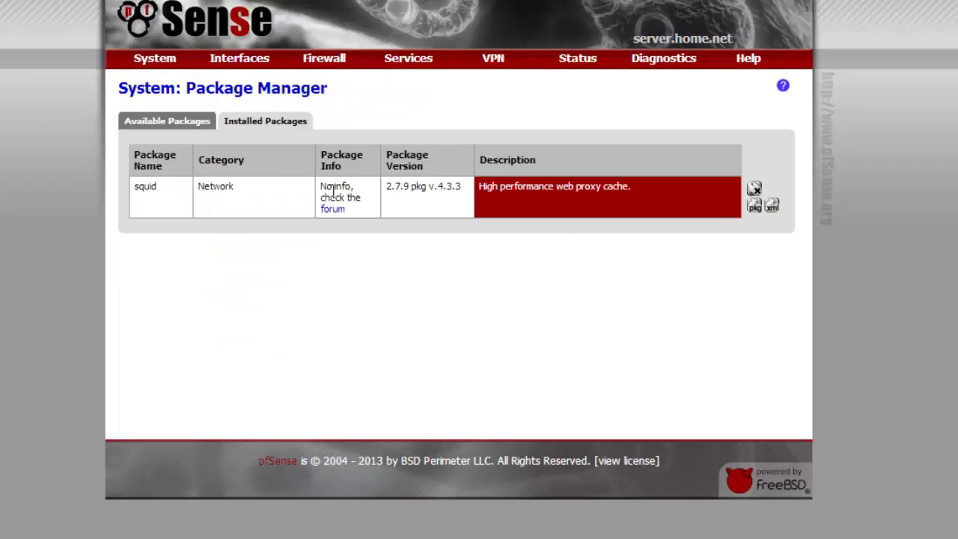
pyautogui.moveTo(408, 60)
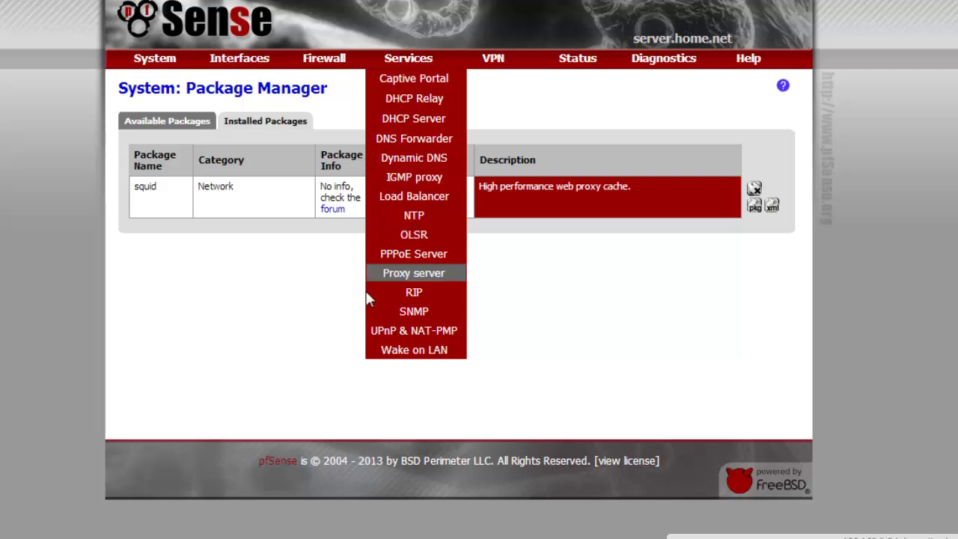
# - Open Services > Proxy server and set LAN as the proxy interface, noting Allow users on interface
pyautogui.click(437, 278)
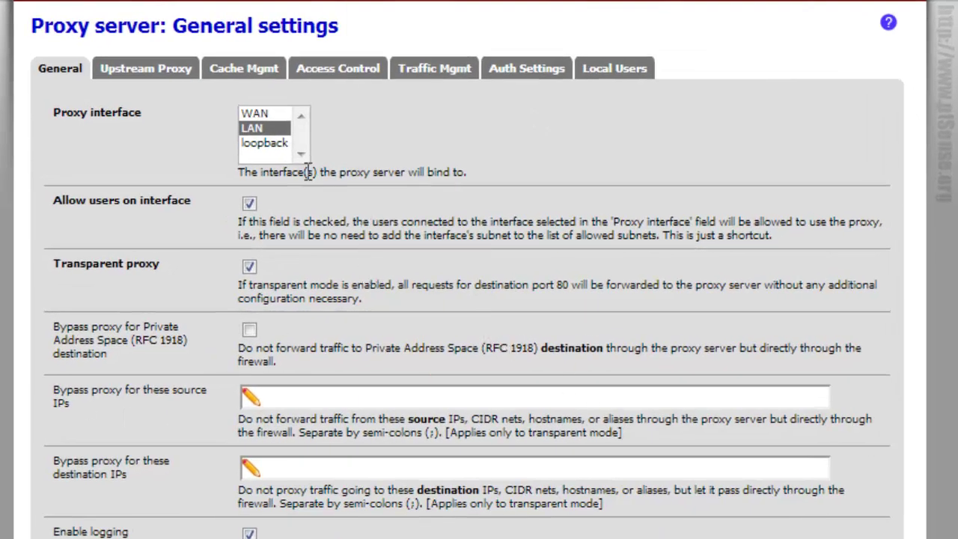
pyautogui.click(262, 115)
pyautogui.click(262, 128)
pyautogui.moveTo(52, 200); pyautogui.dragTo(185, 209)
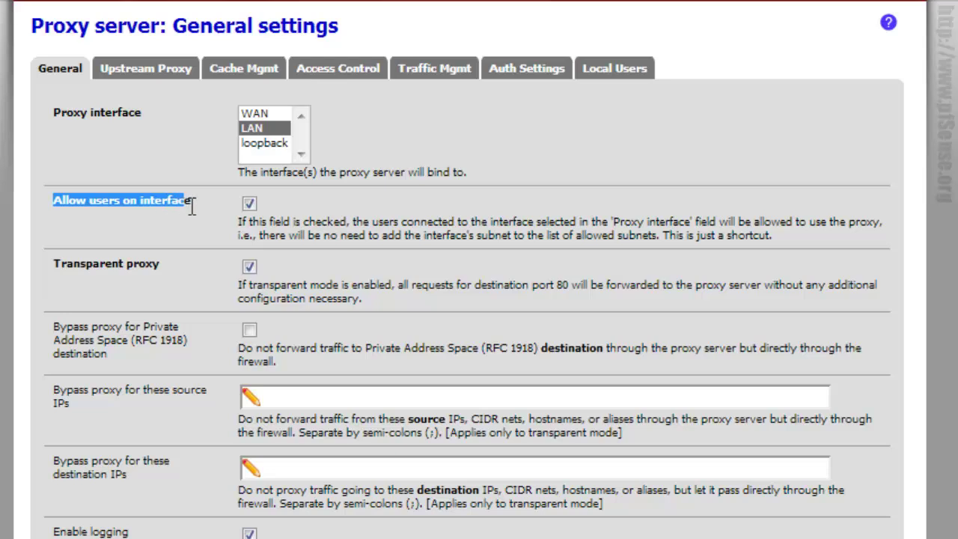
pyautogui.click(185, 210)
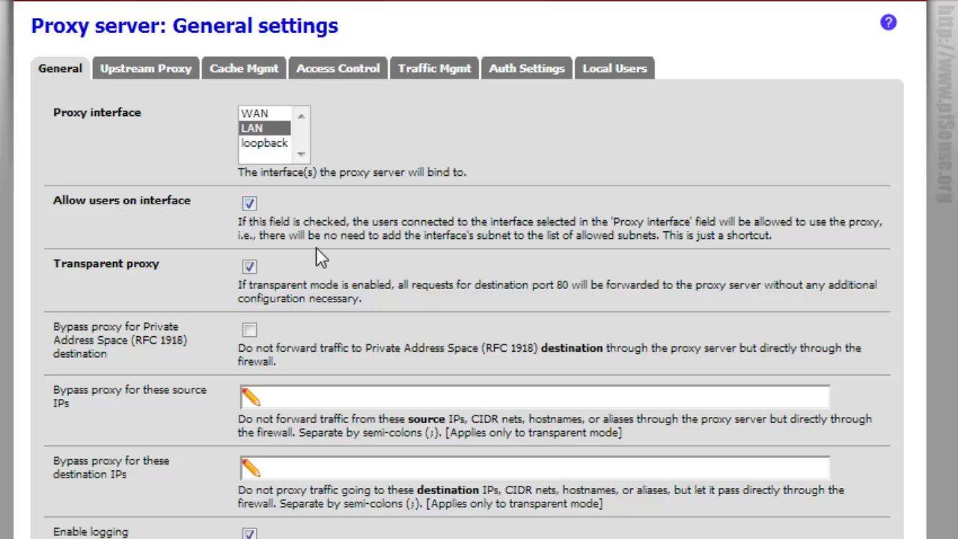
pyautogui.moveTo(204, 204); pyautogui.dragTo(50, 202)
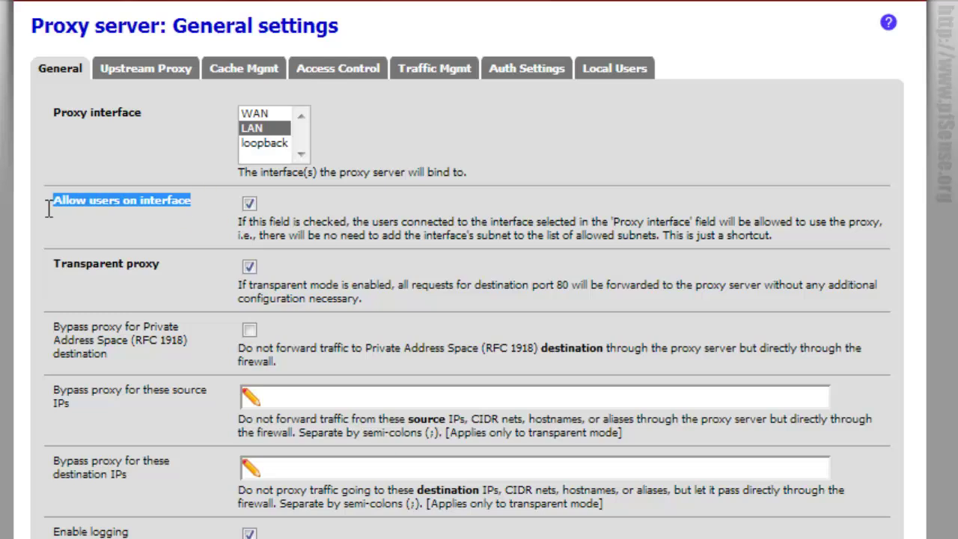
pyautogui.click(260, 128)
# - Highlight the Transparent proxy option, stressing that port 80 requests get forwarded to the proxy
pyautogui.scroll(-3, 192, 203)
pyautogui.scroll(4, 213, 172)
pyautogui.moveTo(161, 267); pyautogui.dragTo(46, 269)
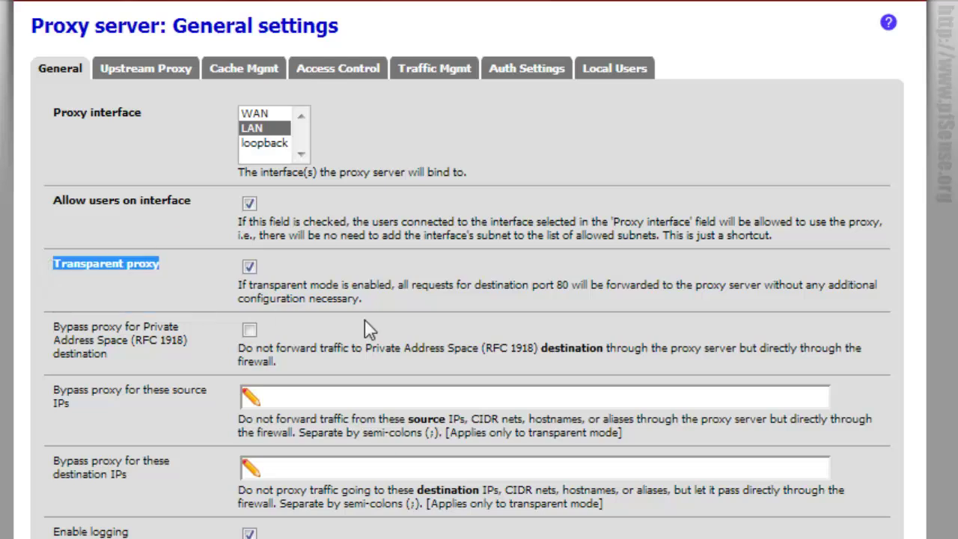
pyautogui.moveTo(548, 283); pyautogui.dragTo(602, 284)
pyautogui.click(604, 275)
pyautogui.moveTo(394, 286); pyautogui.dragTo(584, 287)
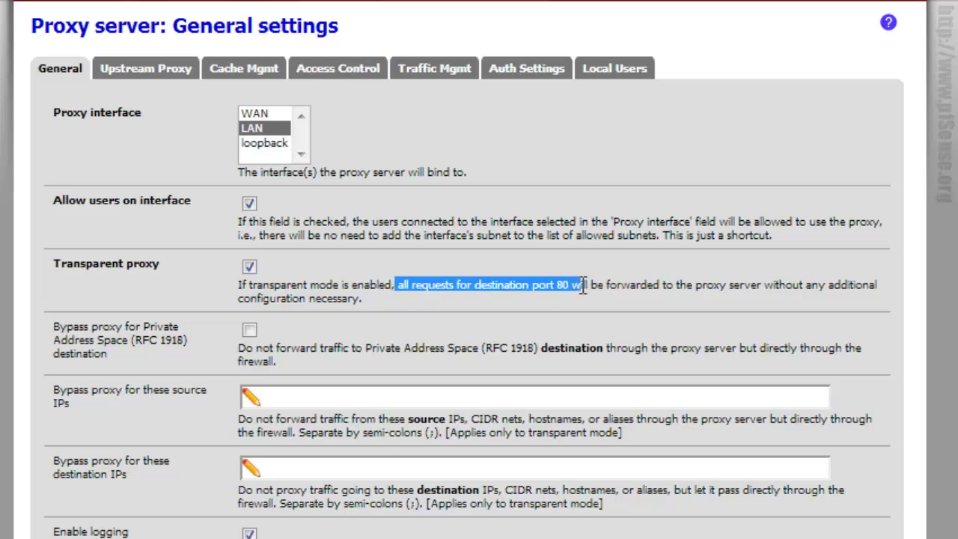